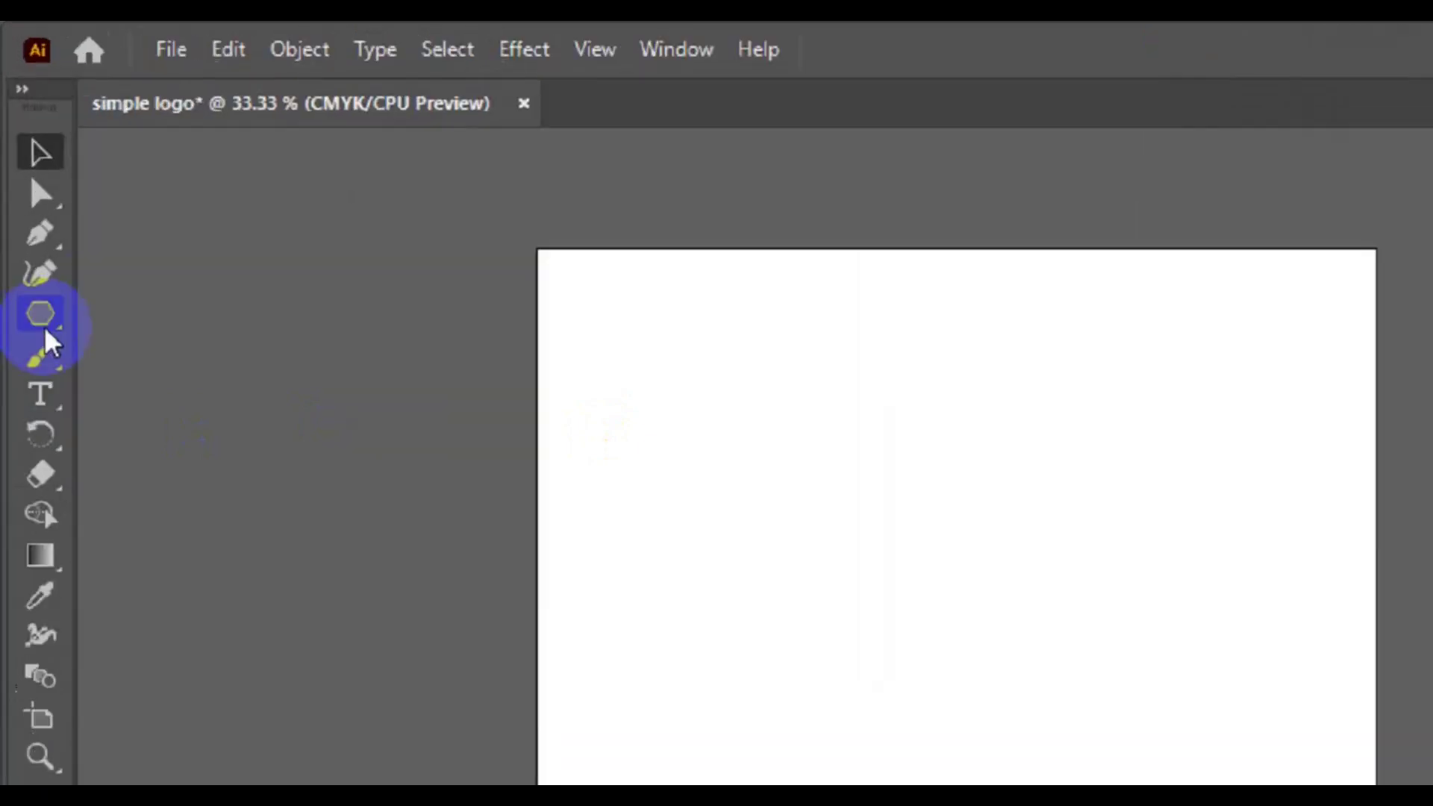
Create a 6-sided polygon on the artboard and scale it up to about 414 × 359 px
{"action": "left_click", "coordinate": [27, 212]}
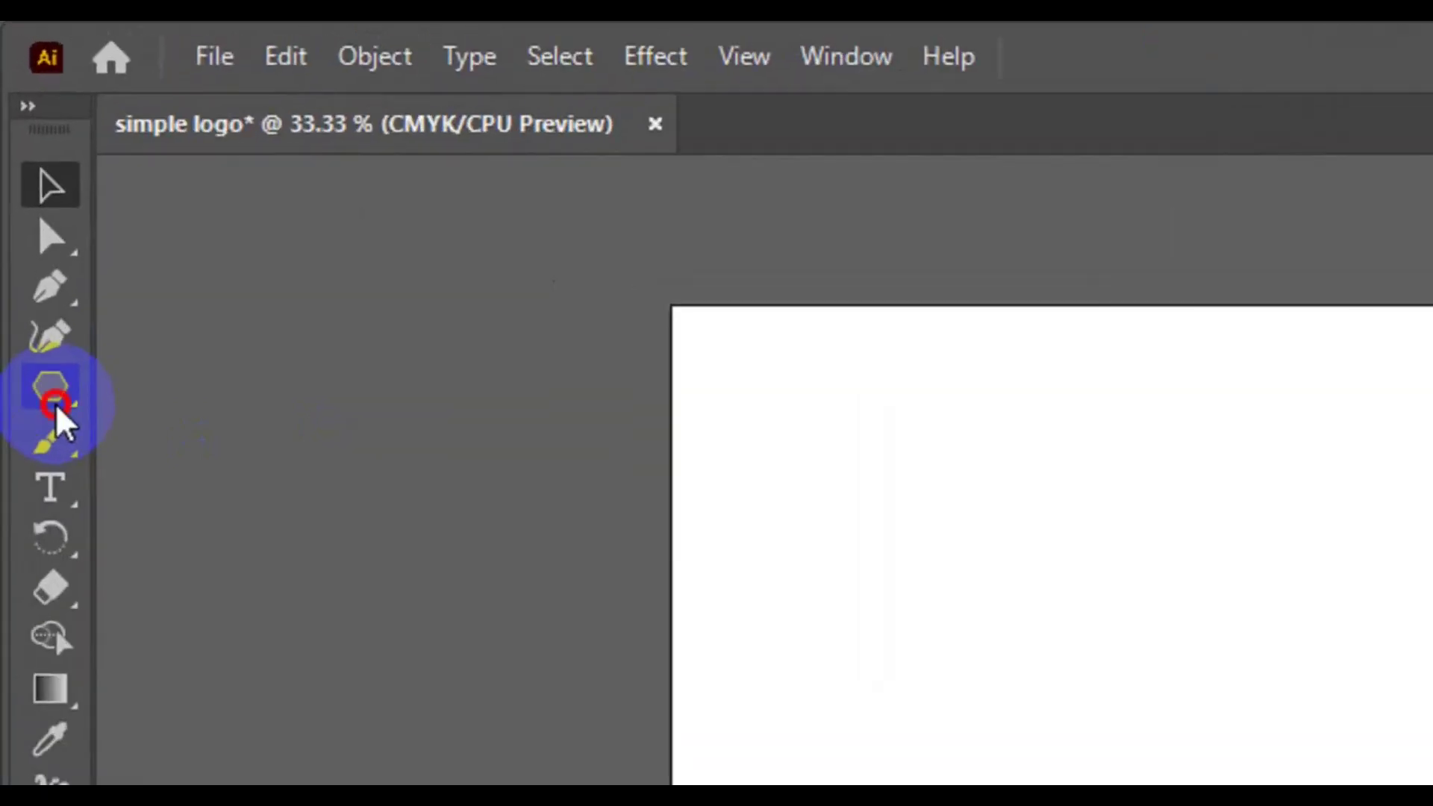
{"action": "left_click", "coordinate": [74, 403]}
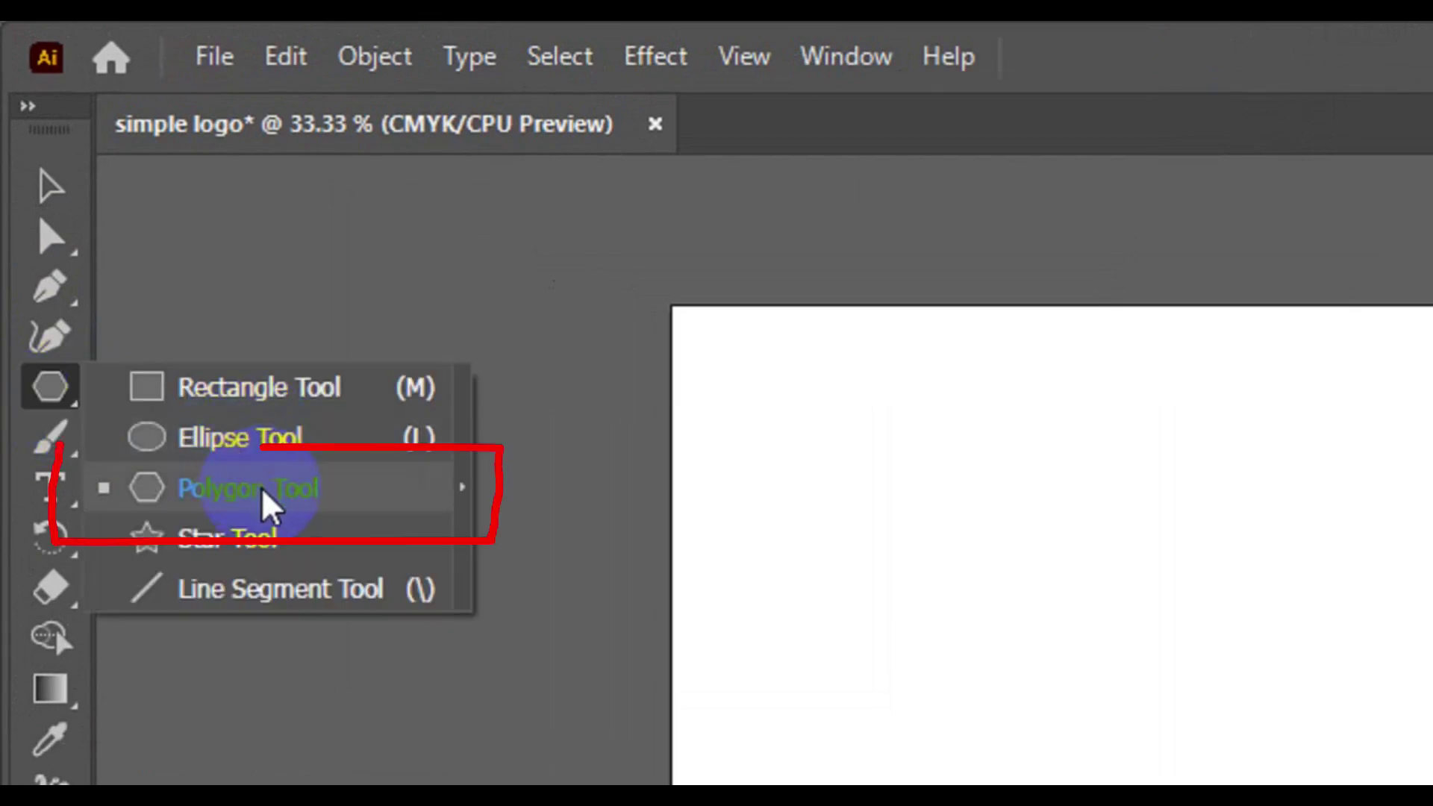
{"action": "left_click", "coordinate": [295, 490]}
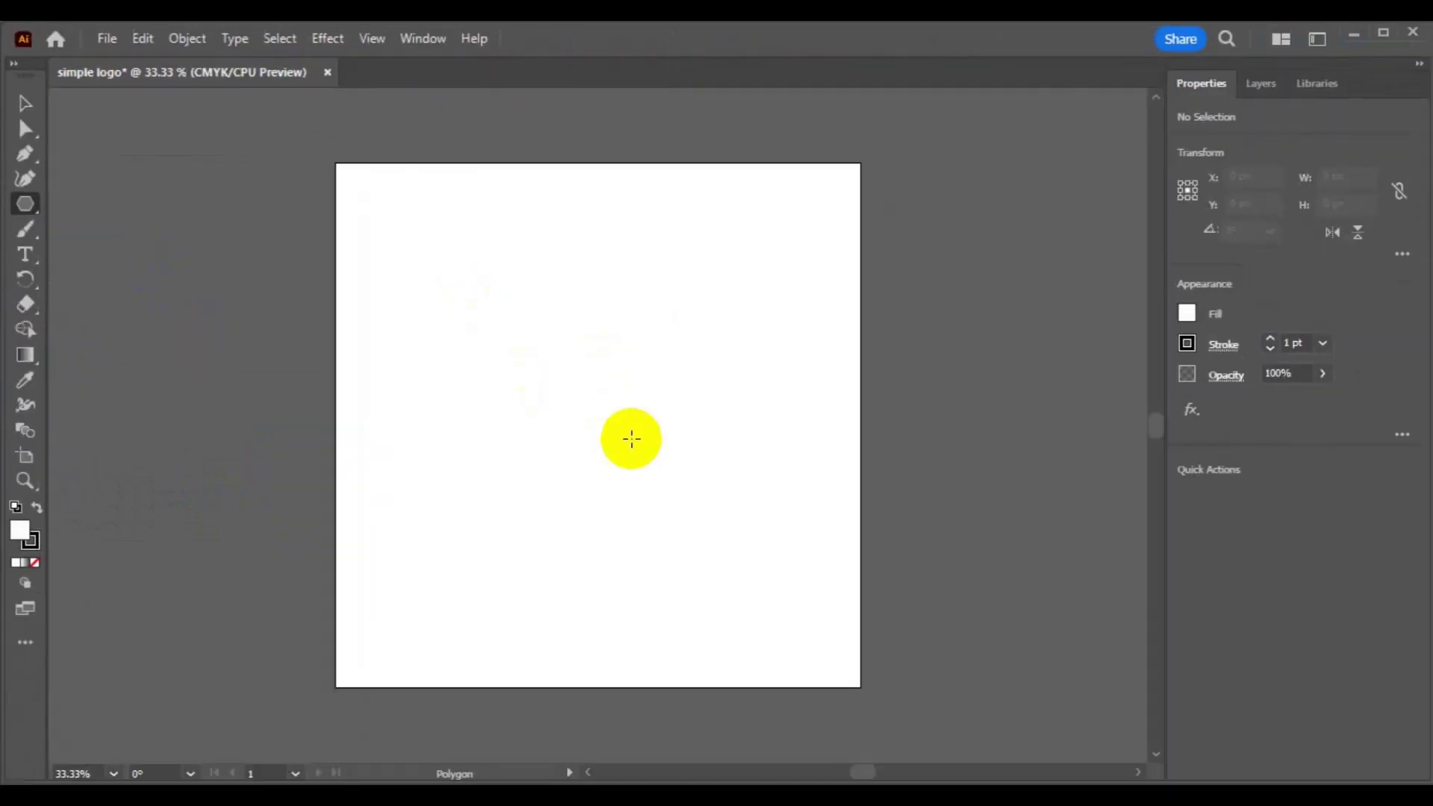
{"action": "left_click", "coordinate": [592, 394]}
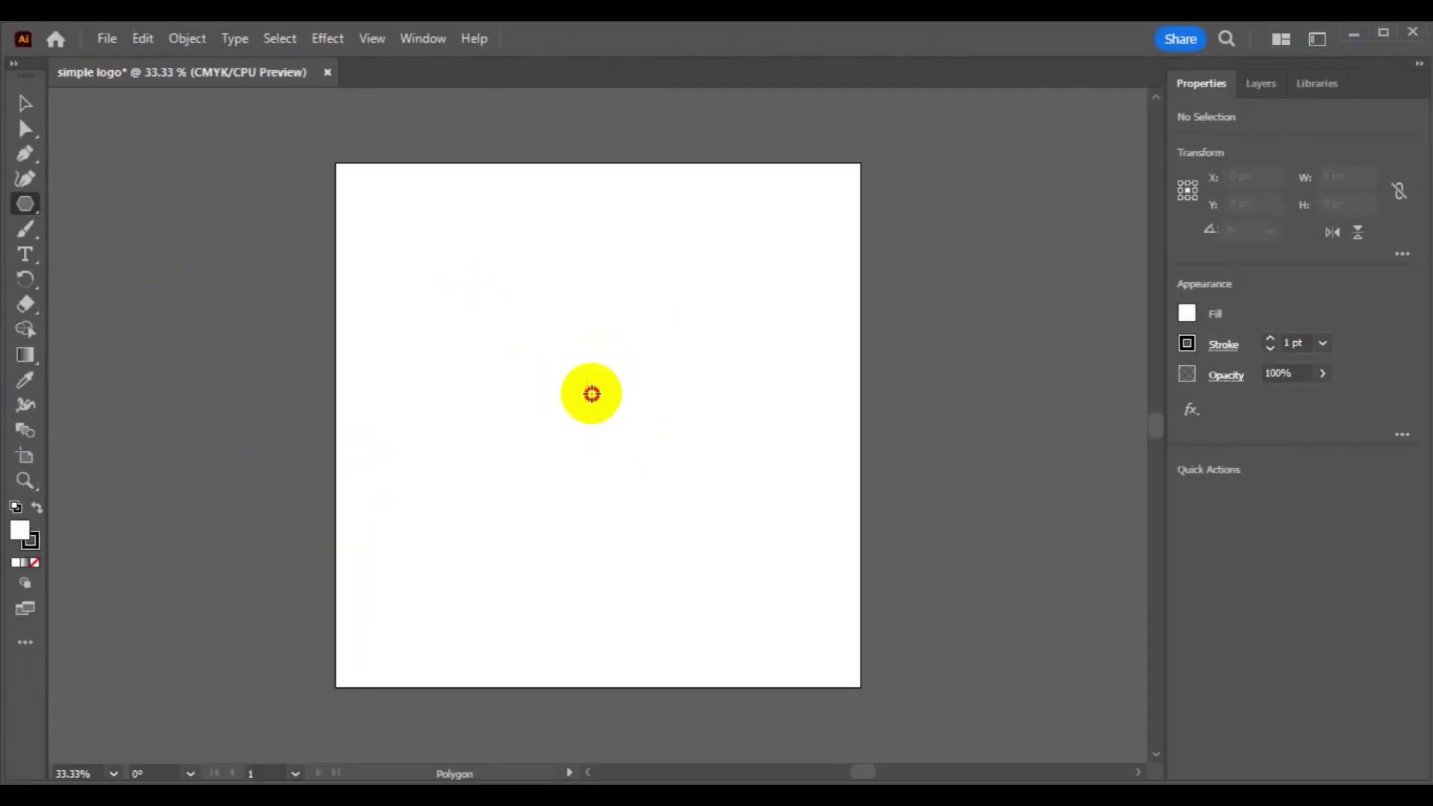
{"action": "double_click", "coordinate": [701, 407]}
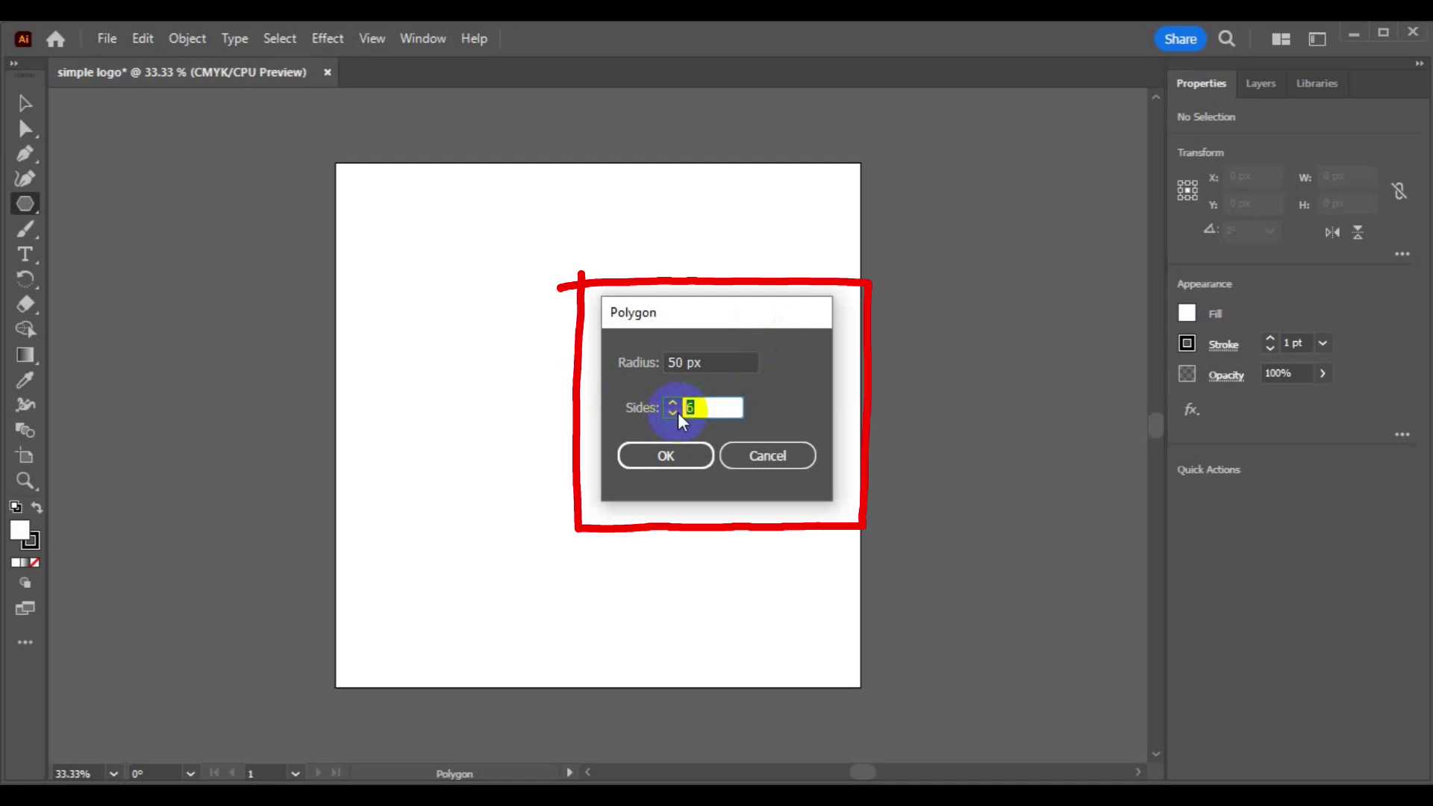
{"action": "left_click", "coordinate": [664, 455]}
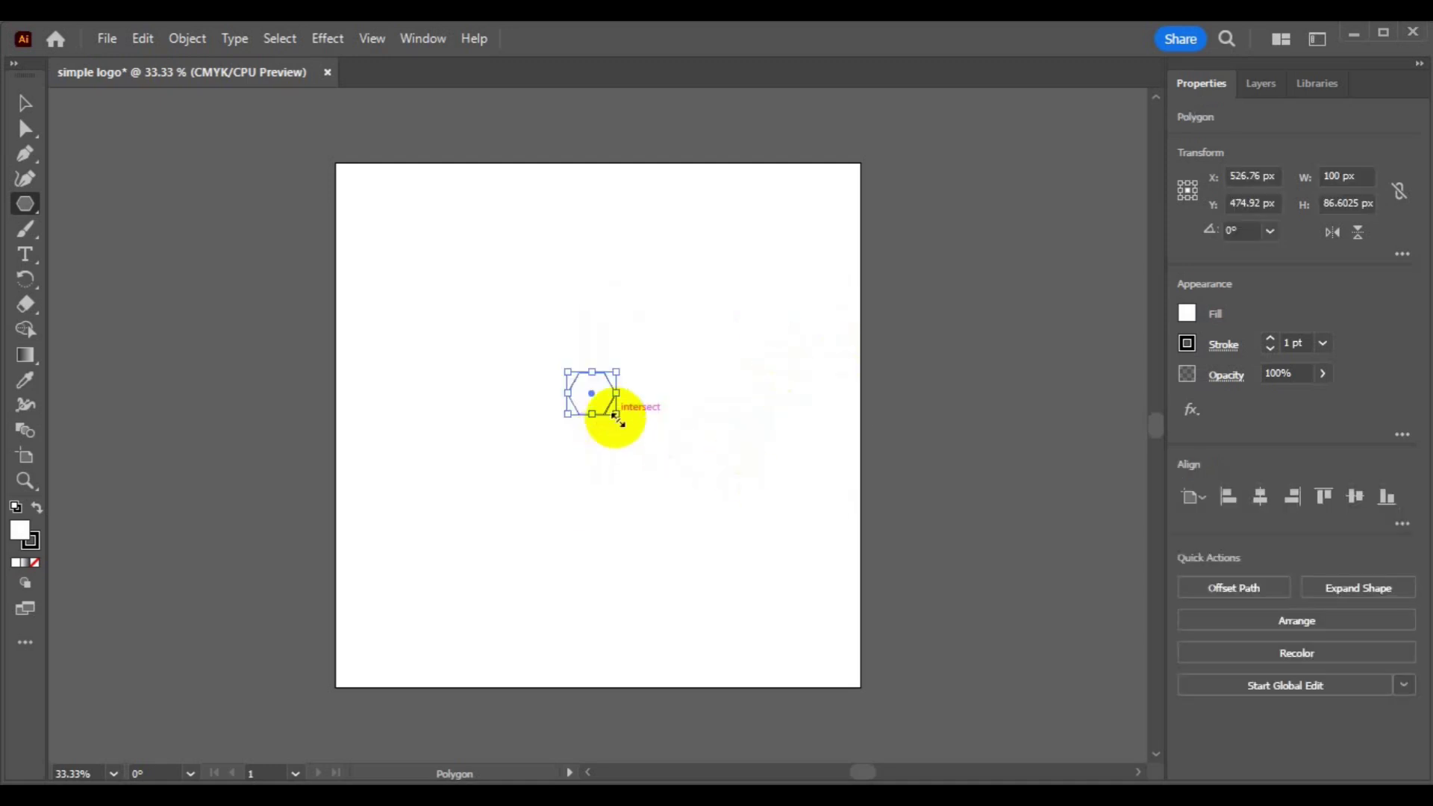
{"action": "left_click_drag", "start_coordinate": [616, 416], "coordinate": [720, 480]}
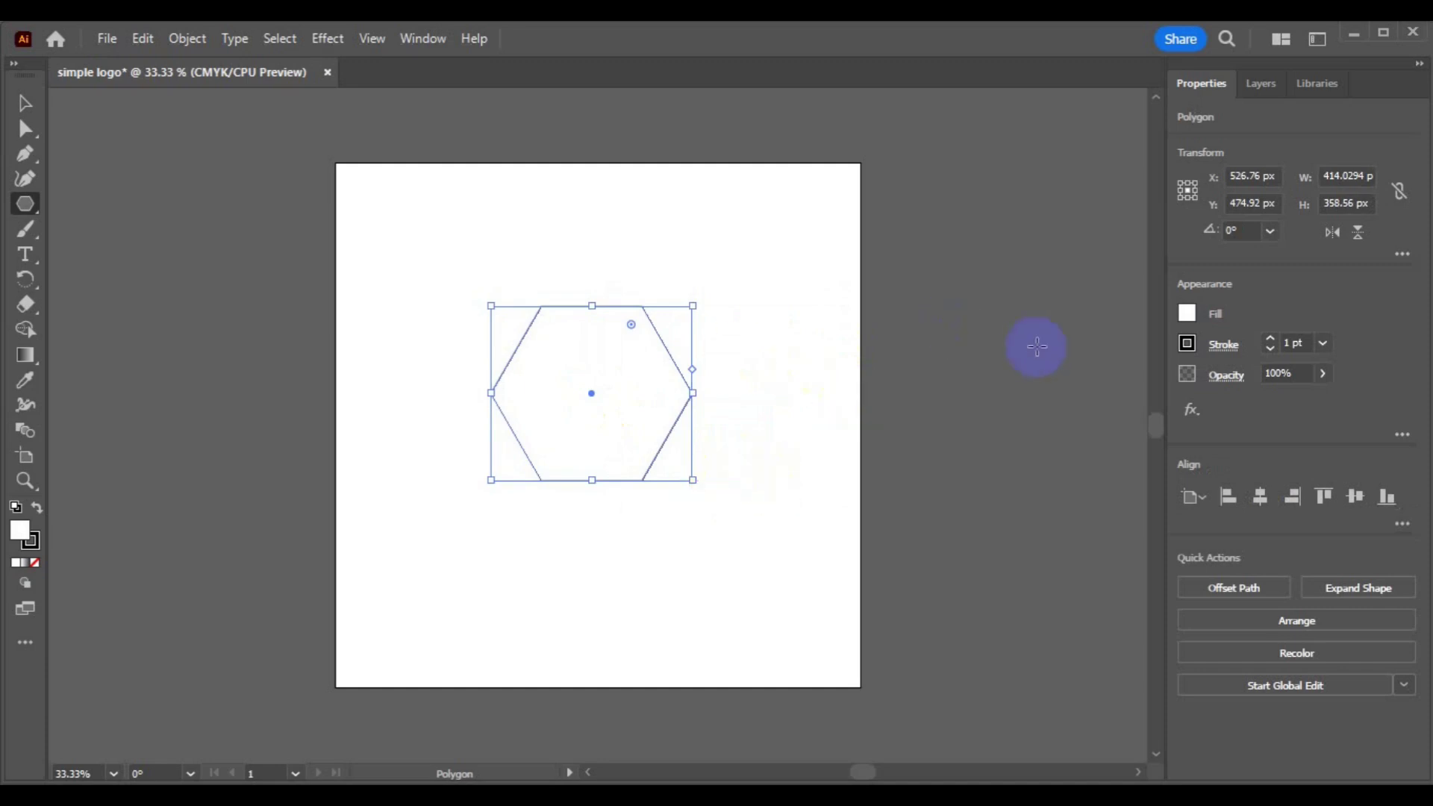
Give the hexagon no fill and a 3 pt stroke
{"action": "left_click", "coordinate": [1187, 313]}
{"action": "left_click", "coordinate": [960, 388]}
{"action": "left_click", "coordinate": [1289, 343]}
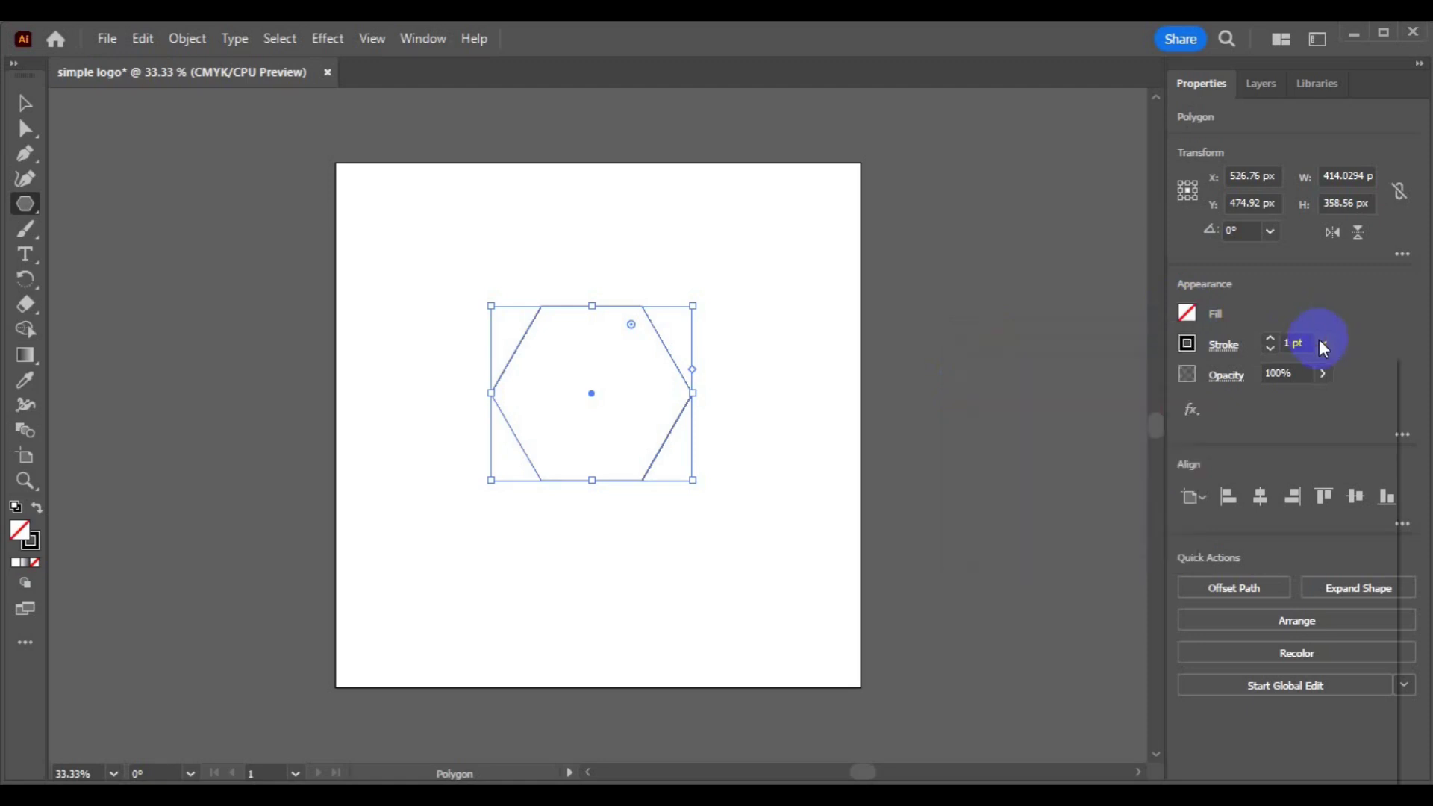
{"action": "left_click", "coordinate": [1319, 341]}
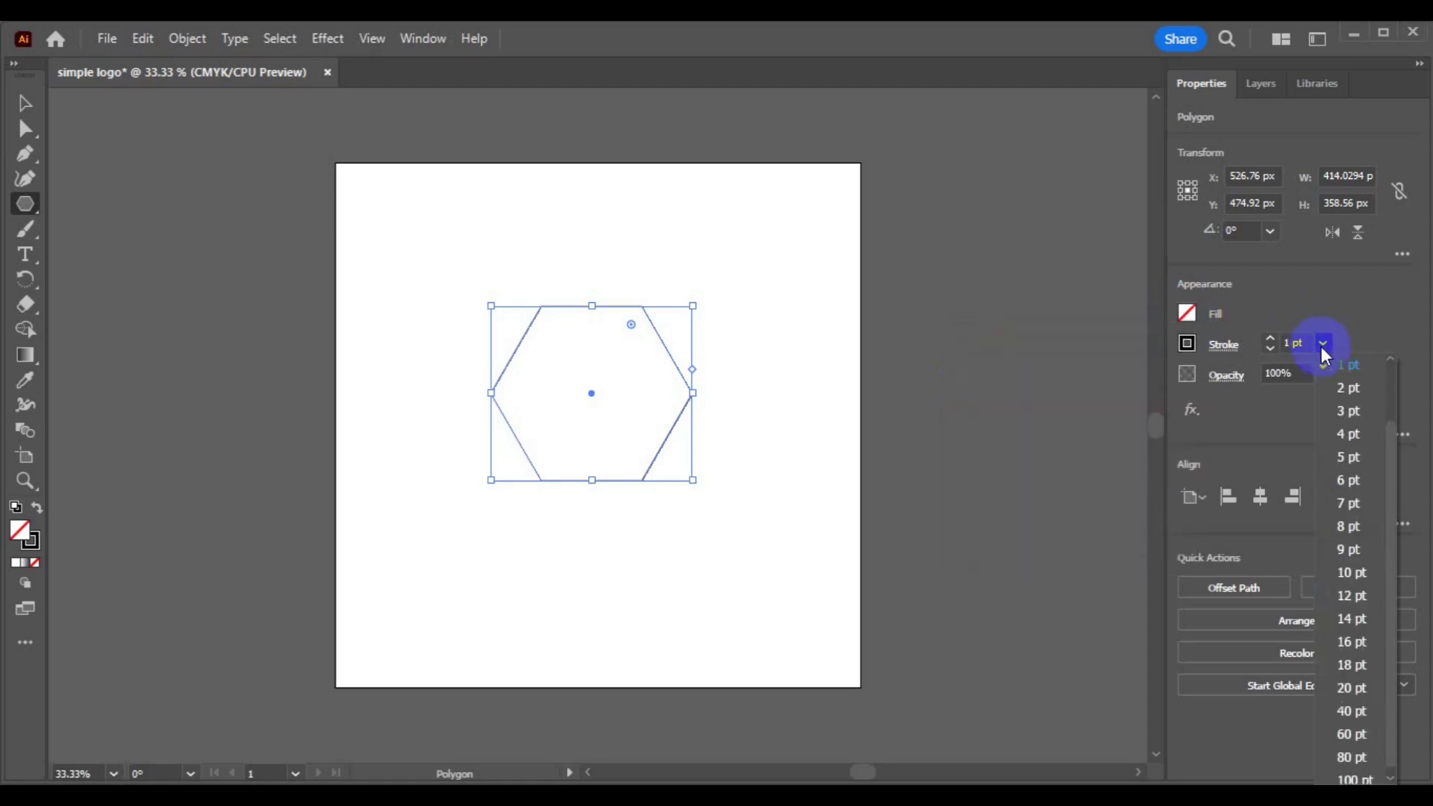
{"action": "left_click", "coordinate": [1347, 410]}
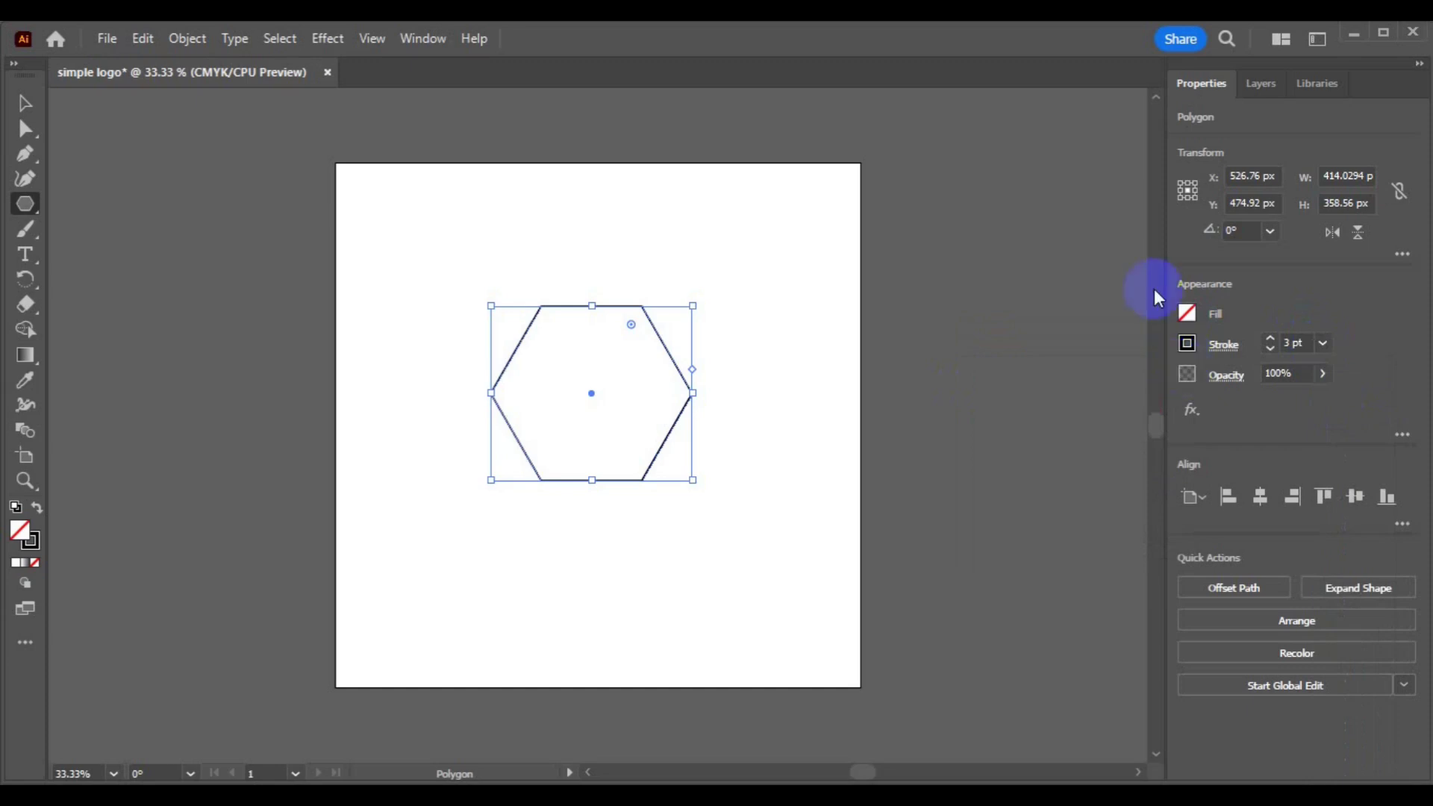
Rotate the hexagon 90° and centre it horizontally and vertically on the artboard
{"action": "left_click", "coordinate": [1269, 232]}
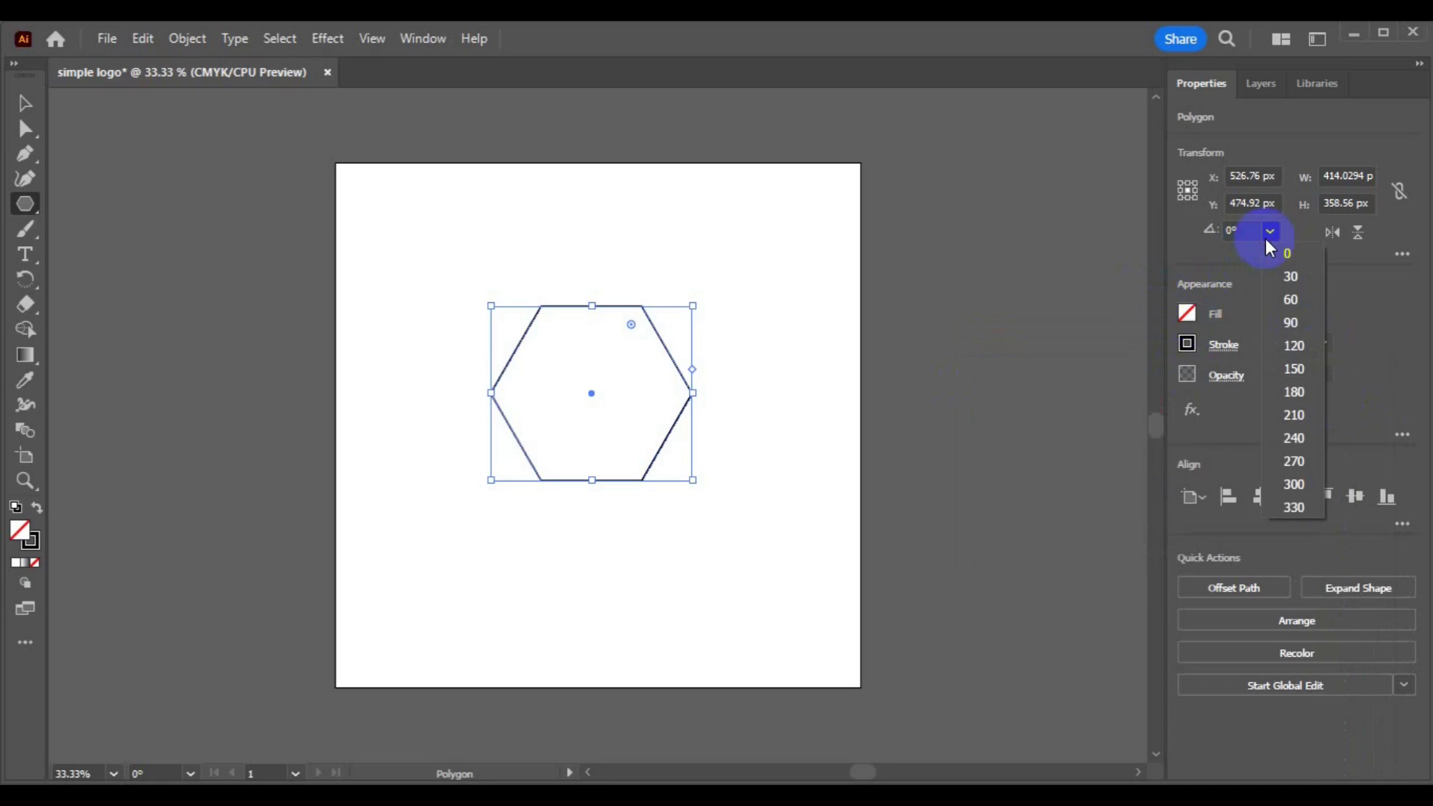
{"action": "left_click", "coordinate": [1298, 327]}
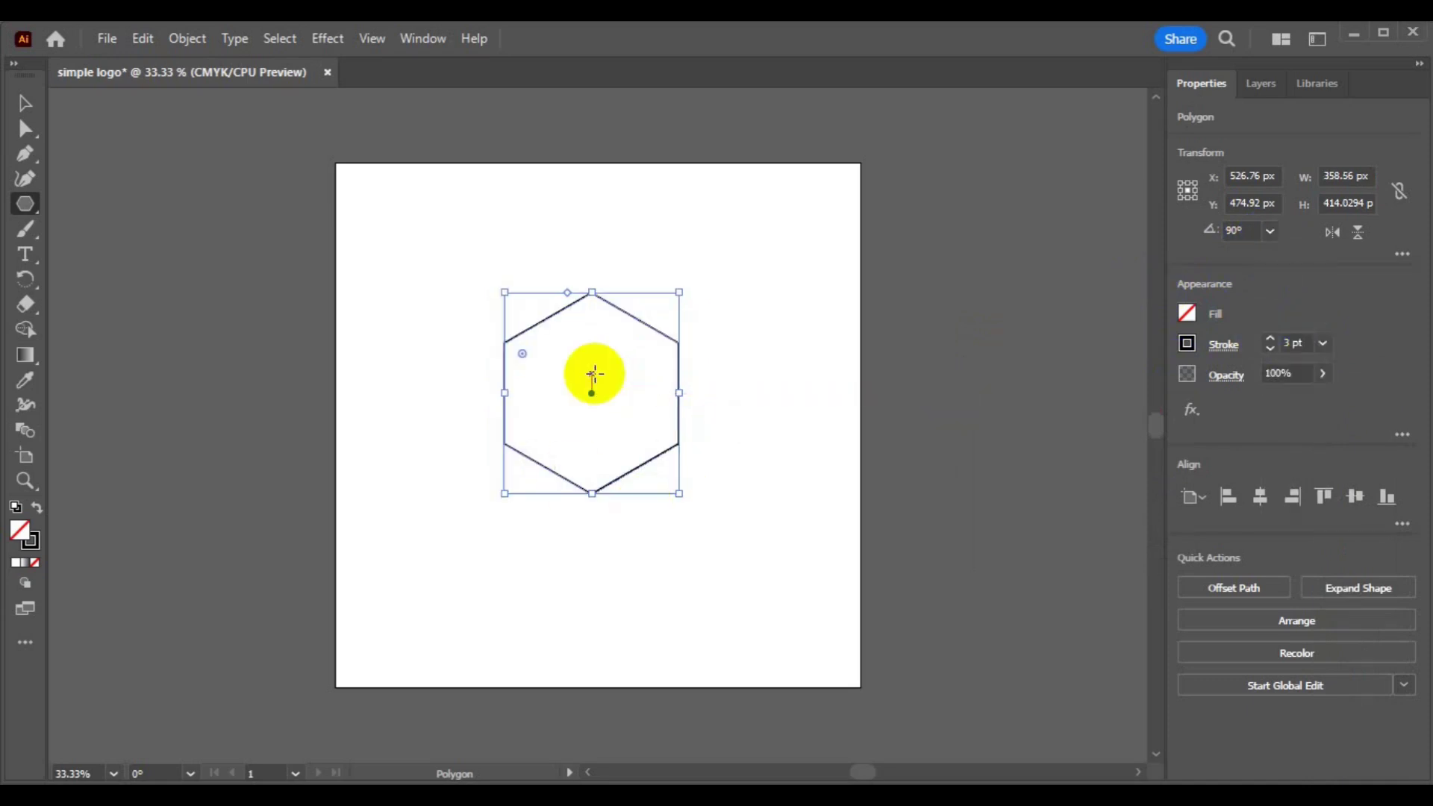
{"action": "left_click", "coordinate": [317, 359]}
{"action": "left_click", "coordinate": [1262, 497]}
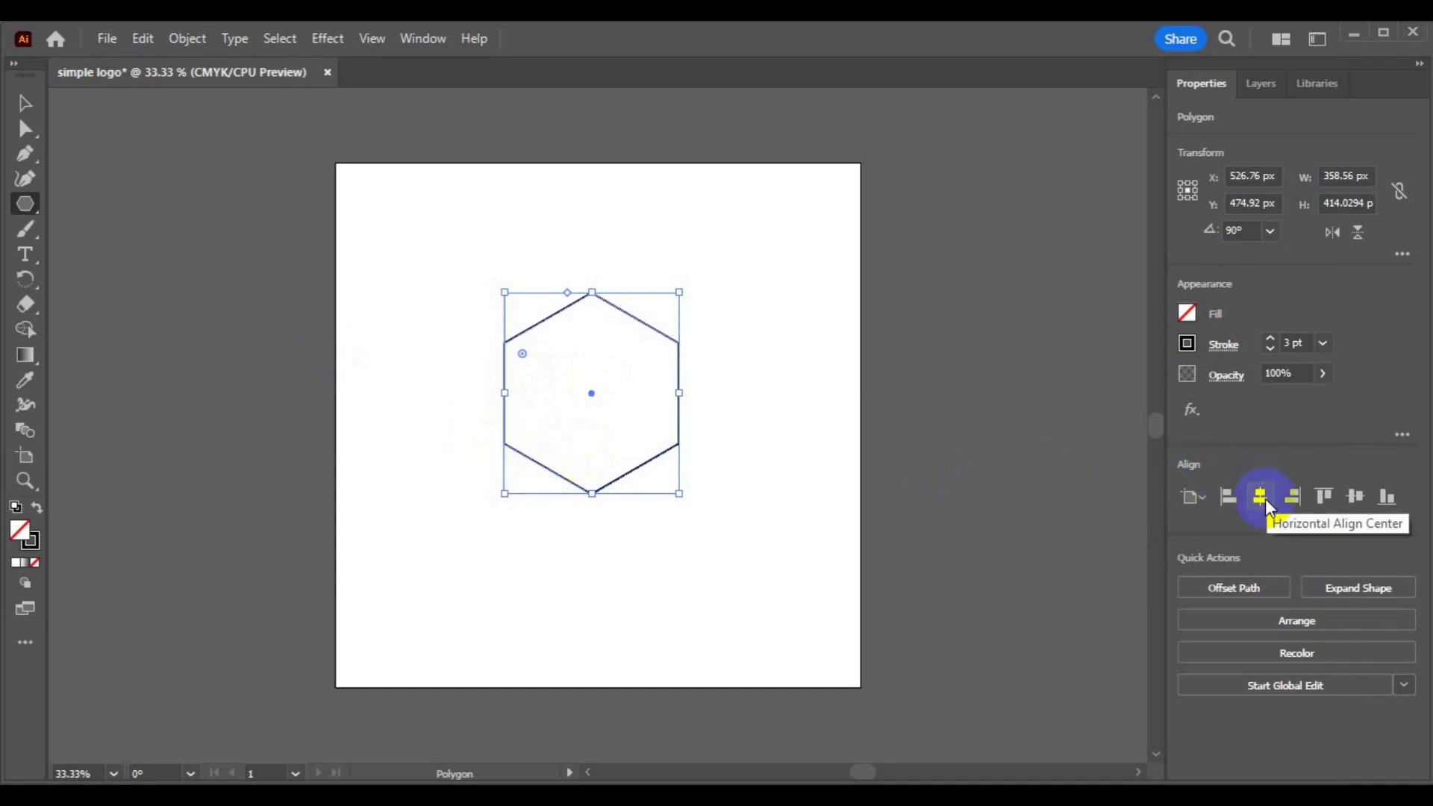
{"action": "left_click", "coordinate": [1264, 498]}
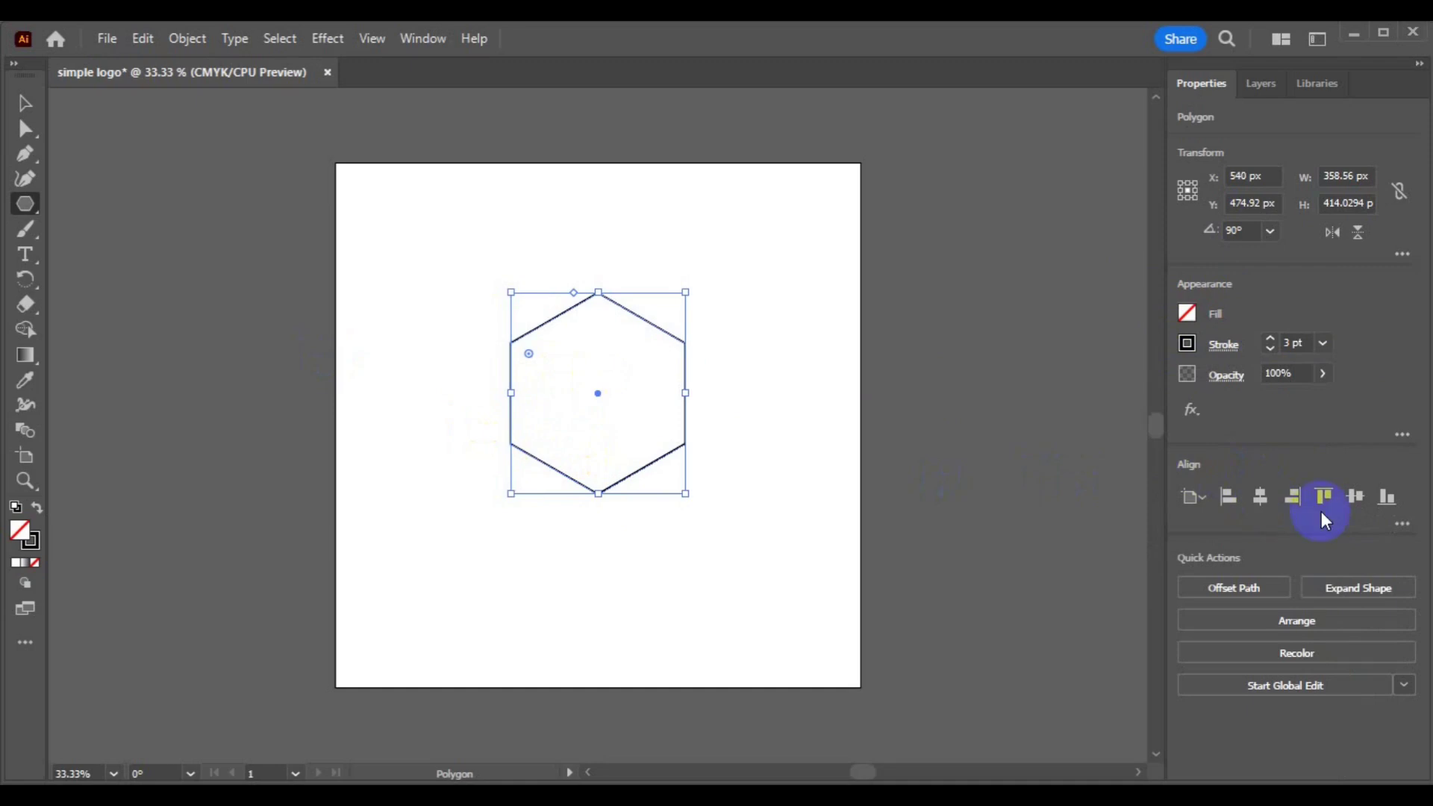
{"action": "left_click", "coordinate": [1355, 497]}
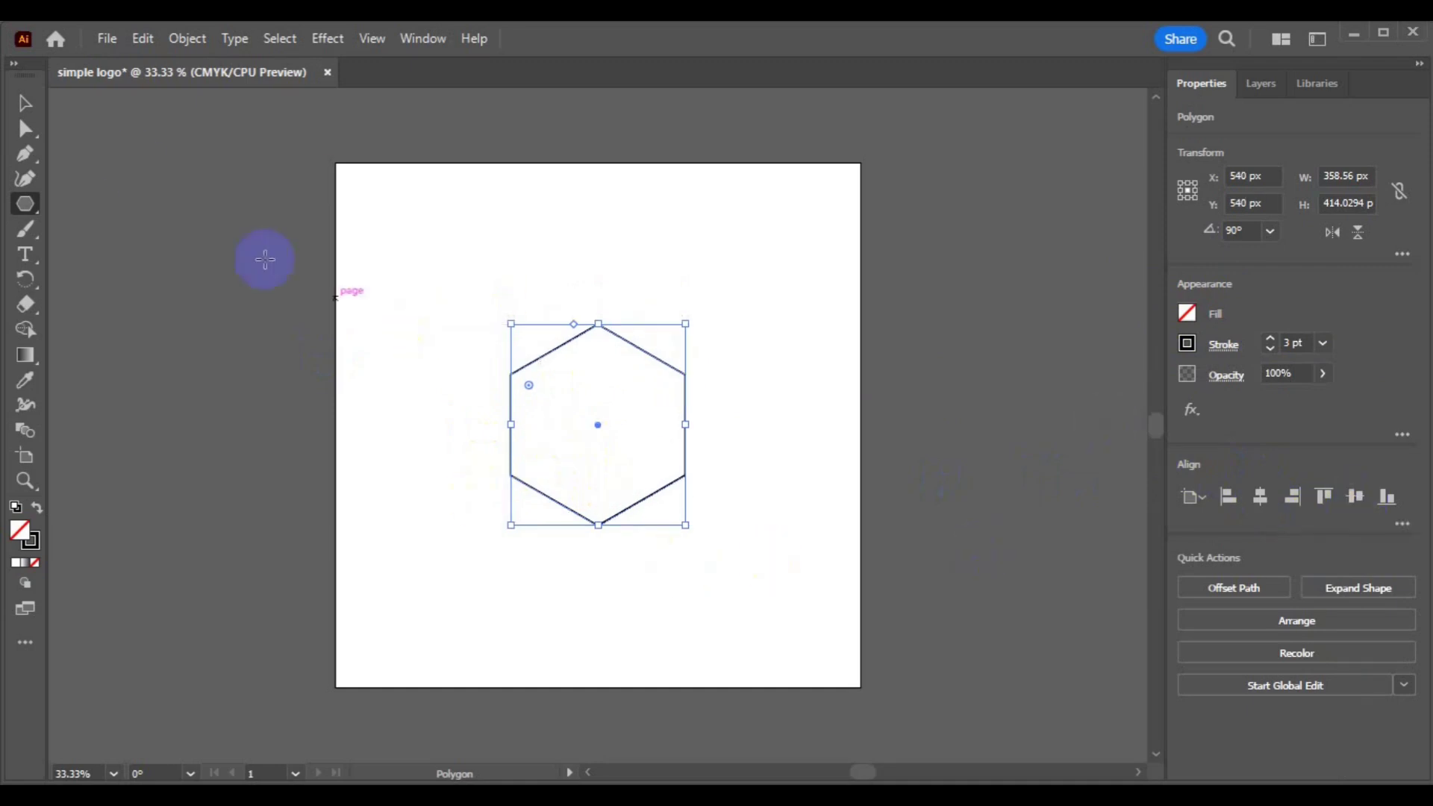
{"action": "left_click", "coordinate": [26, 139]}
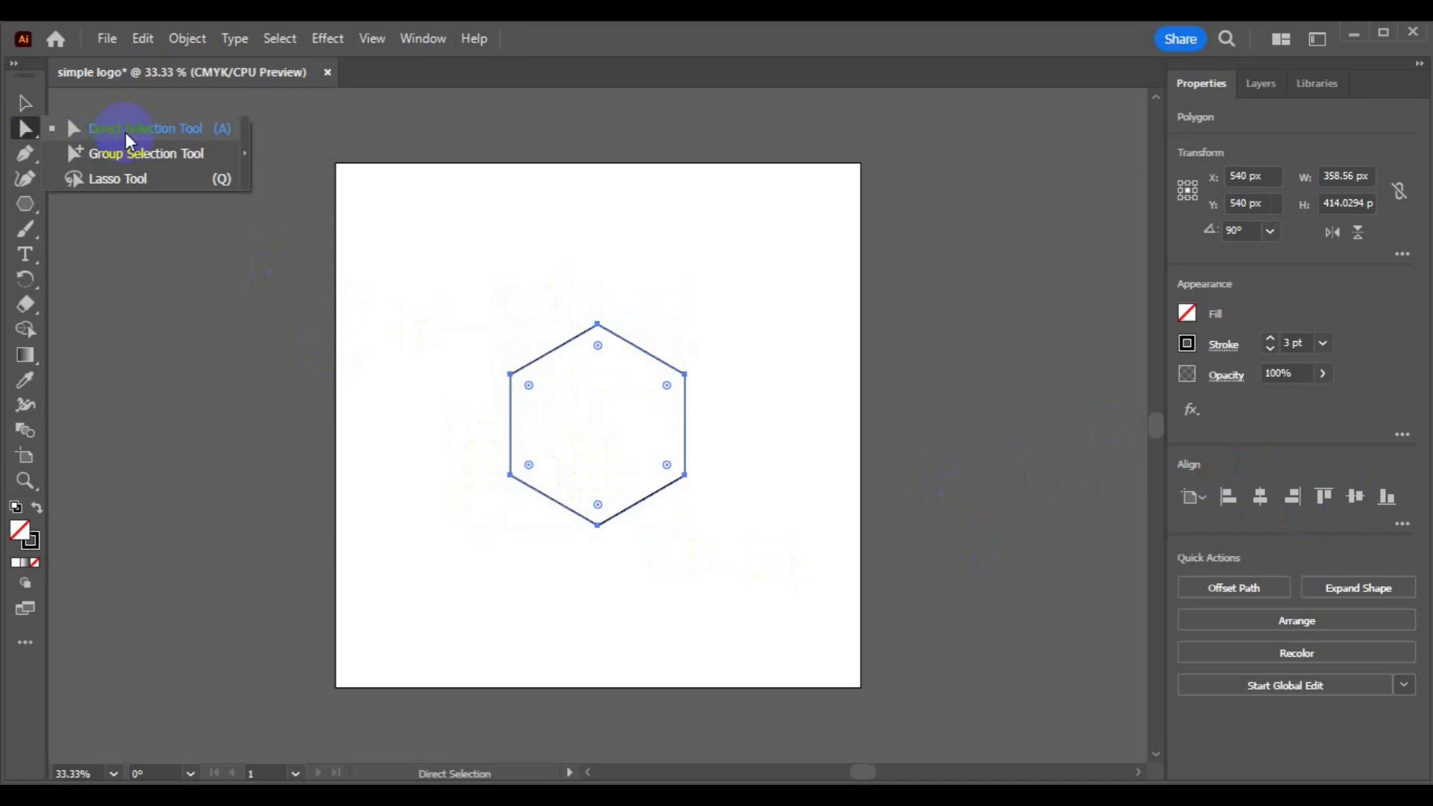
Select the hexagon's two upper corner anchors and drag the live corner to about 58 px radius
{"action": "left_click", "coordinate": [125, 133]}
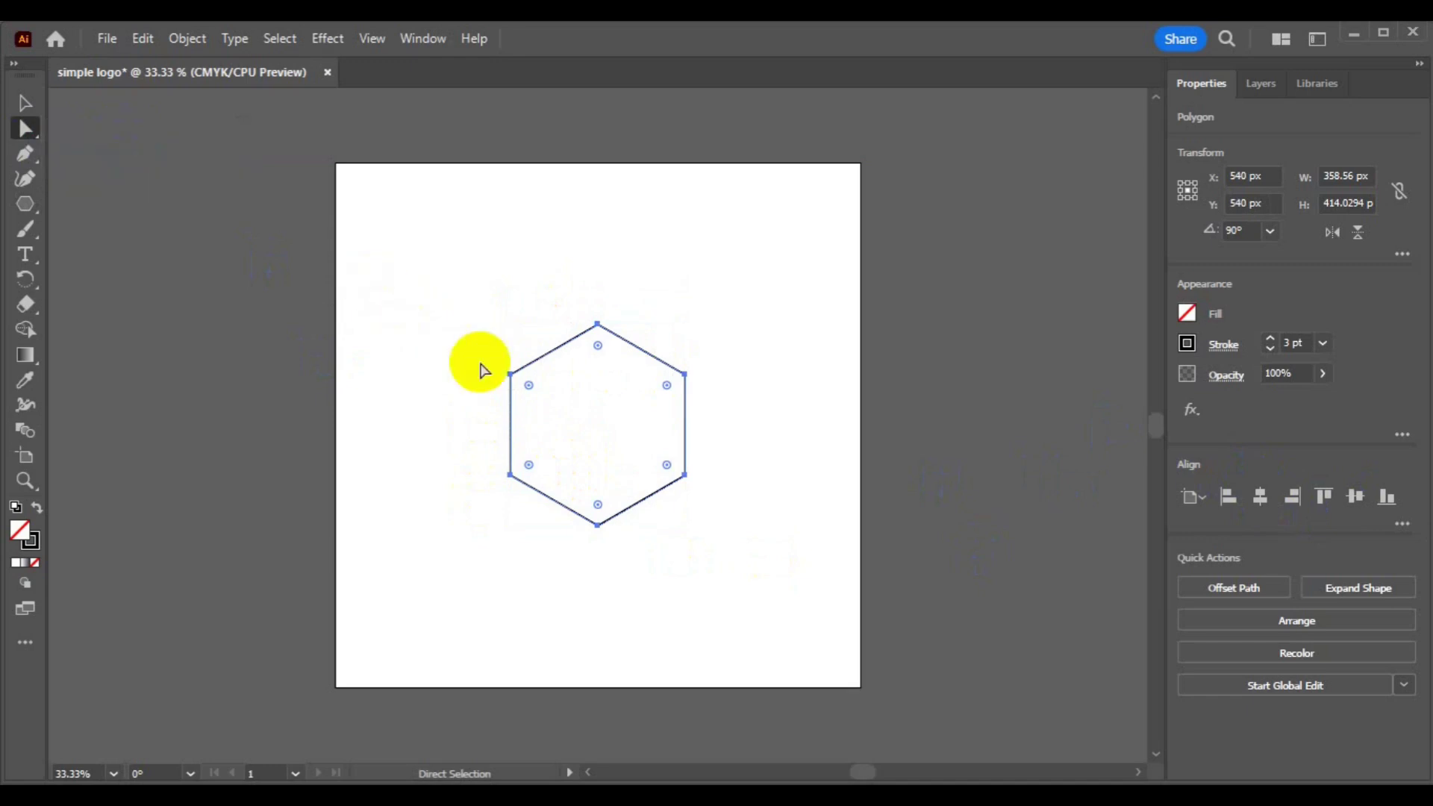
{"action": "left_click", "coordinate": [527, 387]}
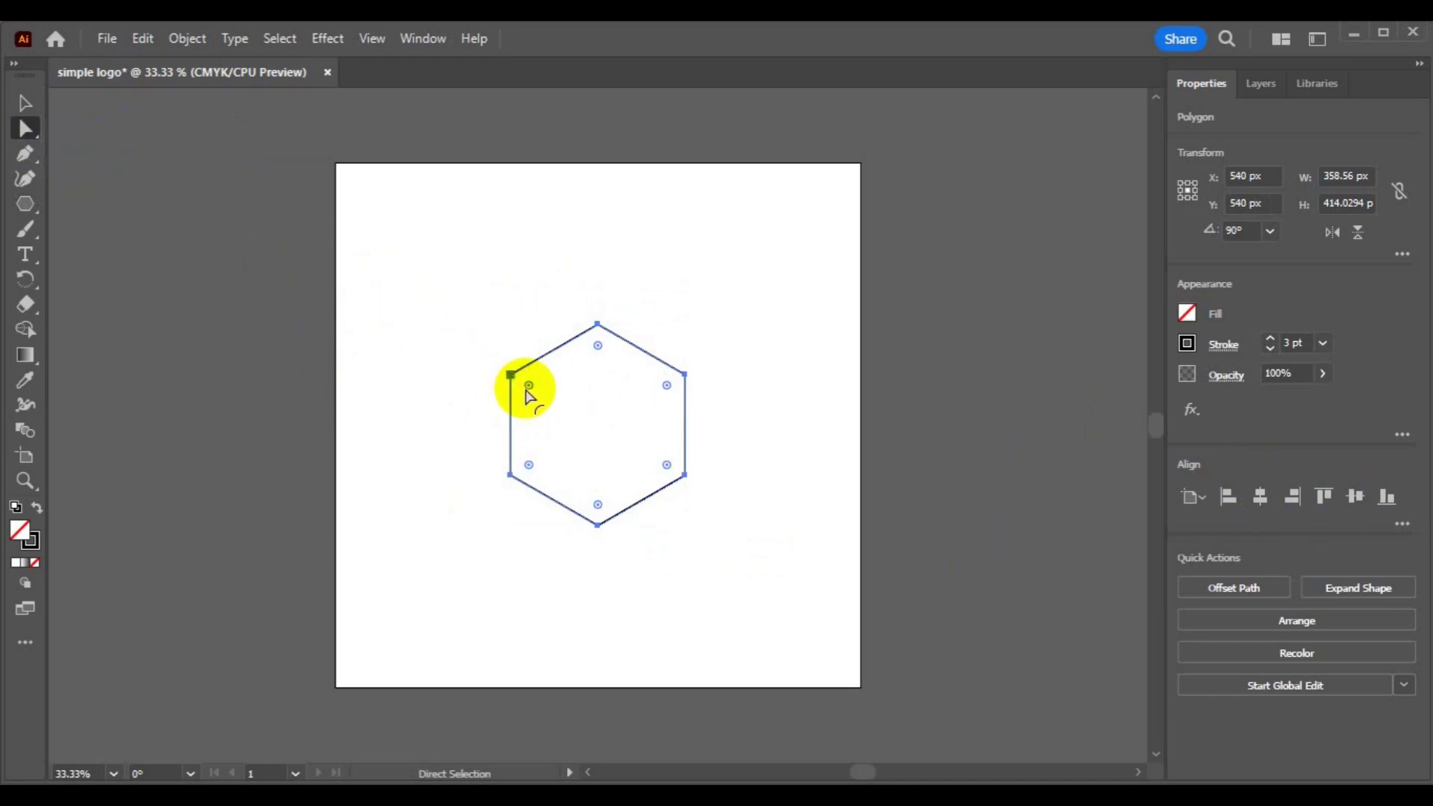
{"action": "left_click", "coordinate": [529, 388]}
{"action": "left_click", "coordinate": [666, 385]}
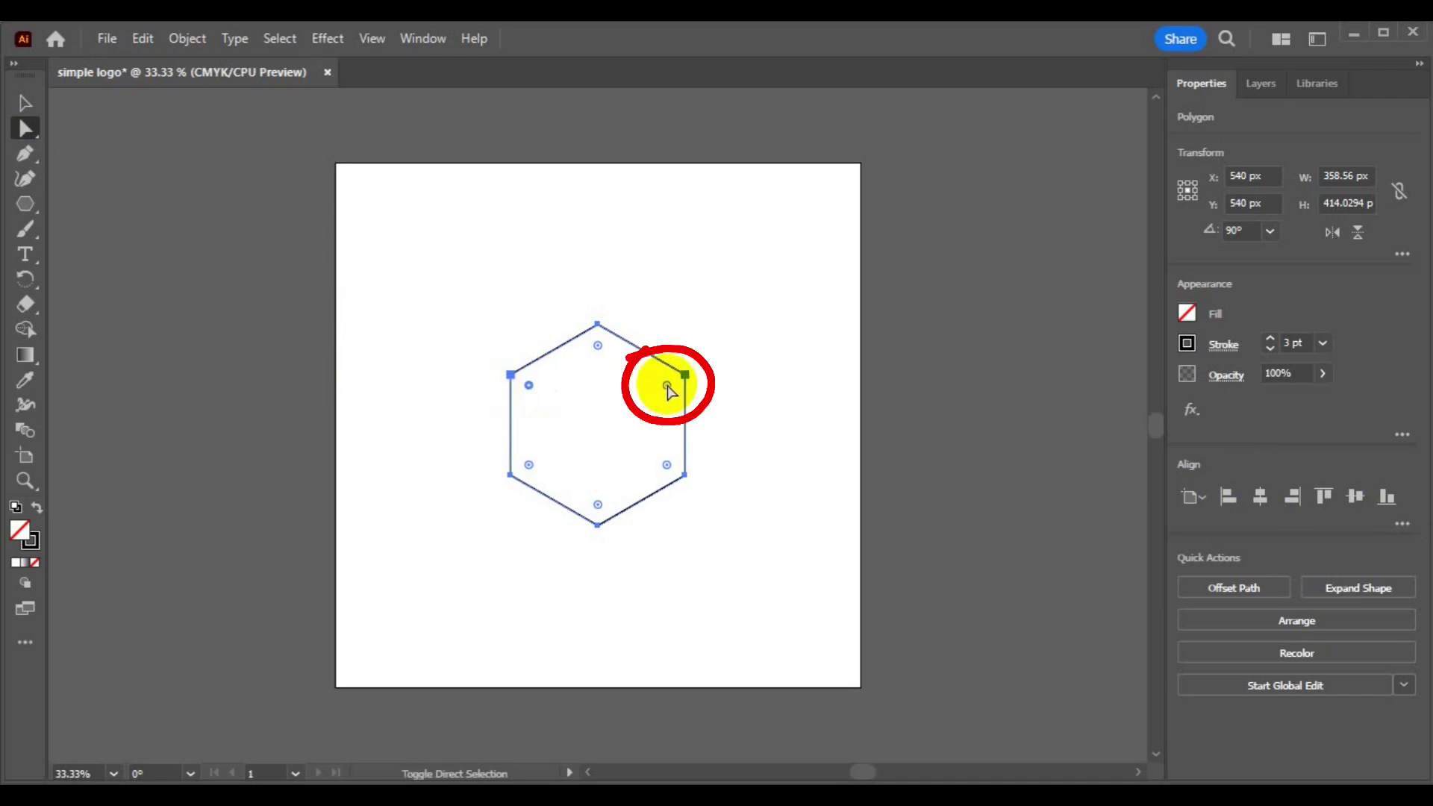
{"action": "mouse_move", "coordinate": [667, 390]}
{"action": "left_mouse_down"}
{"action": "mouse_move", "coordinate": [664, 405]}
{"action": "mouse_move", "coordinate": [661, 391]}
{"action": "left_mouse_up"}
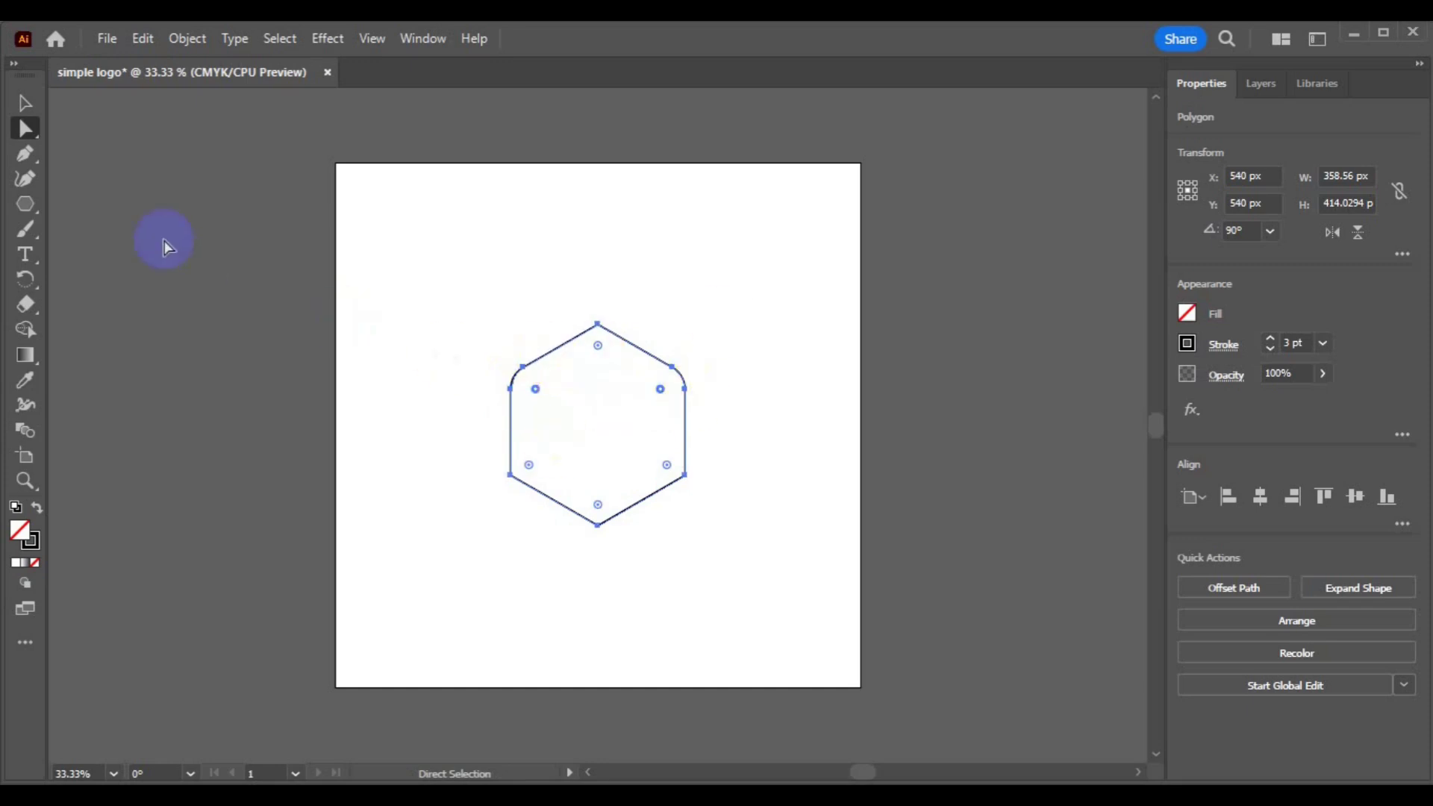
{"action": "left_click", "coordinate": [26, 111]}
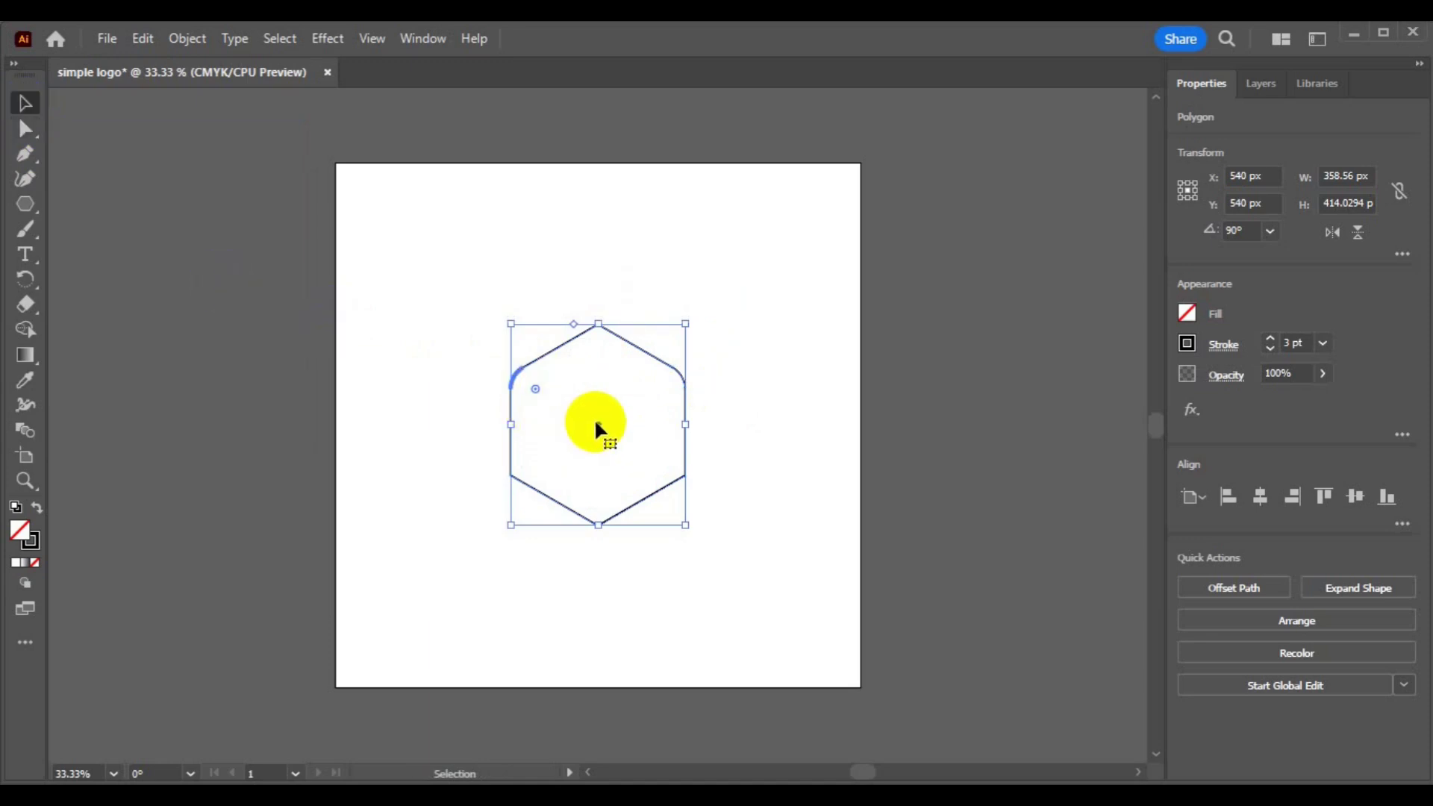
Alt-drag a copy of the rounded hexagon downward, then select both and align them horizontally centred
{"action": "left_click_drag", "start_coordinate": [595, 424], "coordinate": [597, 450]}
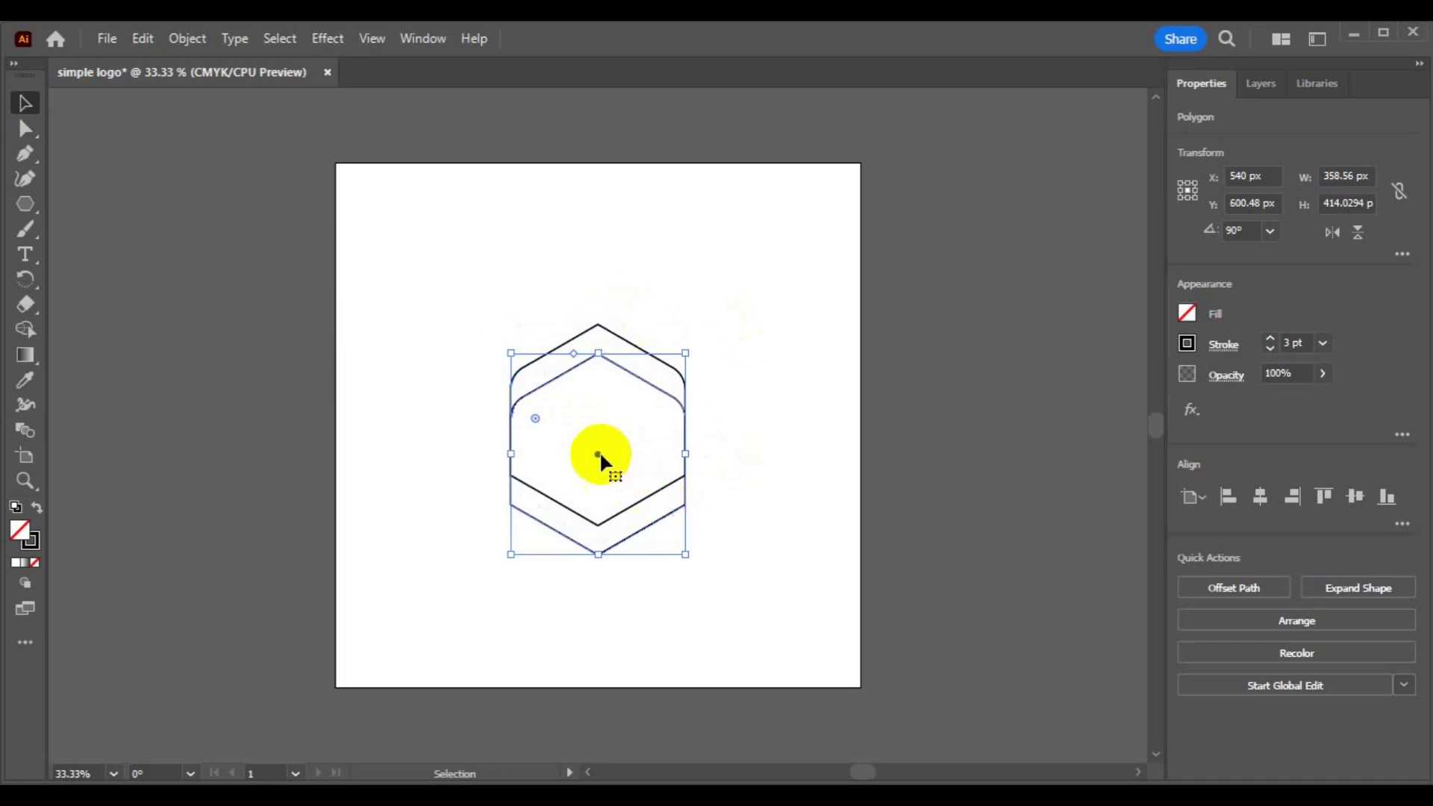
{"action": "left_click_drag", "start_coordinate": [598, 453], "coordinate": [601, 457]}
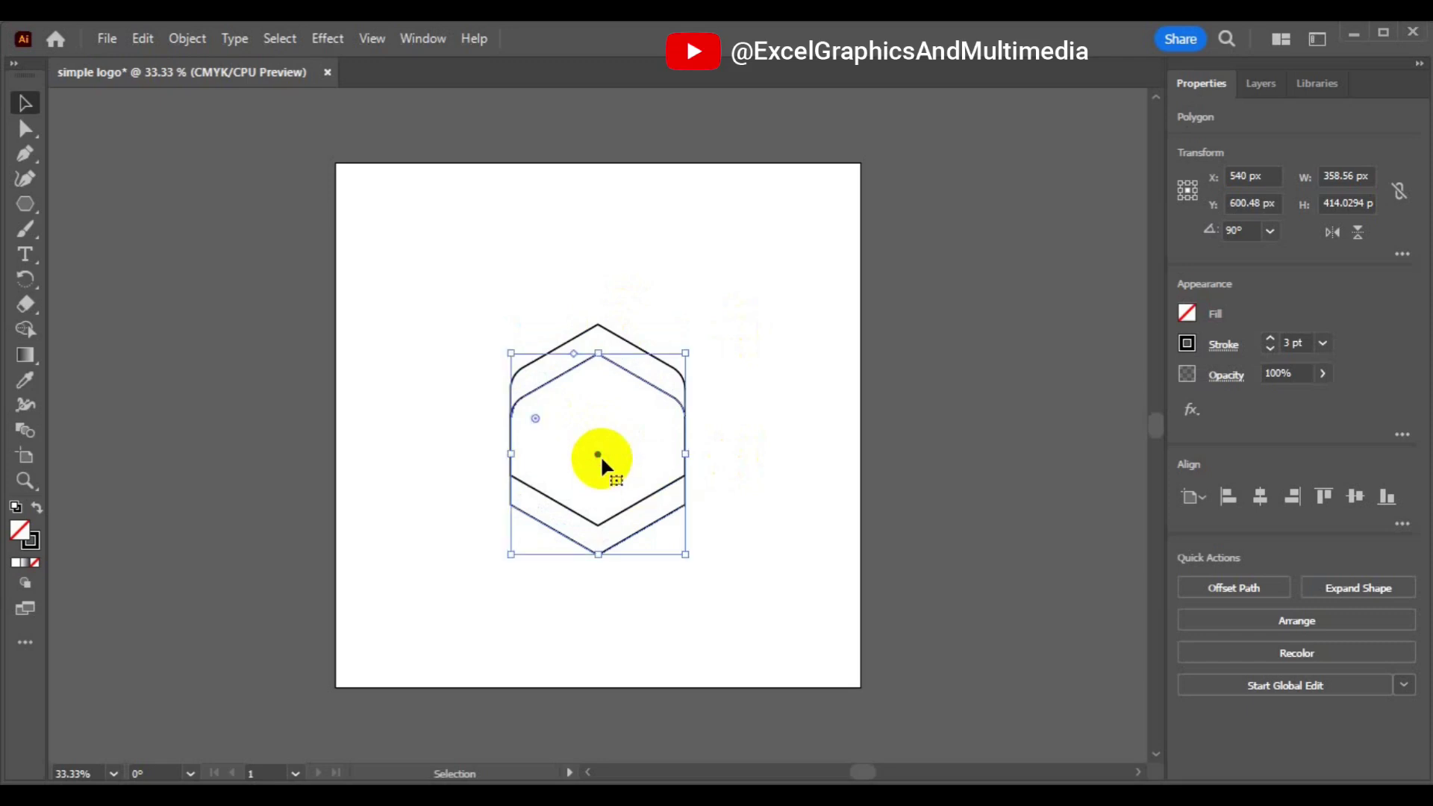
{"action": "left_click", "coordinate": [599, 328], "text": "shift"}
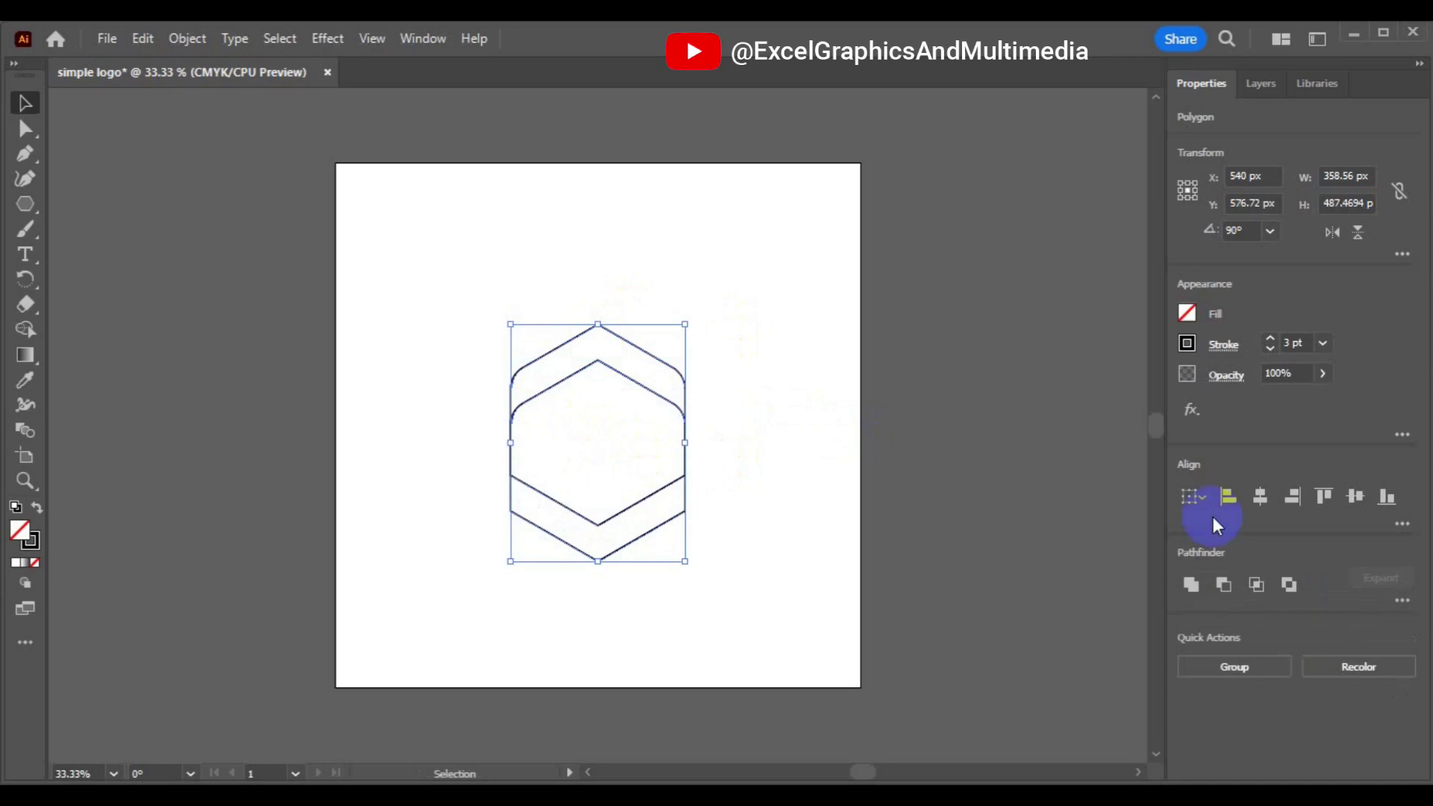
{"action": "left_click", "coordinate": [1261, 497]}
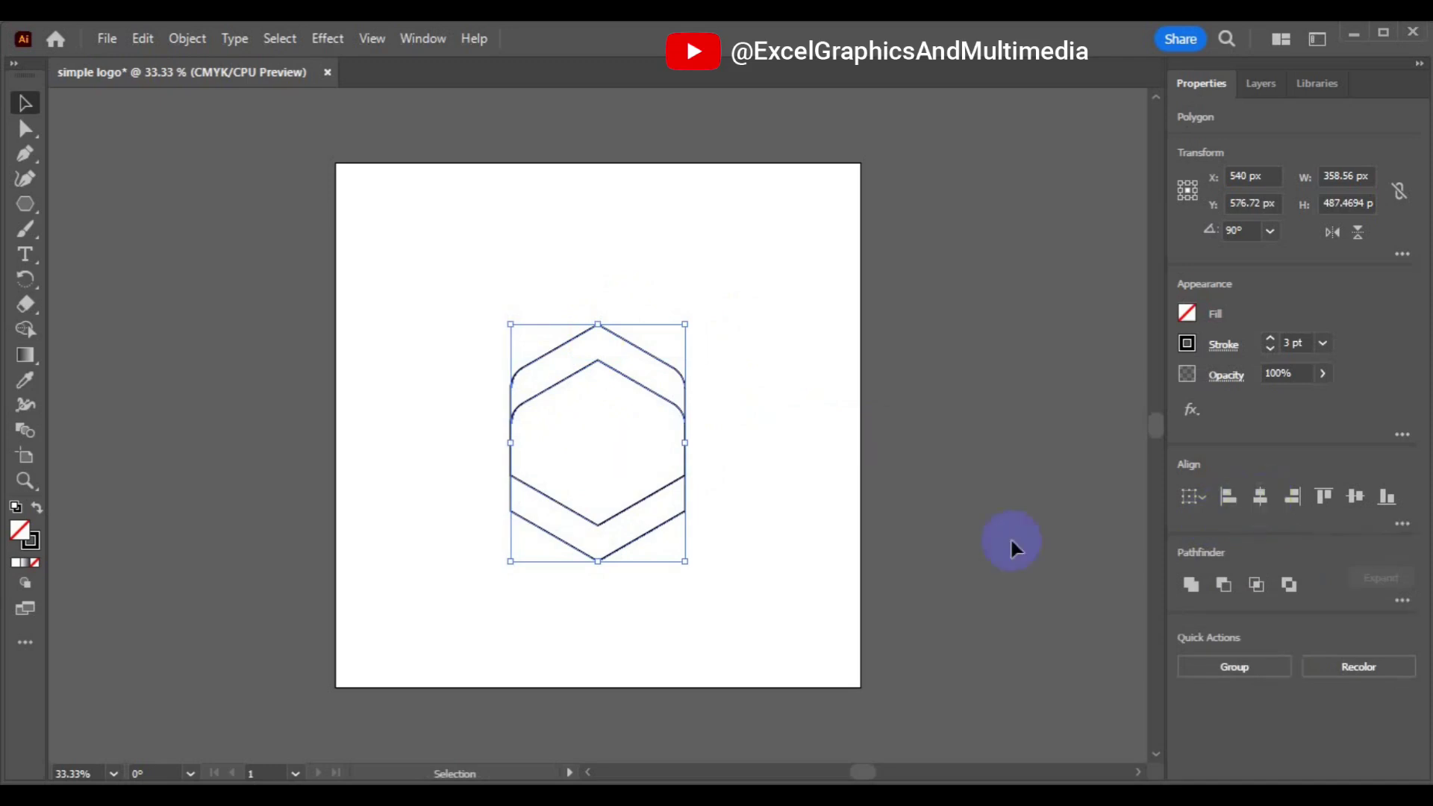
Delete the inner hexagon and bottom band with Shape Builder, leaving the top chevron selected
{"action": "left_click", "coordinate": [28, 338]}
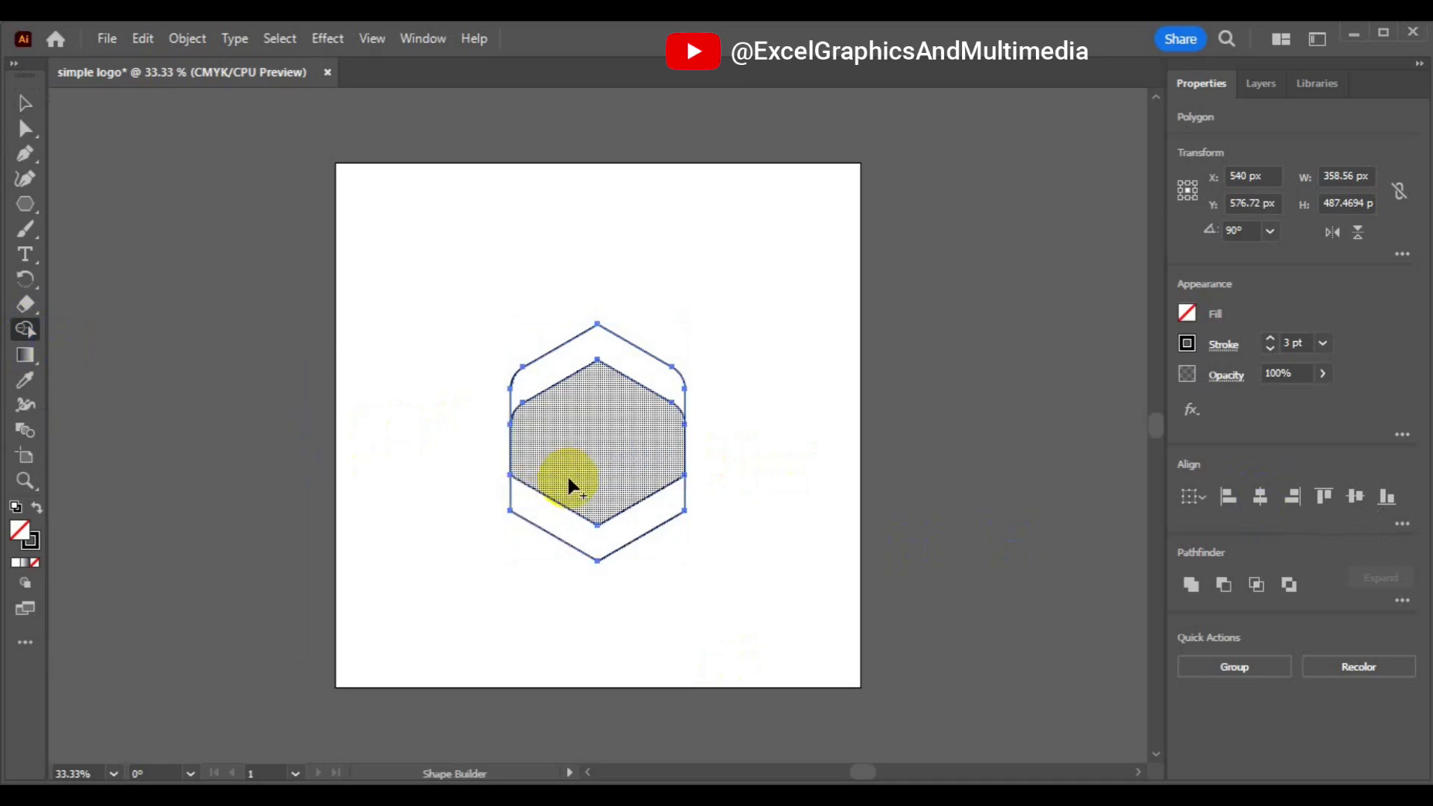
{"action": "left_click_drag", "start_coordinate": [569, 485], "coordinate": [758, 587]}
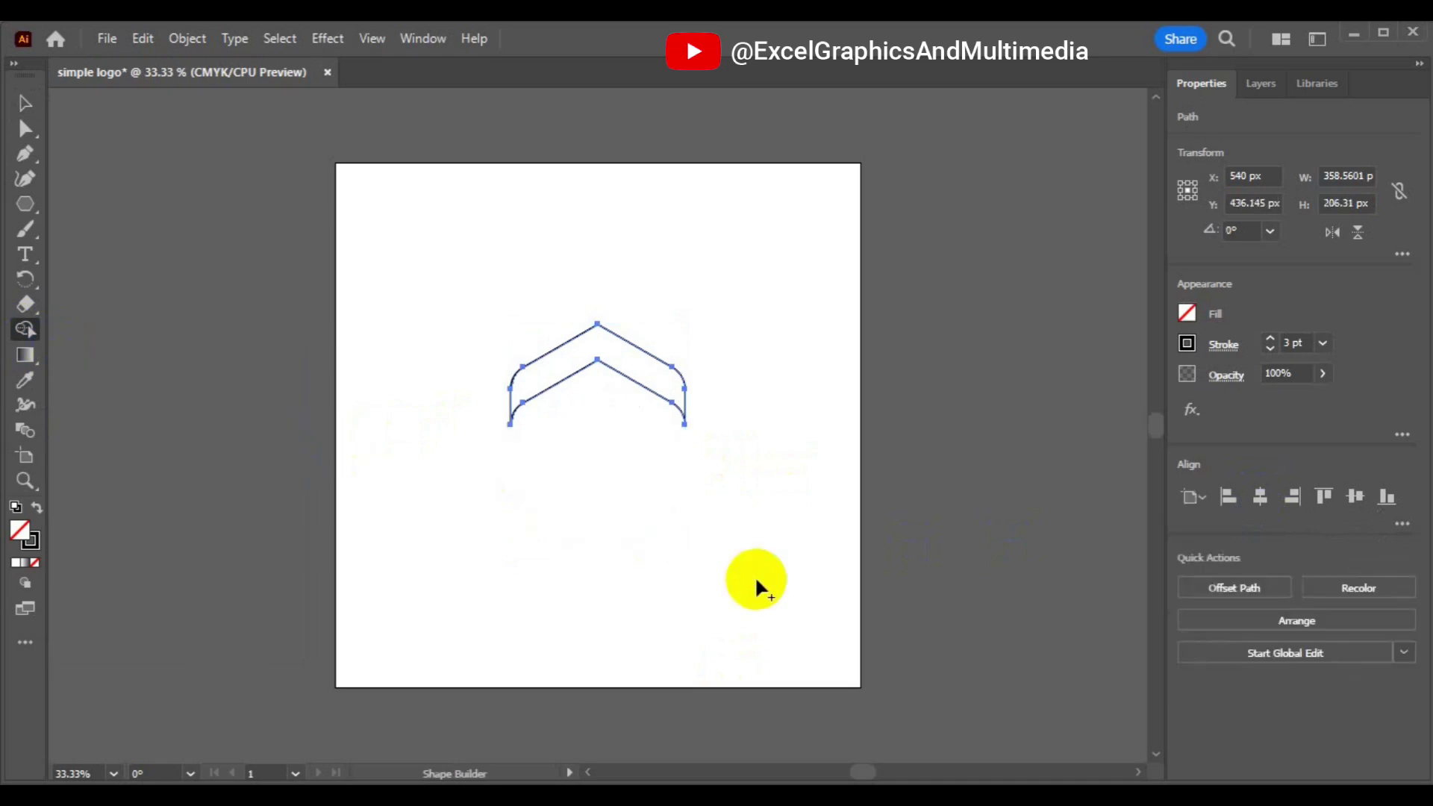
{"action": "left_click", "coordinate": [24, 103]}
{"action": "left_click_drag", "start_coordinate": [240, 291], "coordinate": [522, 358]}
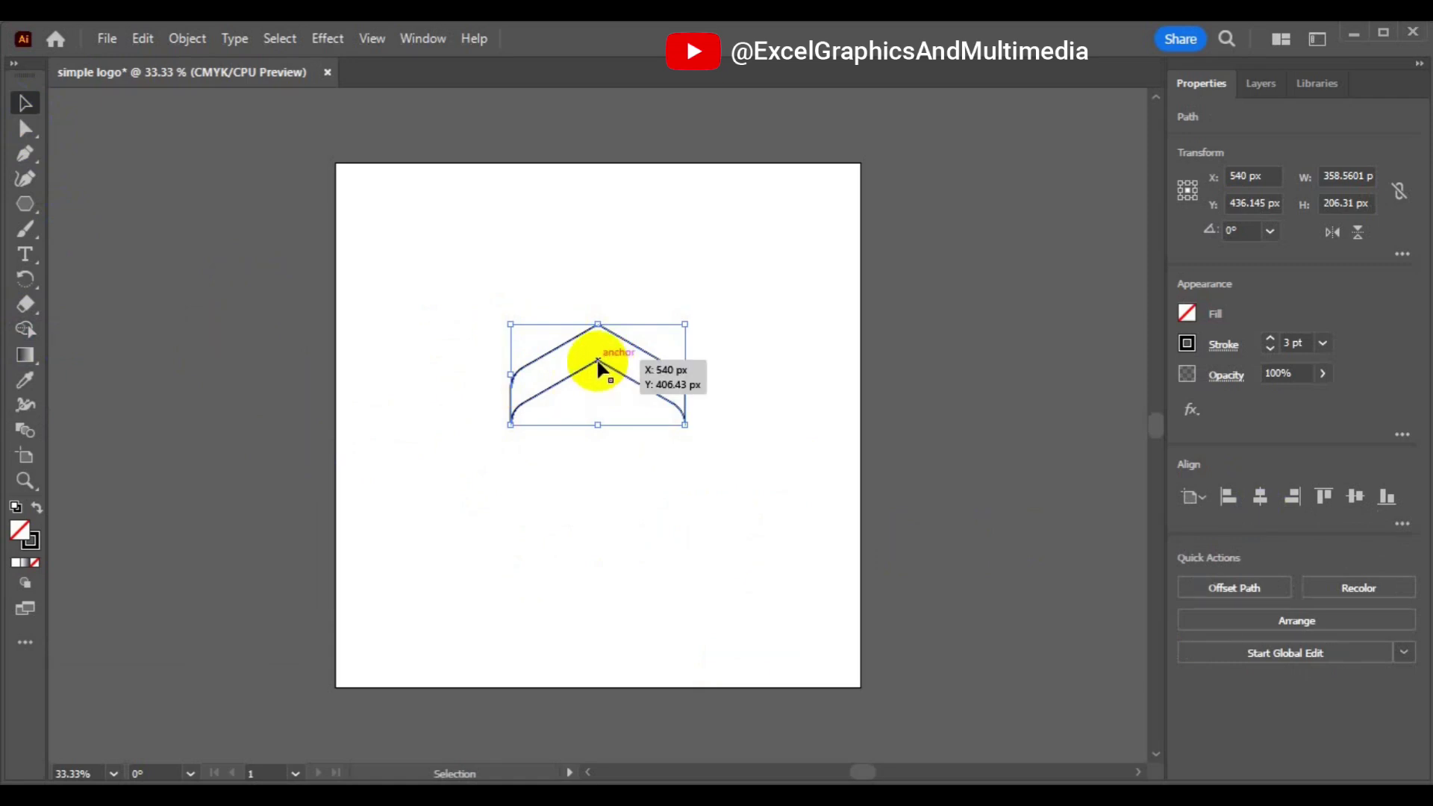
Duplicate the chevron downward and rotate the copy 180°
{"action": "left_click_drag", "start_coordinate": [598, 366], "coordinate": [599, 403]}
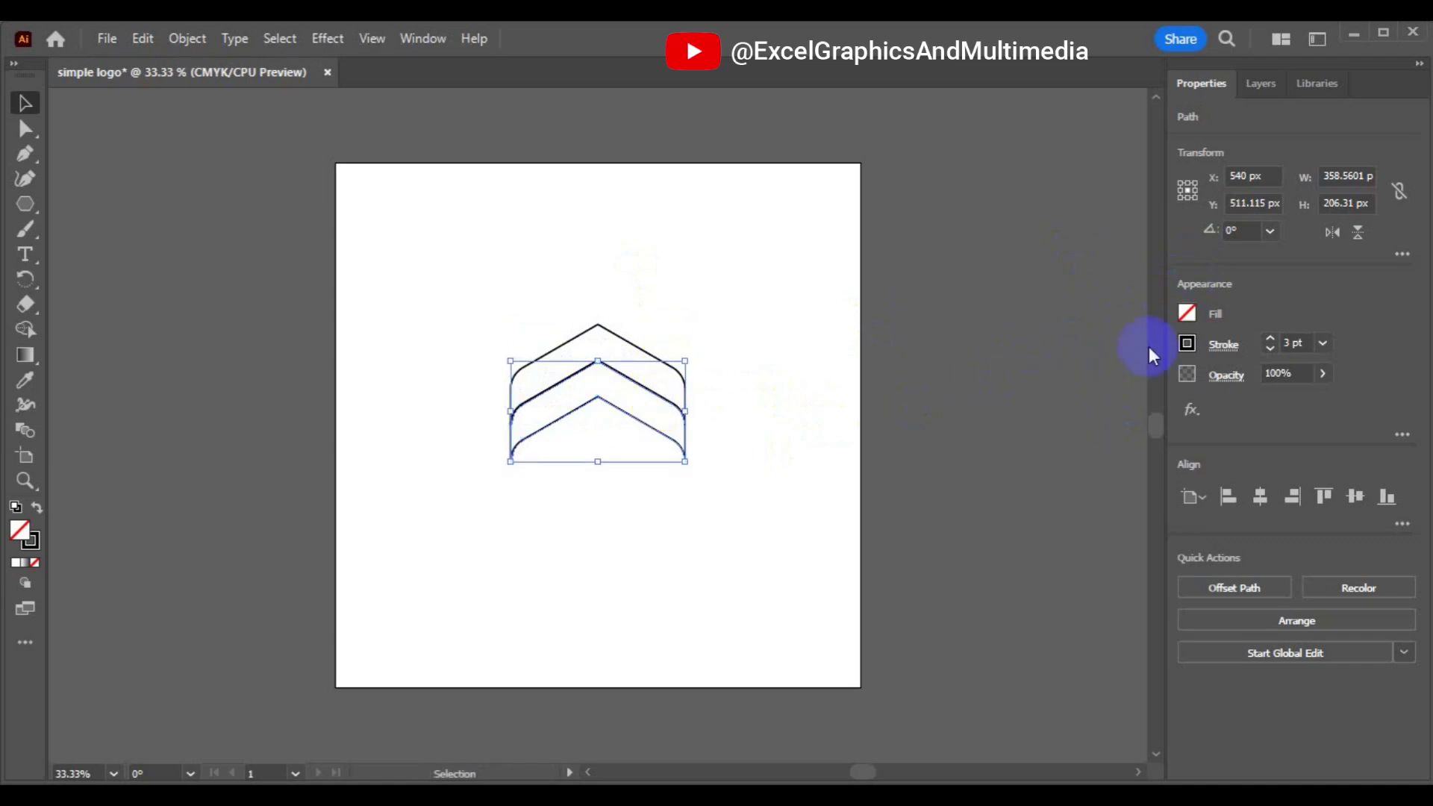
{"action": "left_click", "coordinate": [1273, 234]}
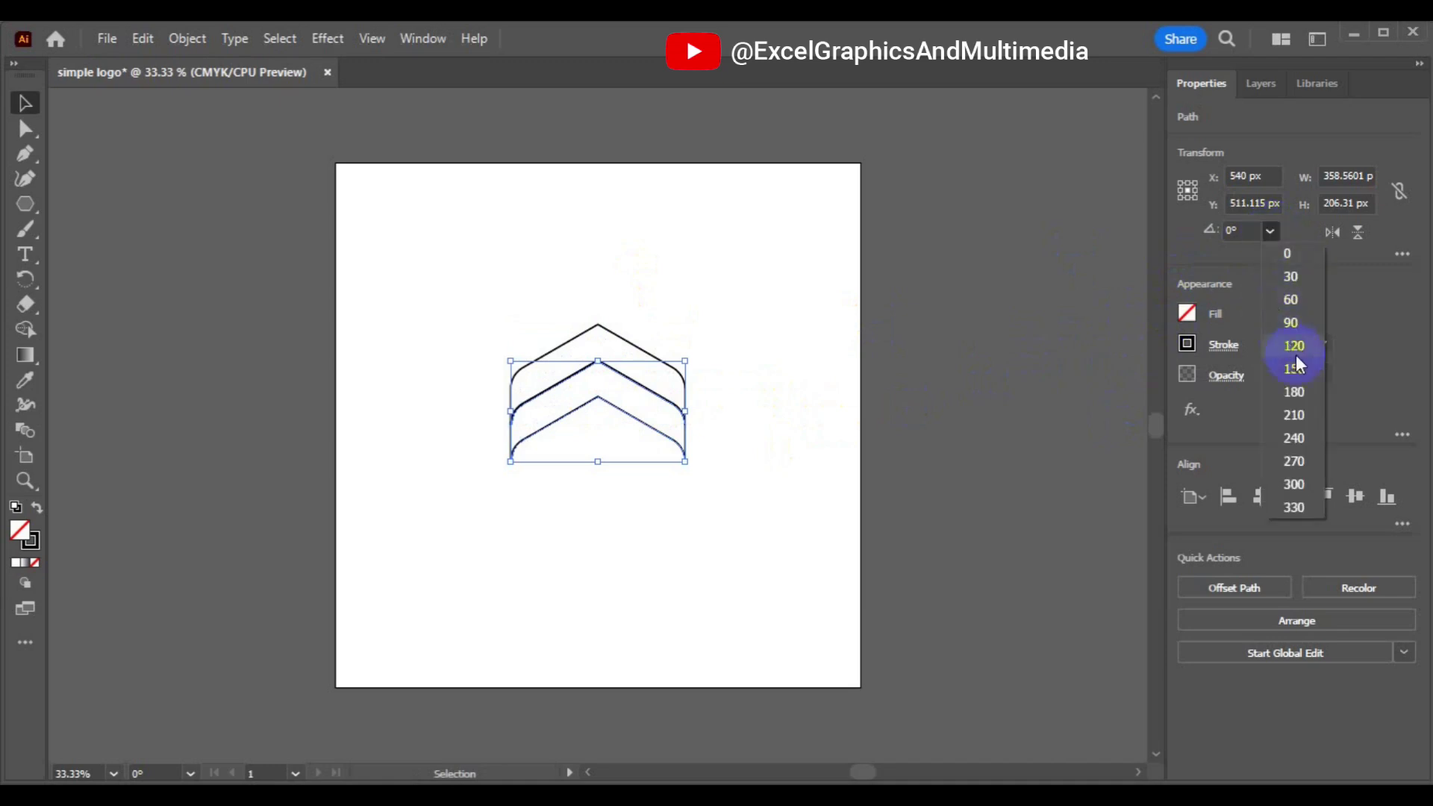
{"action": "left_click", "coordinate": [1304, 391]}
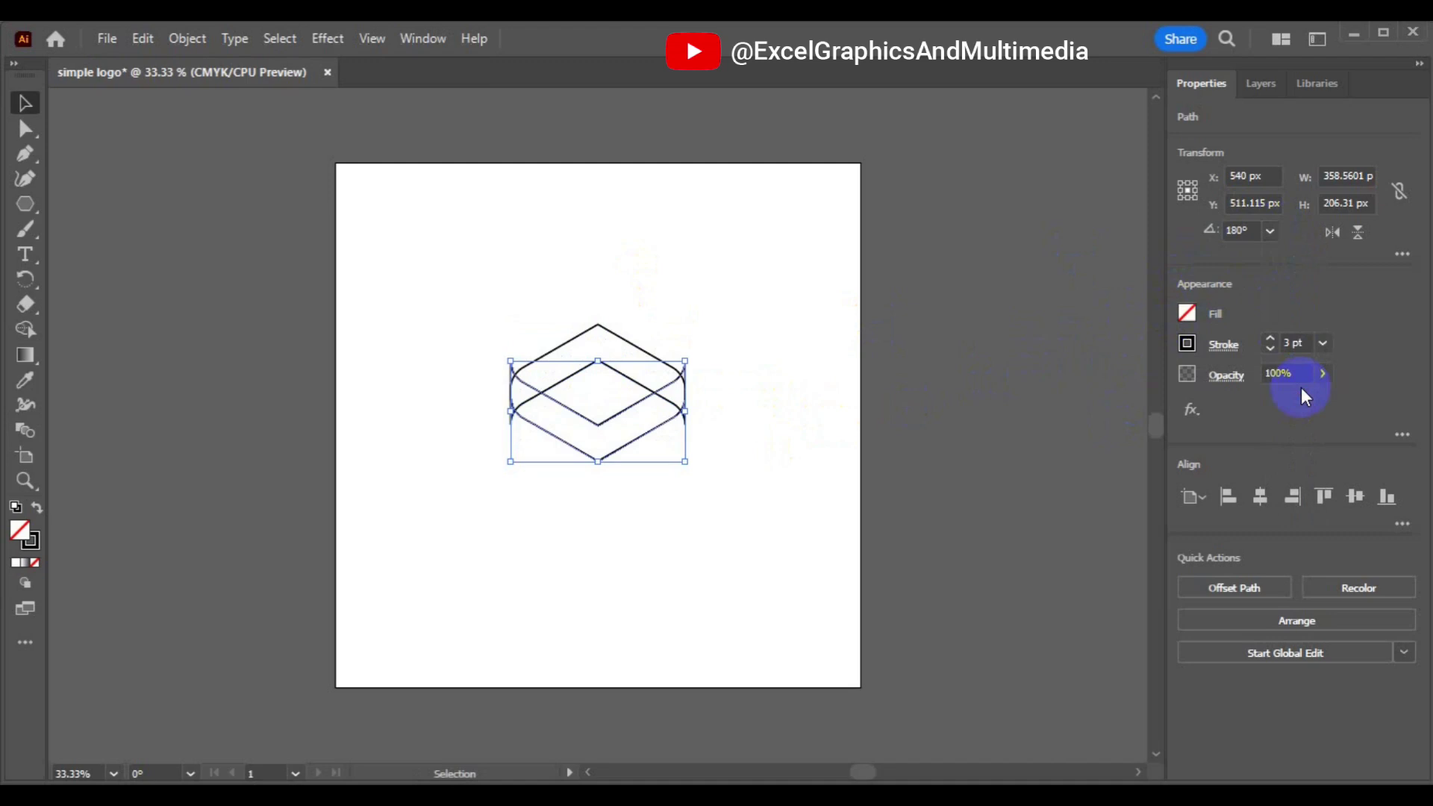
Move the flipped chevron down to overlap the original, then select both chevrons
{"action": "key", "text": "ctrl+equal"}
{"action": "key", "text": "a"}
{"action": "key", "text": "ctrl+equal"}
{"action": "key", "text": "v"}
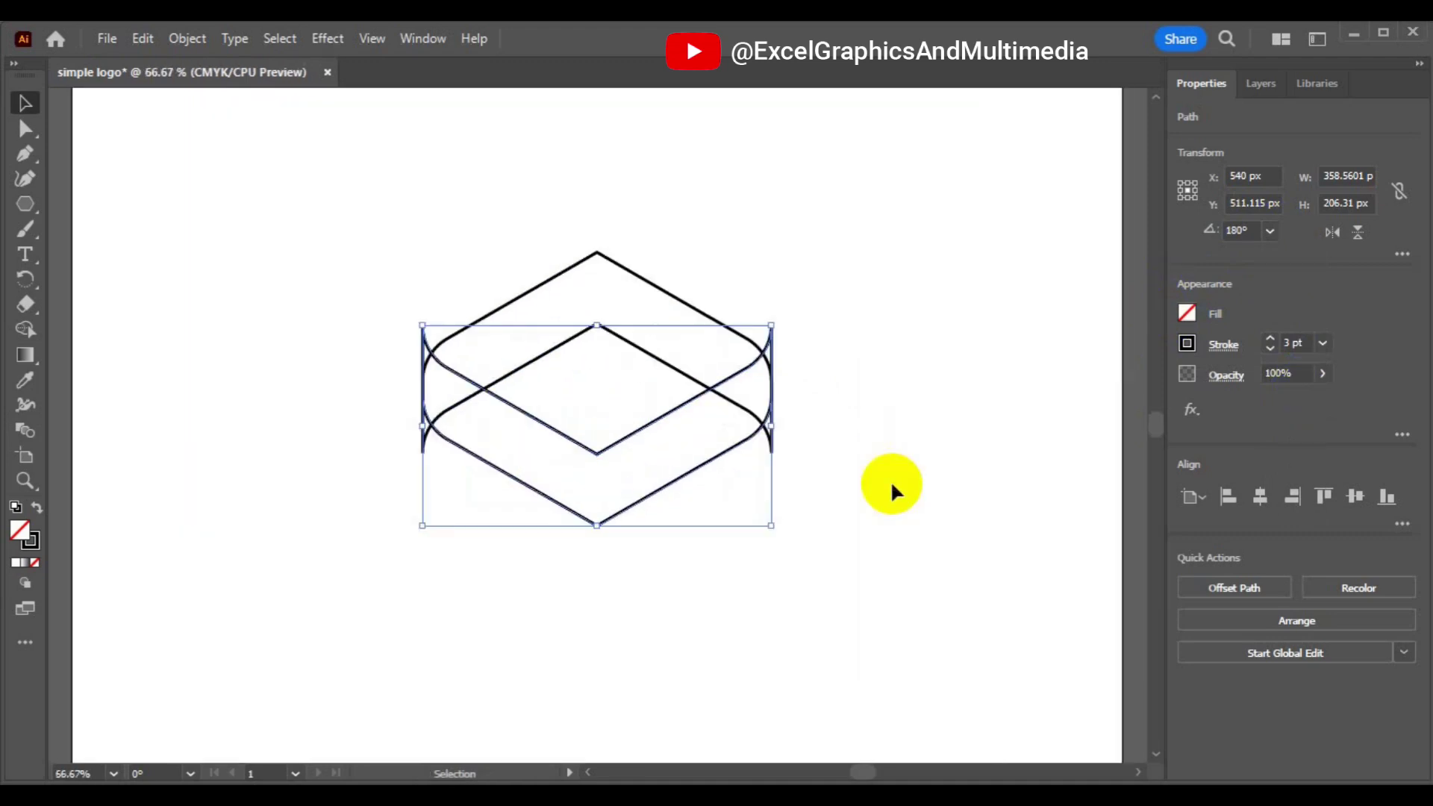
{"action": "left_click_drag", "start_coordinate": [595, 461], "coordinate": [596, 506]}
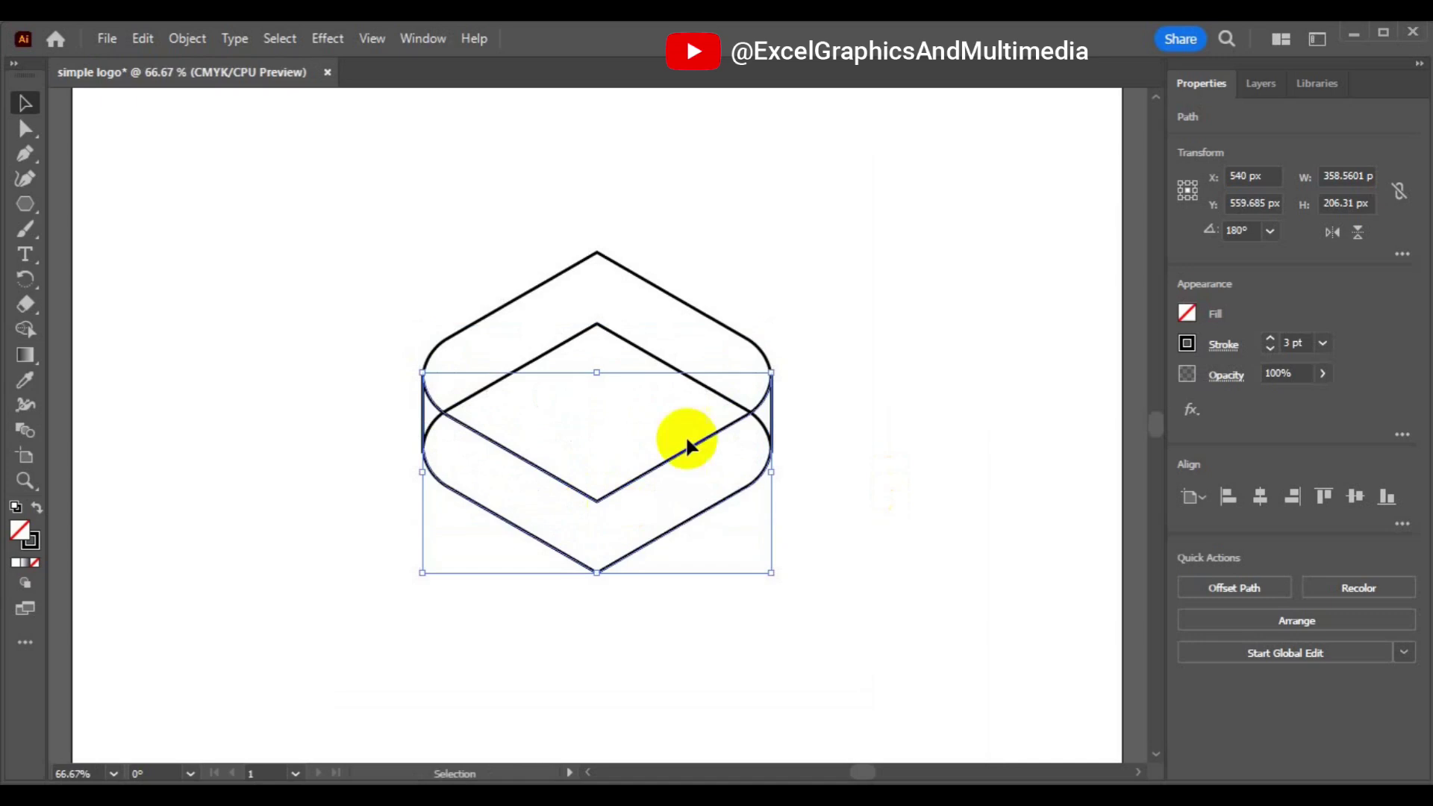
{"action": "left_click", "coordinate": [583, 330], "text": "shift"}
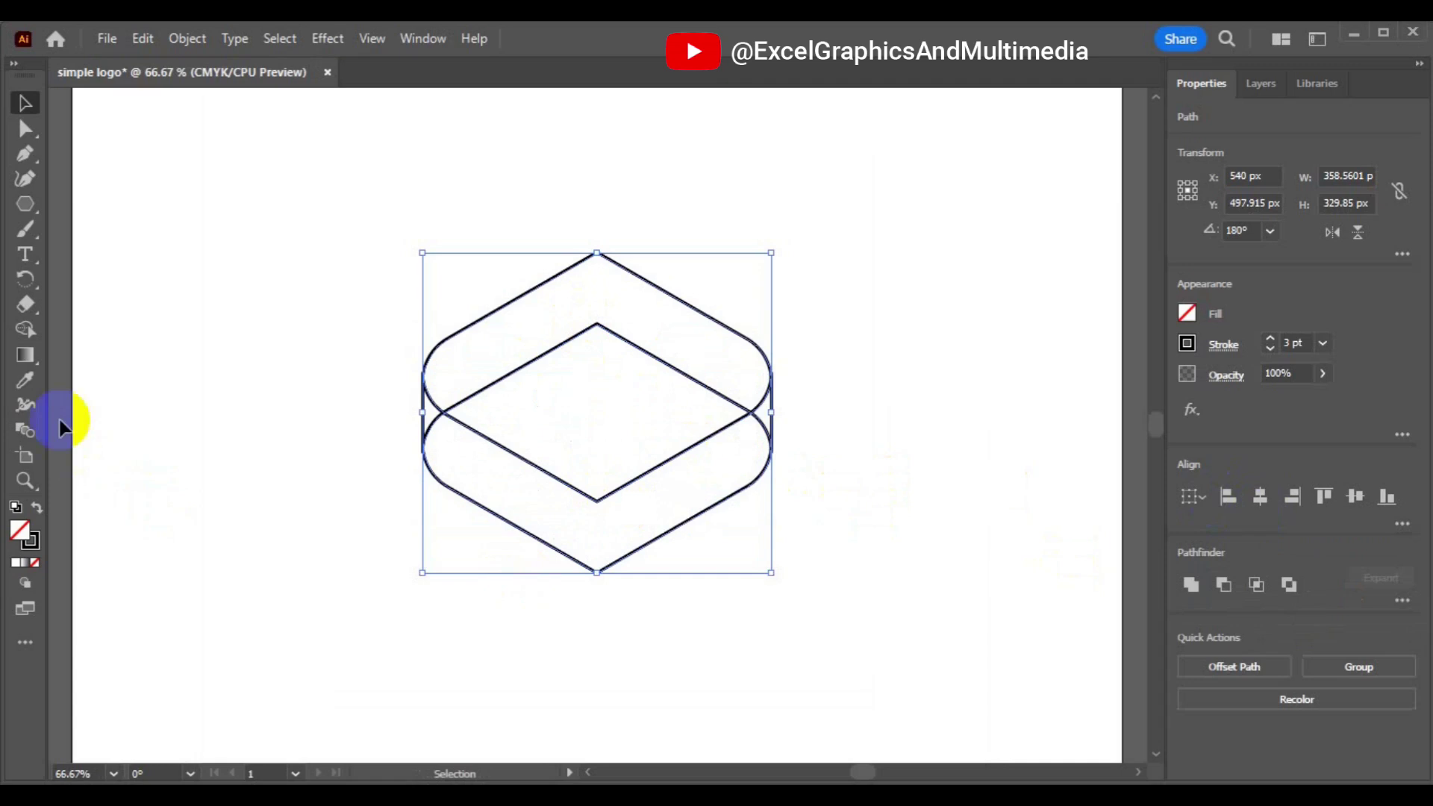
Merge the left and right overlap regions of the two chevrons with Shape Builder
{"action": "left_click", "coordinate": [23, 341]}
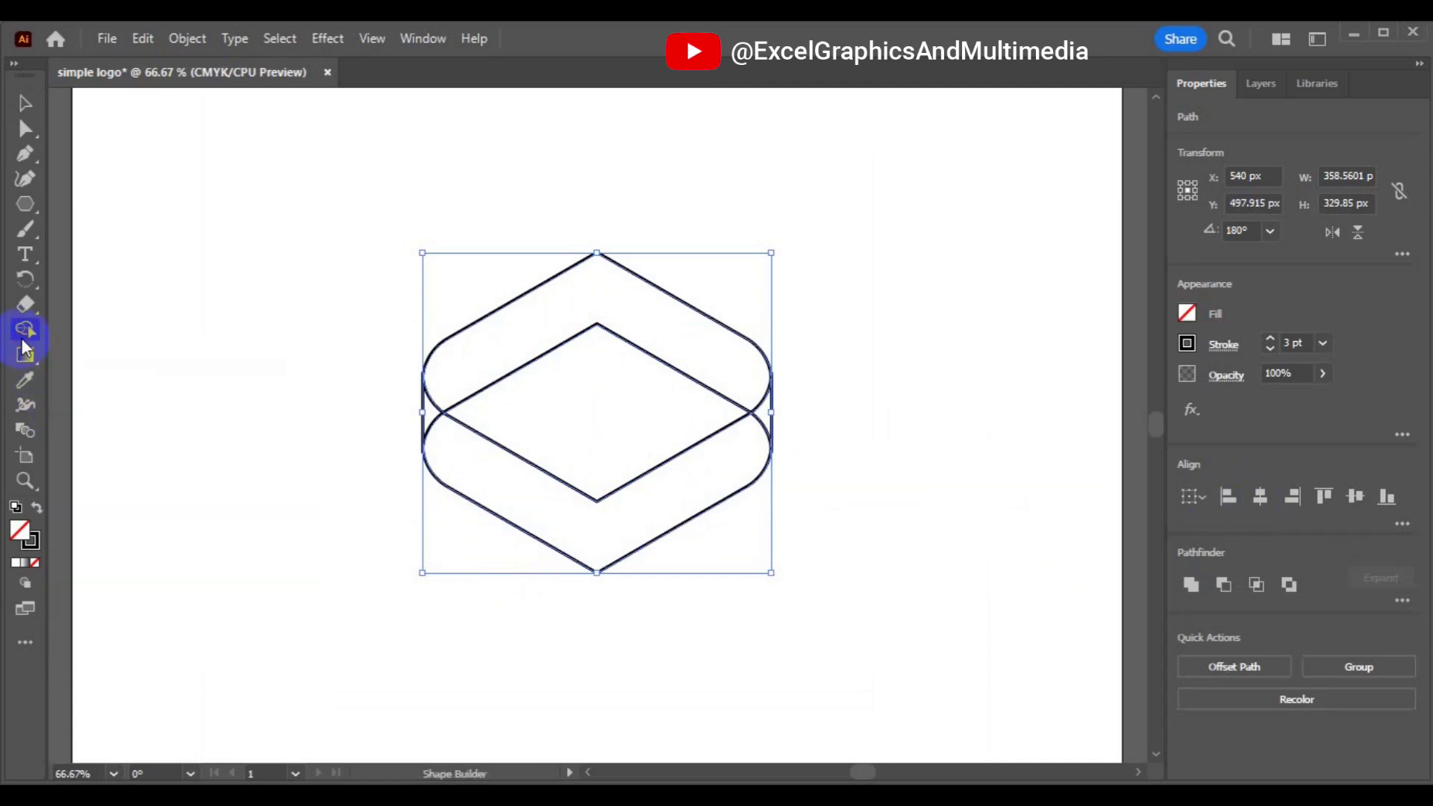
{"action": "left_click", "coordinate": [429, 416]}
{"action": "left_click", "coordinate": [443, 433]}
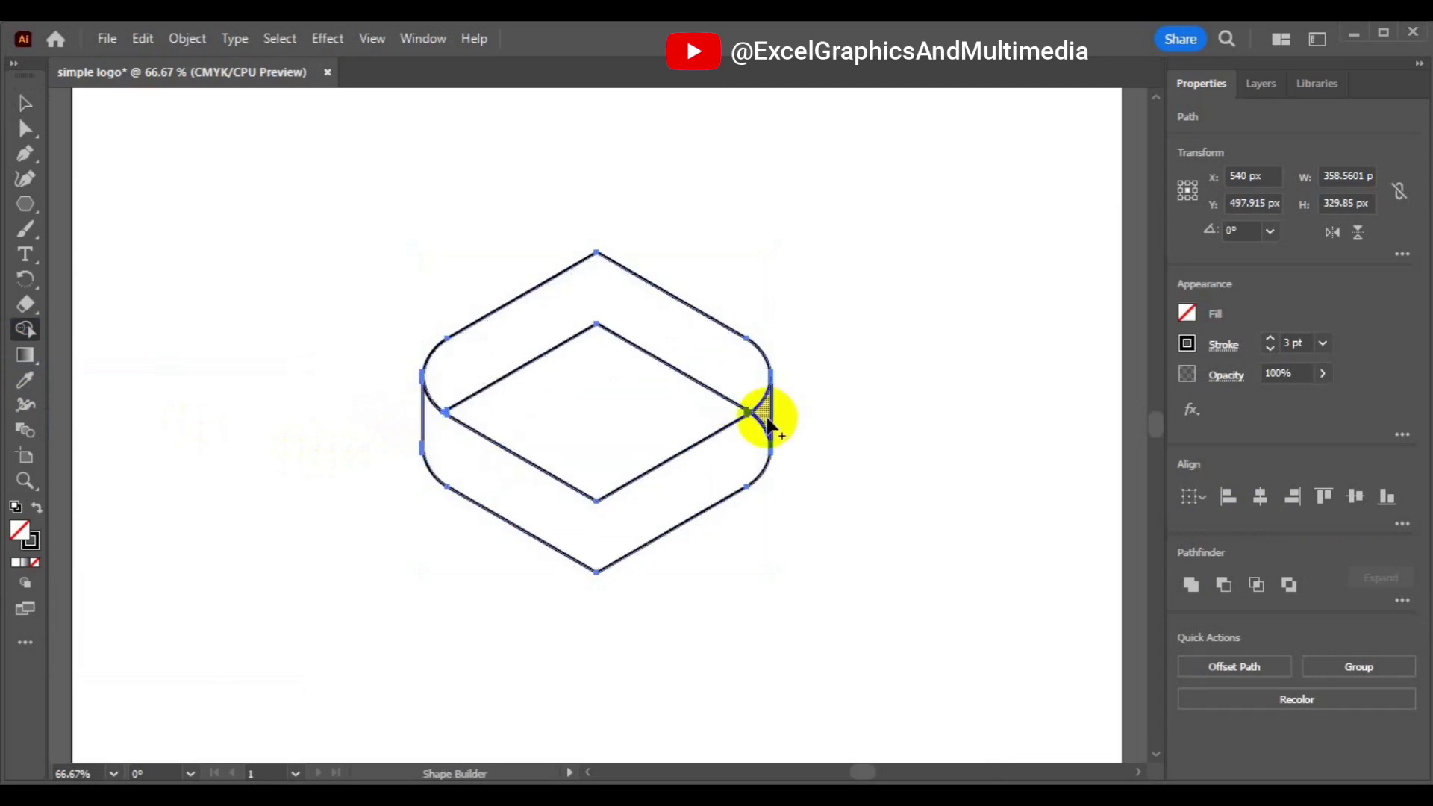
{"action": "left_click", "coordinate": [755, 402]}
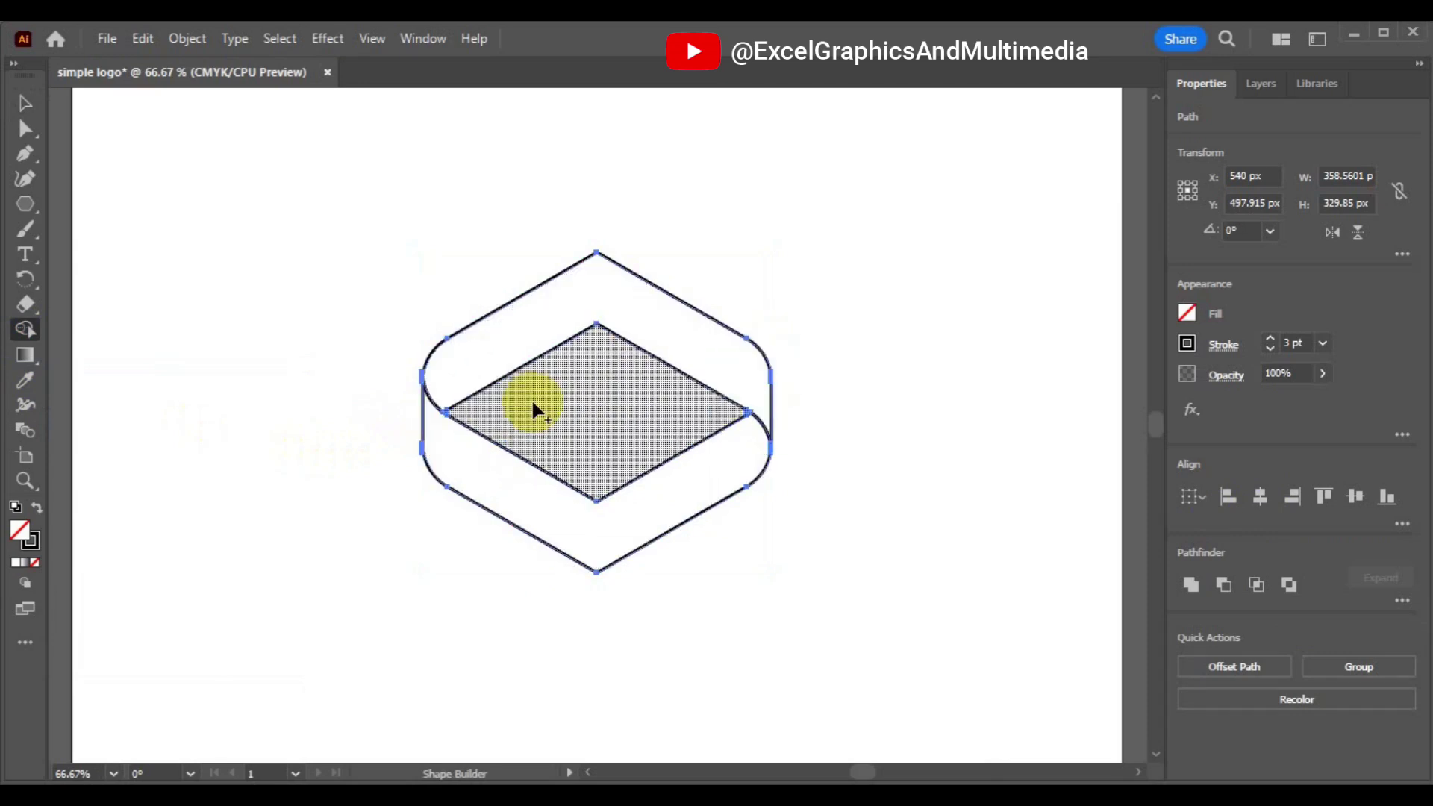
{"action": "left_click", "coordinate": [23, 112]}
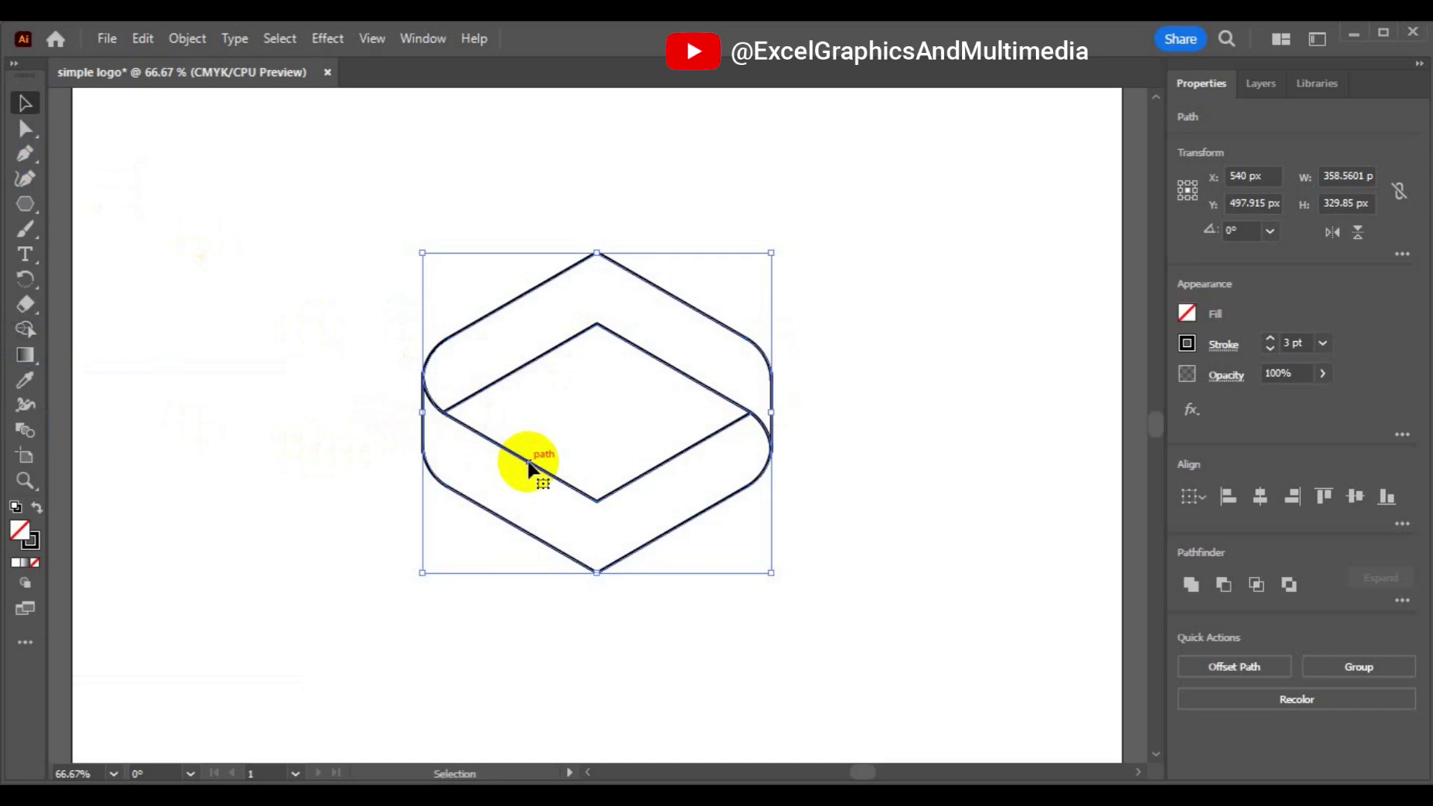
Alt-drag a copy of the band further down and marquee-select both bands
{"action": "left_click_drag", "start_coordinate": [528, 463], "coordinate": [529, 589]}
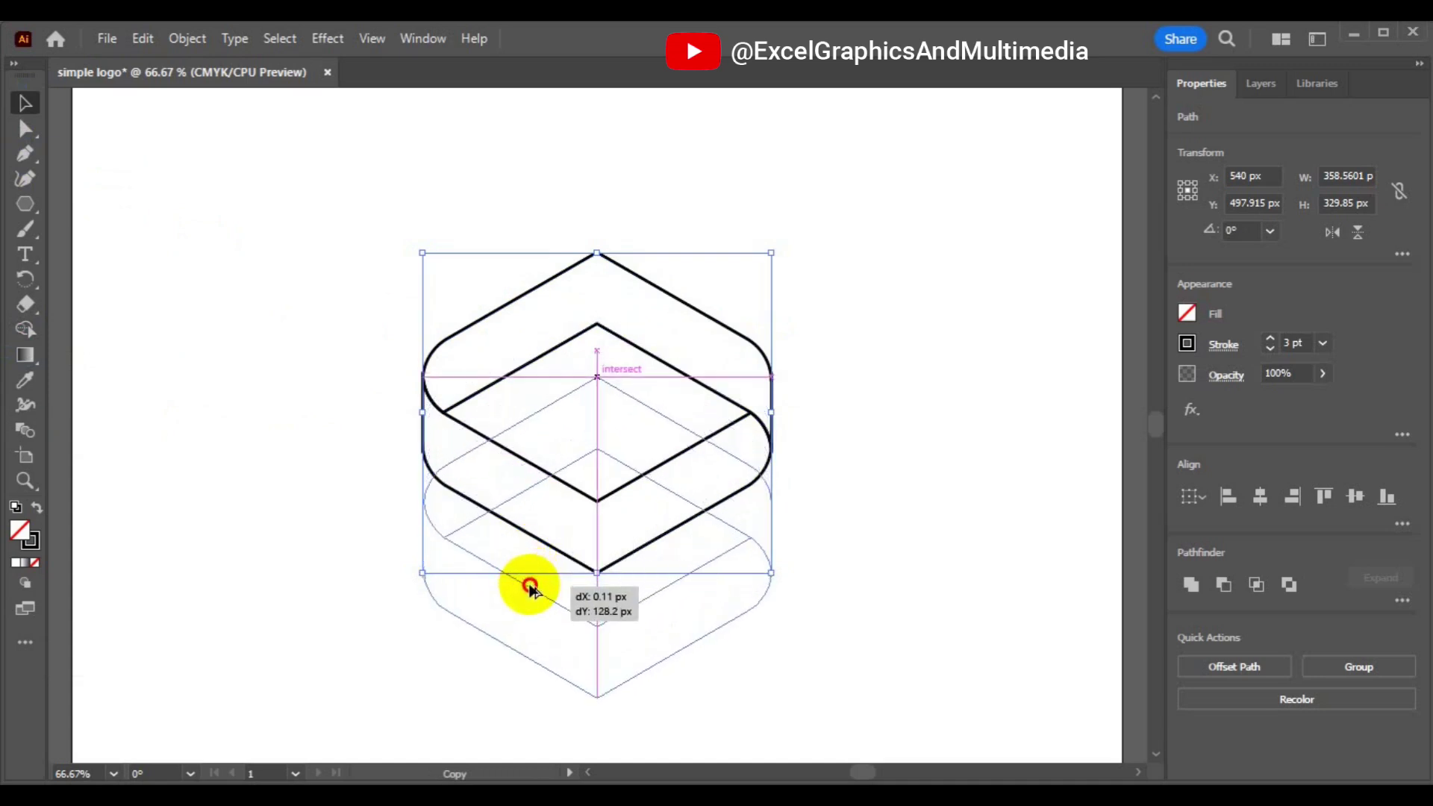
{"action": "left_click_drag", "start_coordinate": [529, 590], "coordinate": [530, 589]}
{"action": "left_click_drag", "start_coordinate": [203, 192], "coordinate": [847, 633]}
Merge the left and right regions across the middle band with Shape Builder, then deselect
{"action": "left_click", "coordinate": [29, 338]}
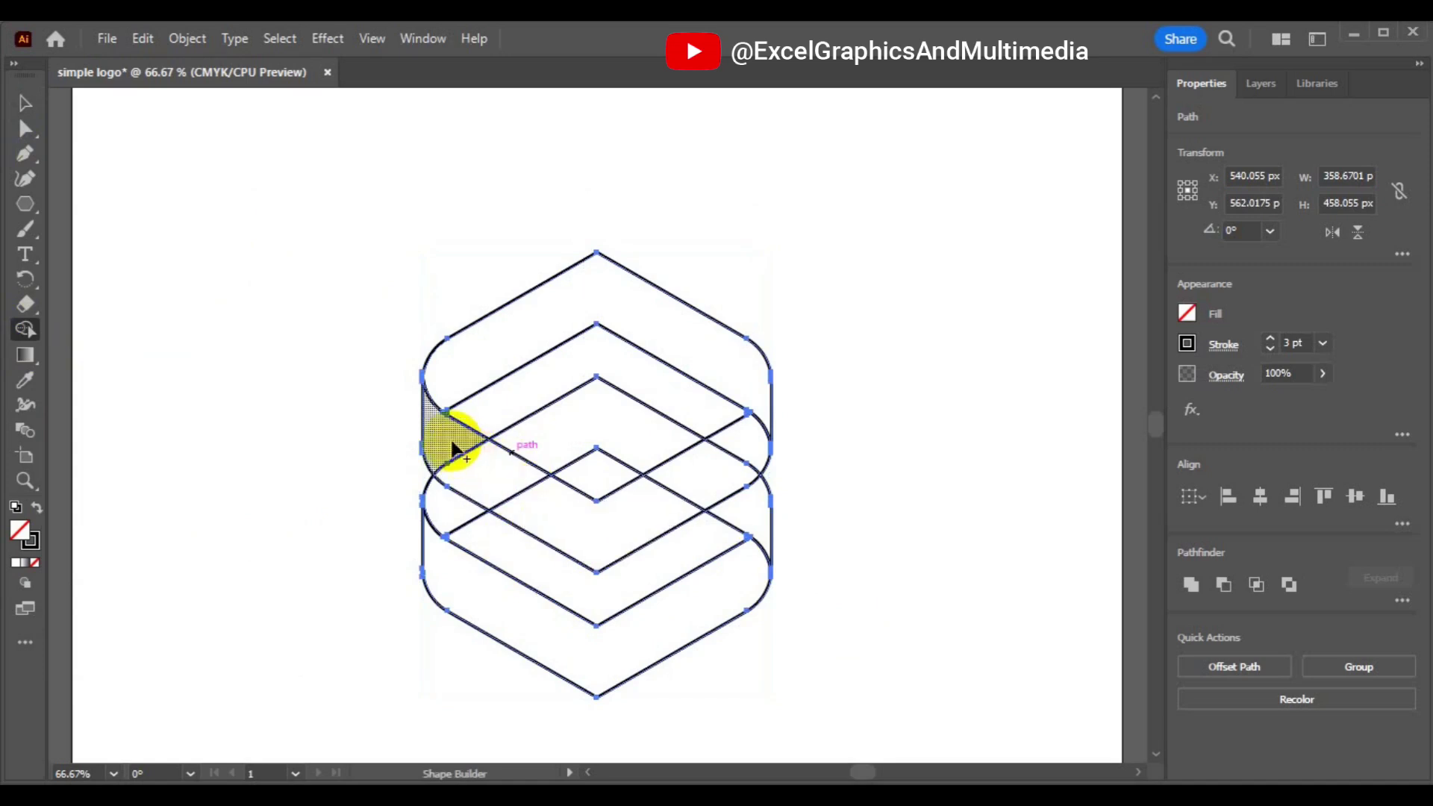
{"action": "left_click_drag", "start_coordinate": [451, 448], "coordinate": [531, 499]}
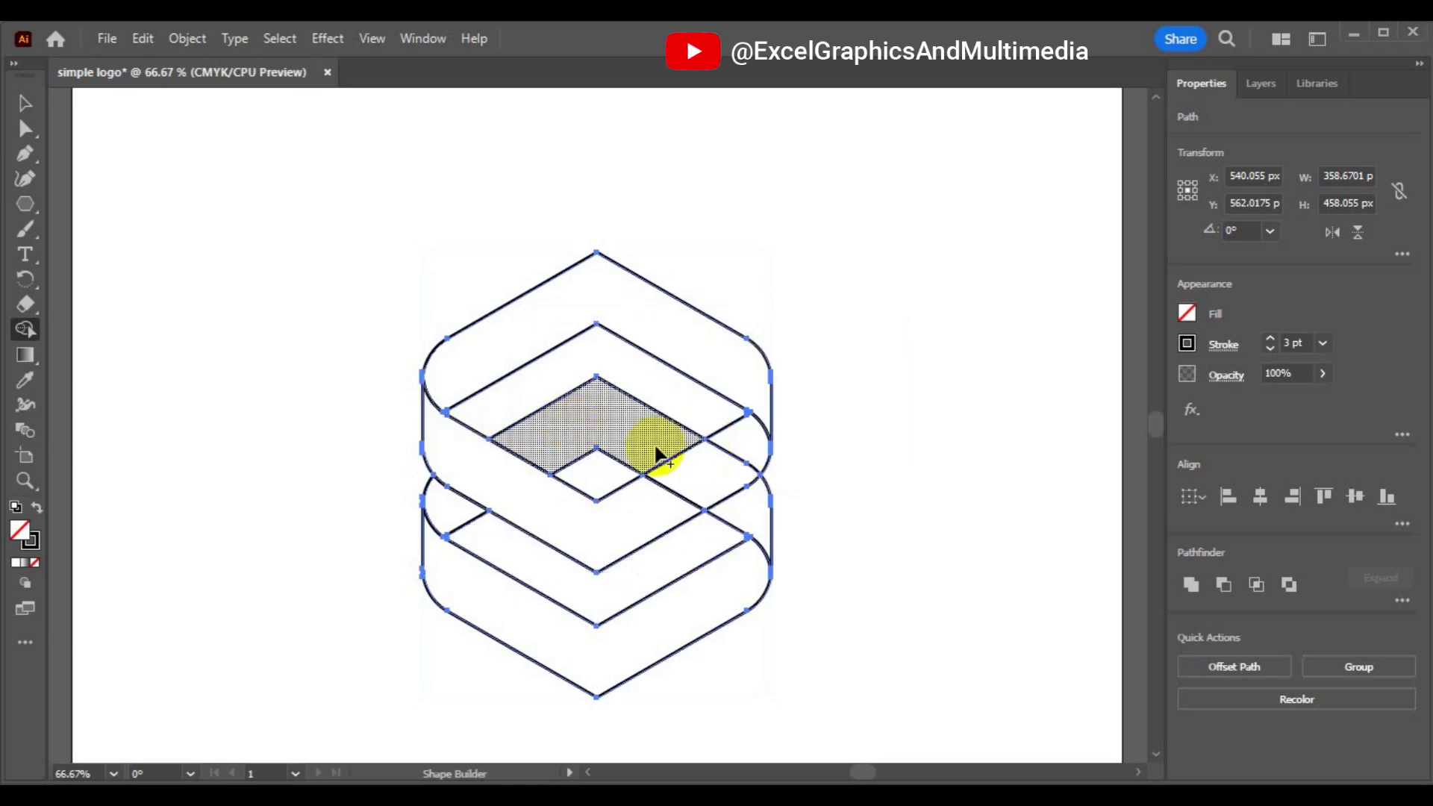
{"action": "left_click_drag", "start_coordinate": [765, 520], "coordinate": [640, 439]}
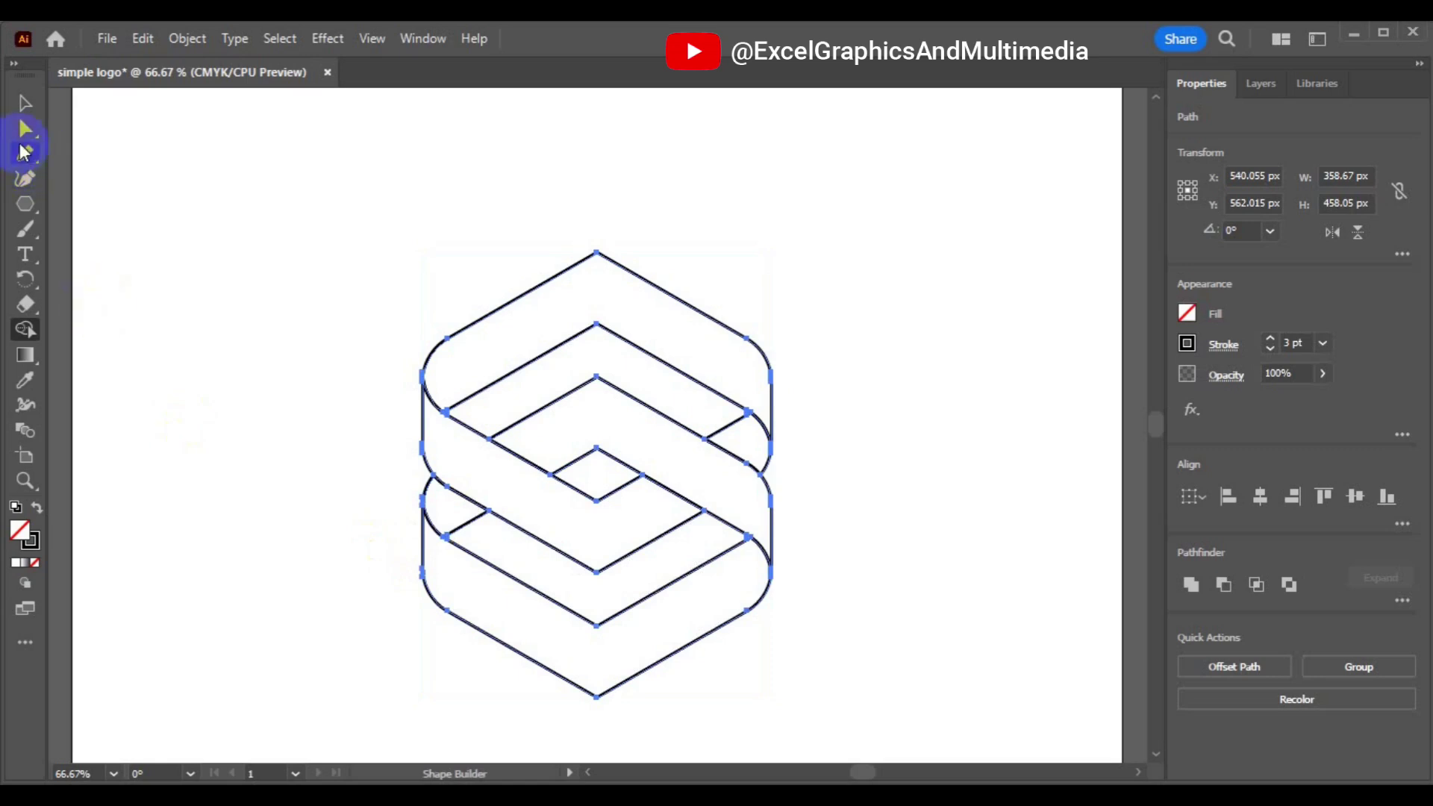
{"action": "left_click", "coordinate": [25, 104]}
{"action": "left_click", "coordinate": [281, 400]}
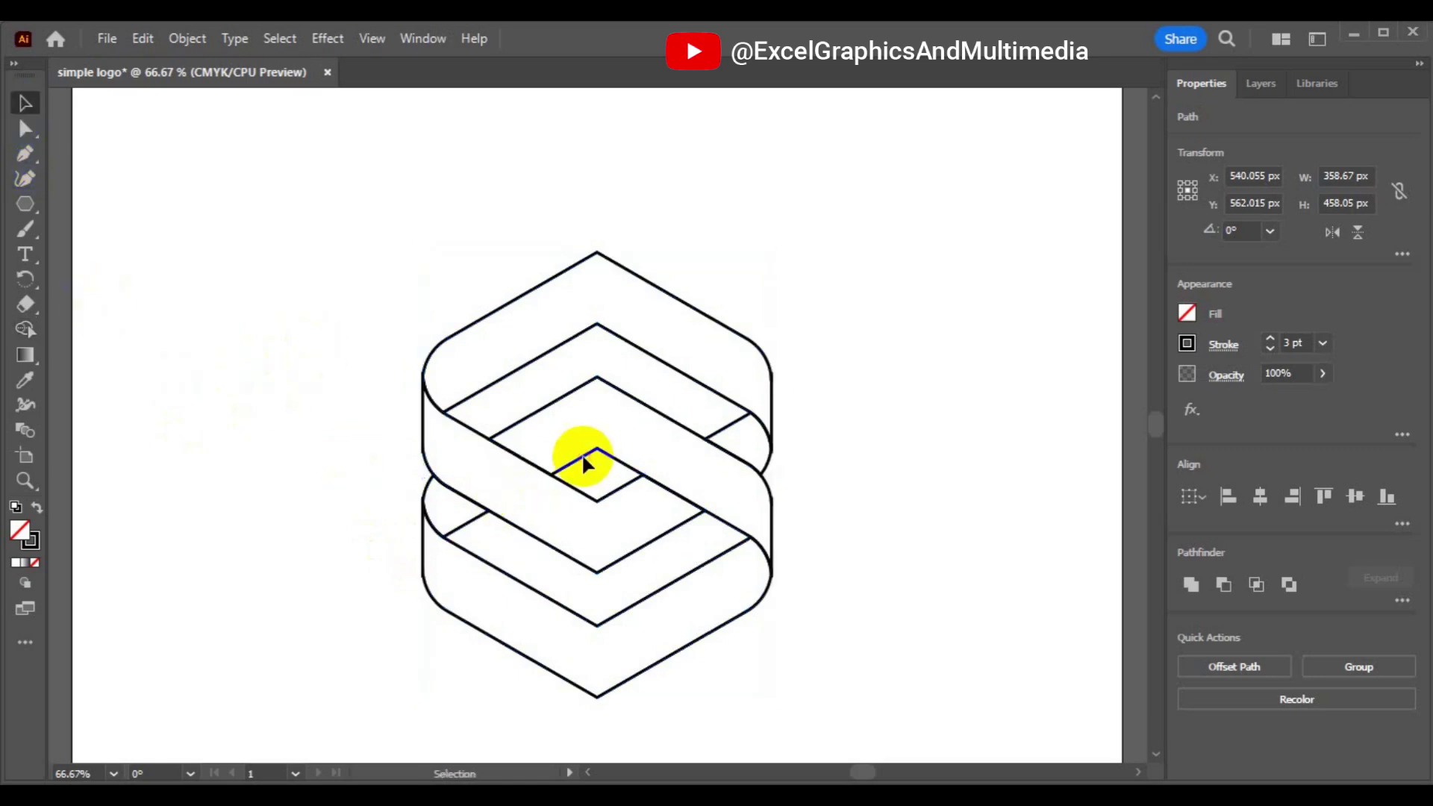
Fill the inner upper band of the S with grey and set its stroke to None
{"action": "left_click", "coordinate": [584, 464]}
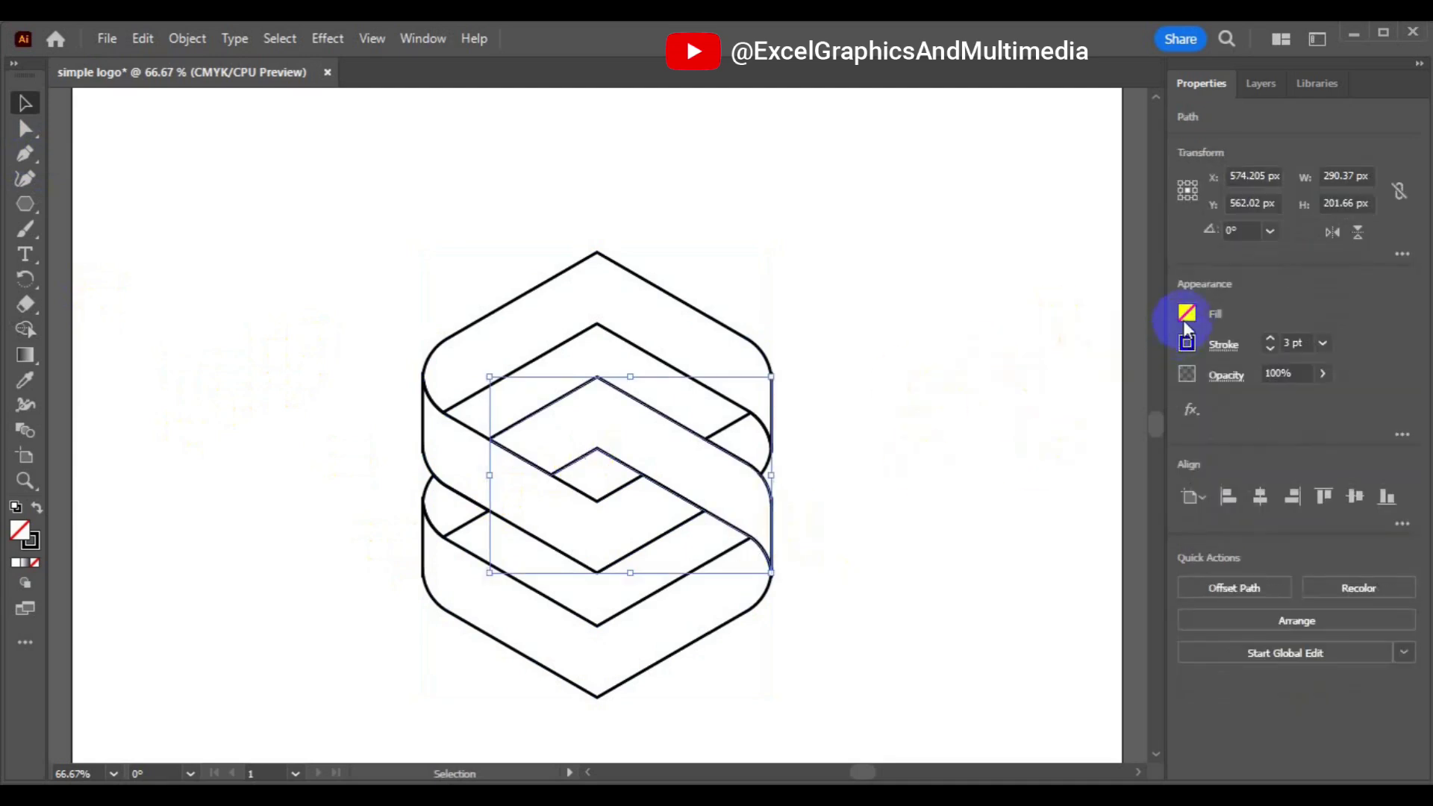
{"action": "left_click", "coordinate": [1186, 314]}
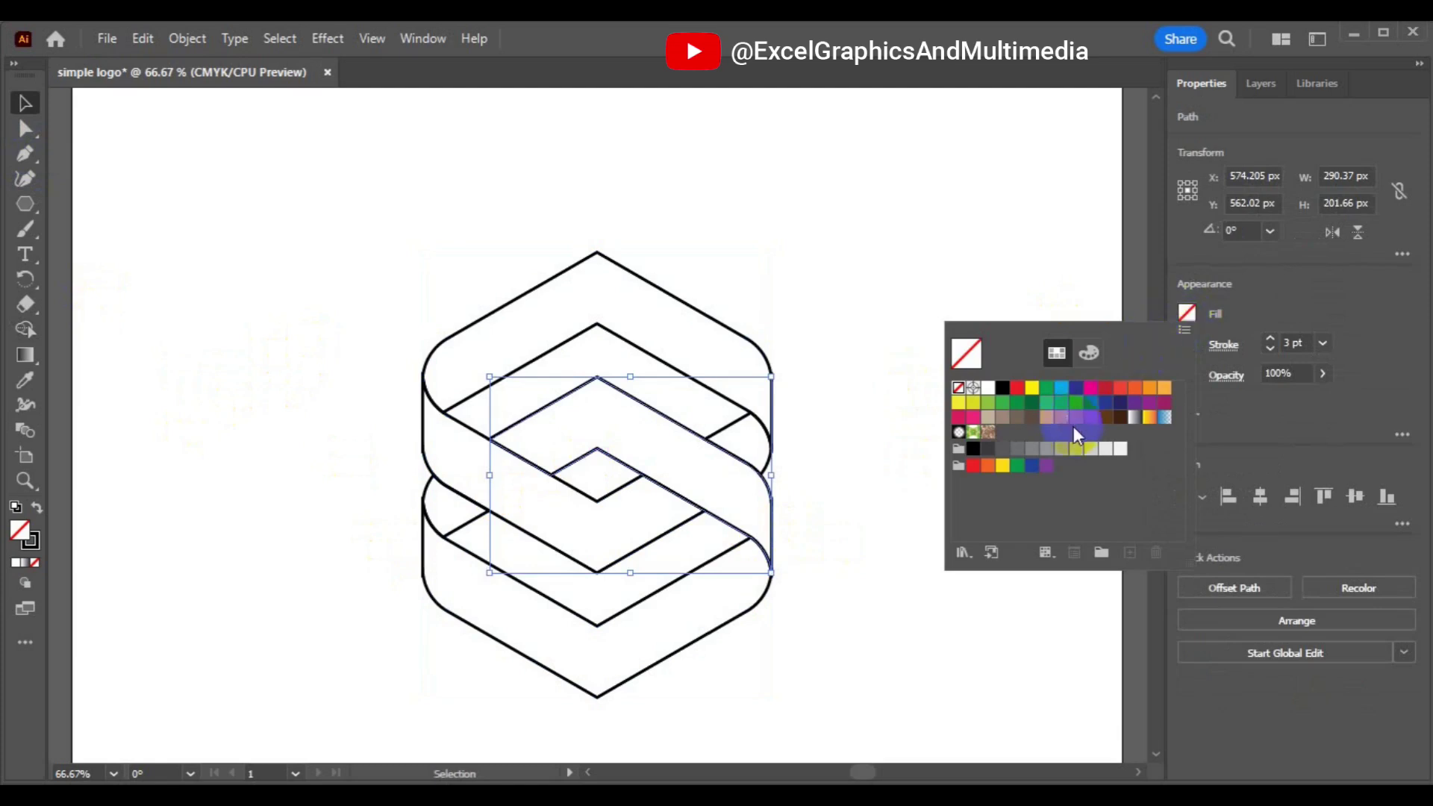
{"action": "left_click", "coordinate": [1077, 451]}
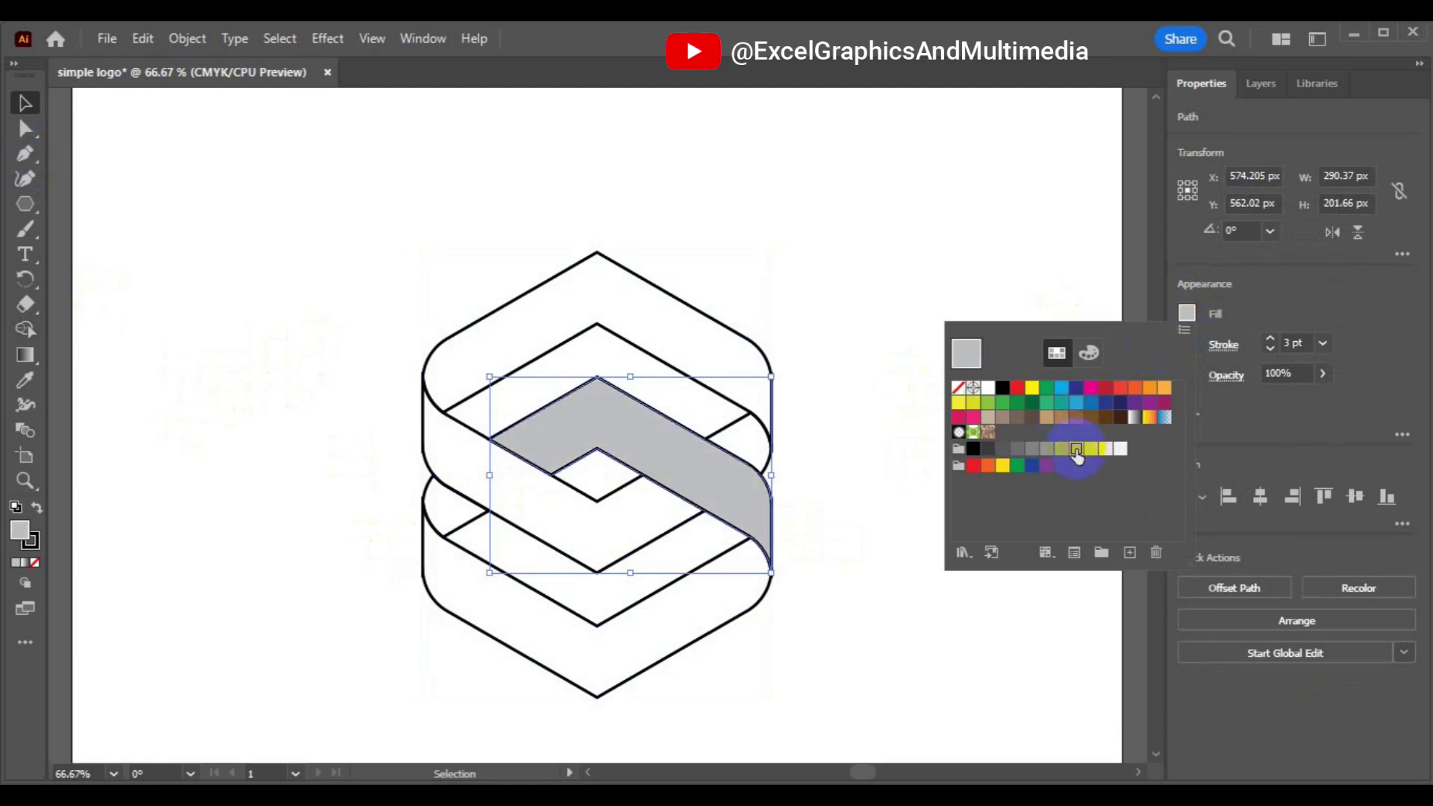
{"action": "left_click", "coordinate": [1247, 314]}
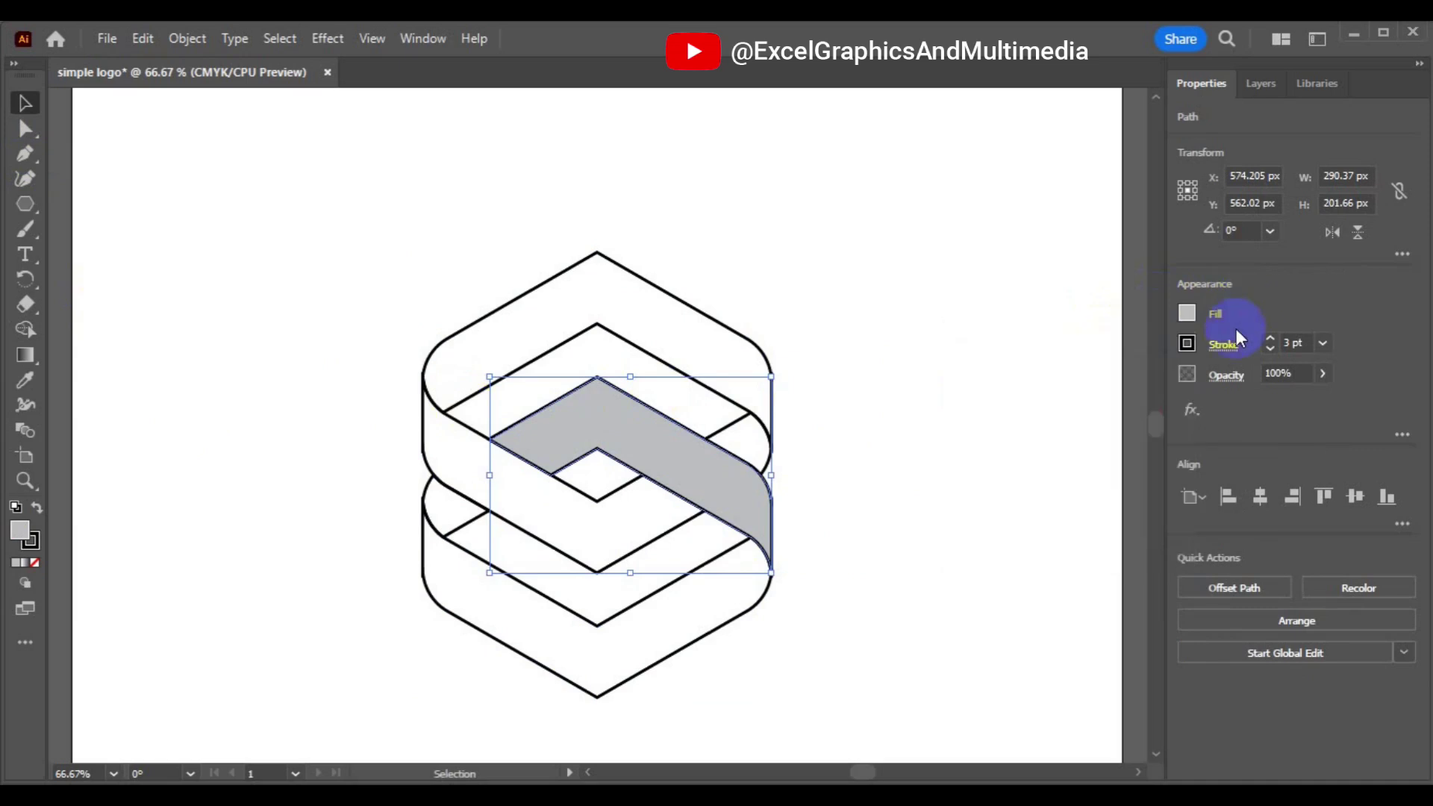
{"action": "left_click", "coordinate": [1189, 347]}
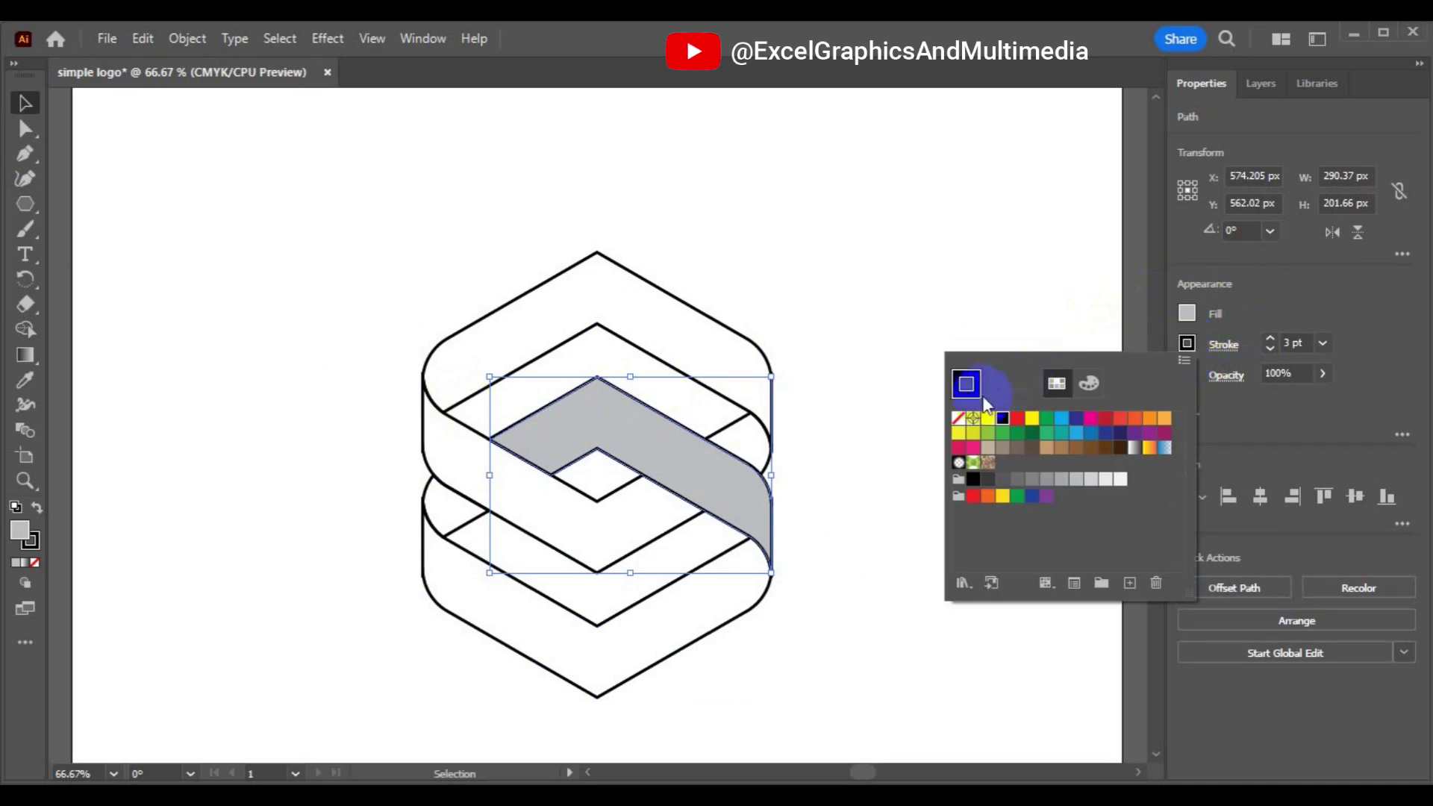
{"action": "left_click", "coordinate": [959, 419]}
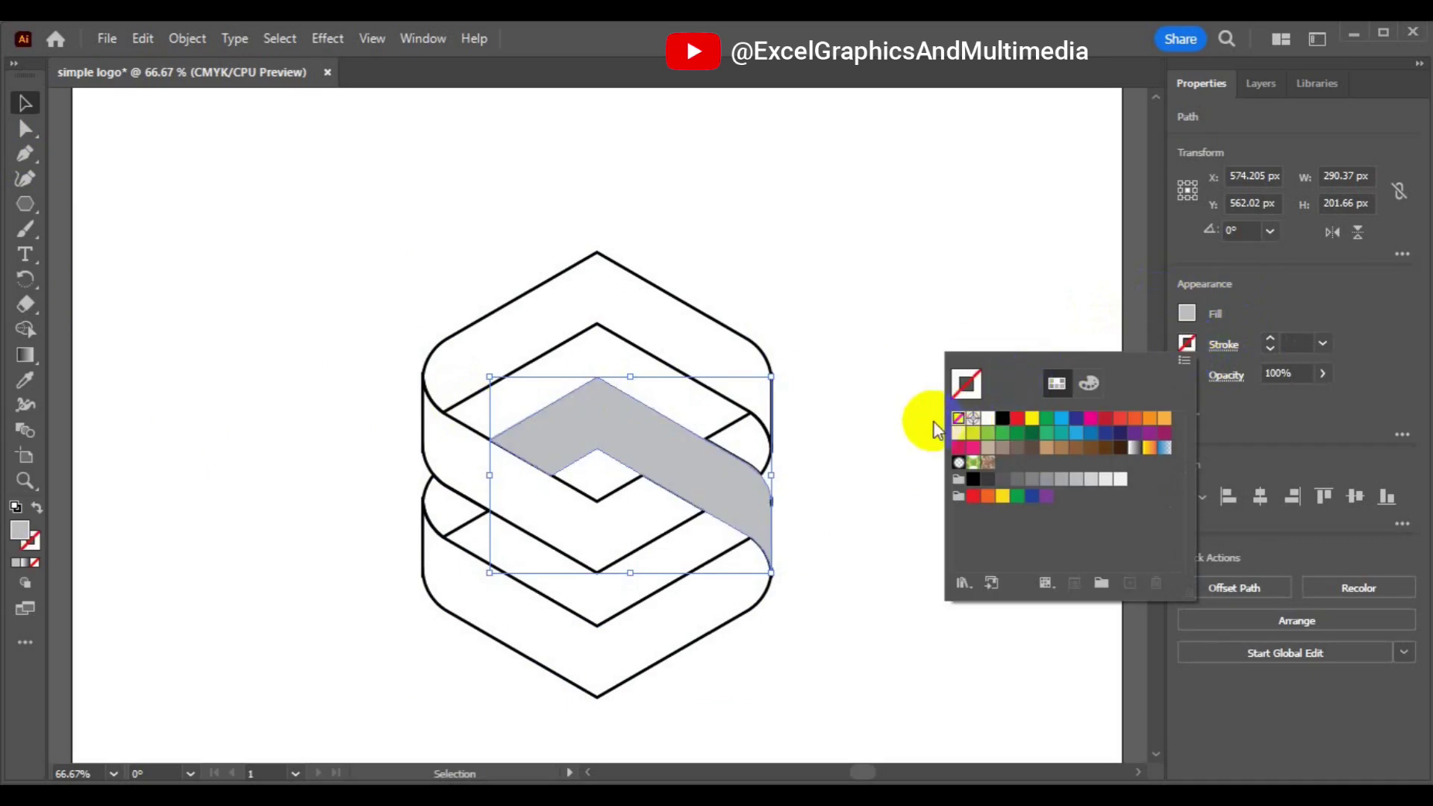
{"action": "left_click", "coordinate": [888, 396]}
{"action": "left_click", "coordinate": [806, 484]}
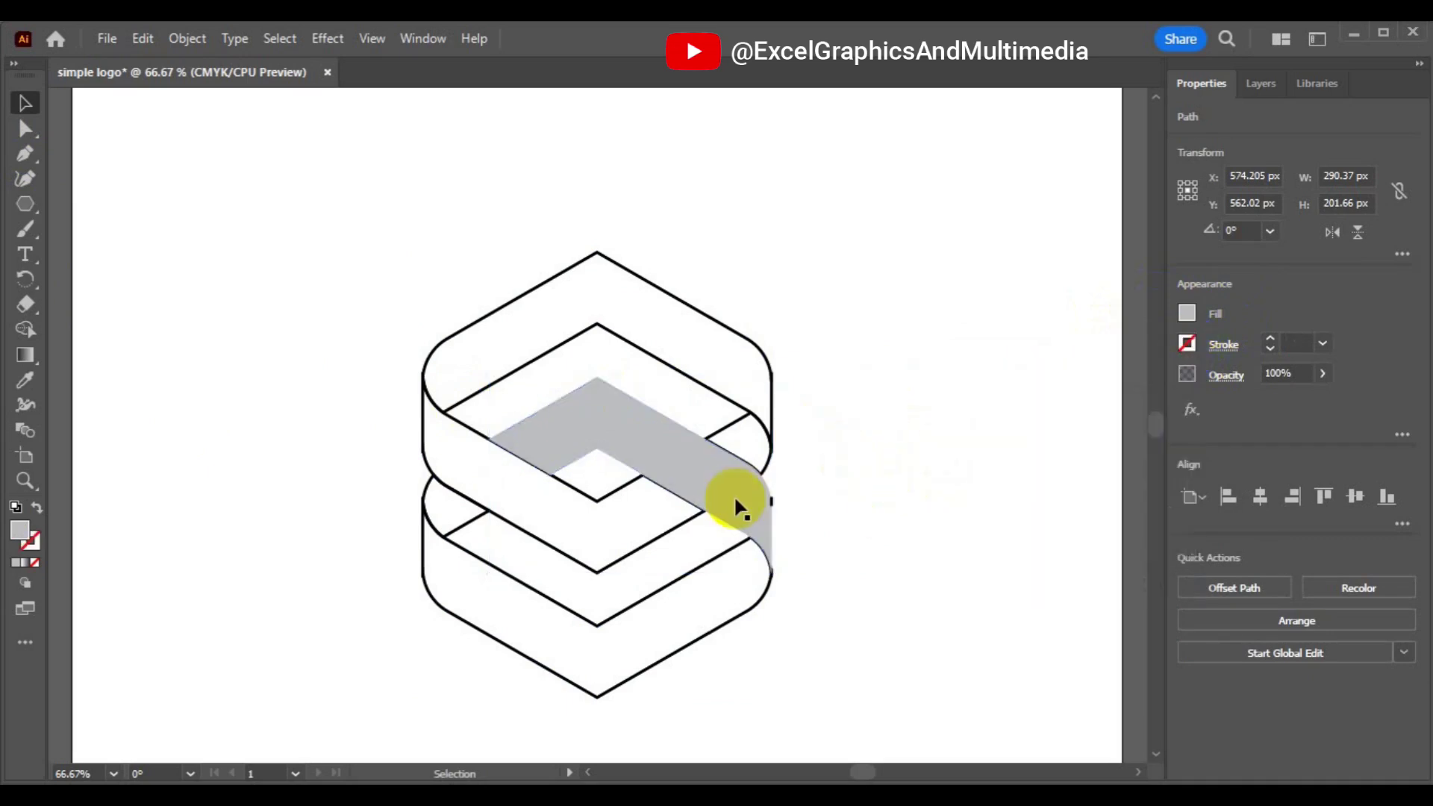
{"action": "left_click", "coordinate": [674, 585]}
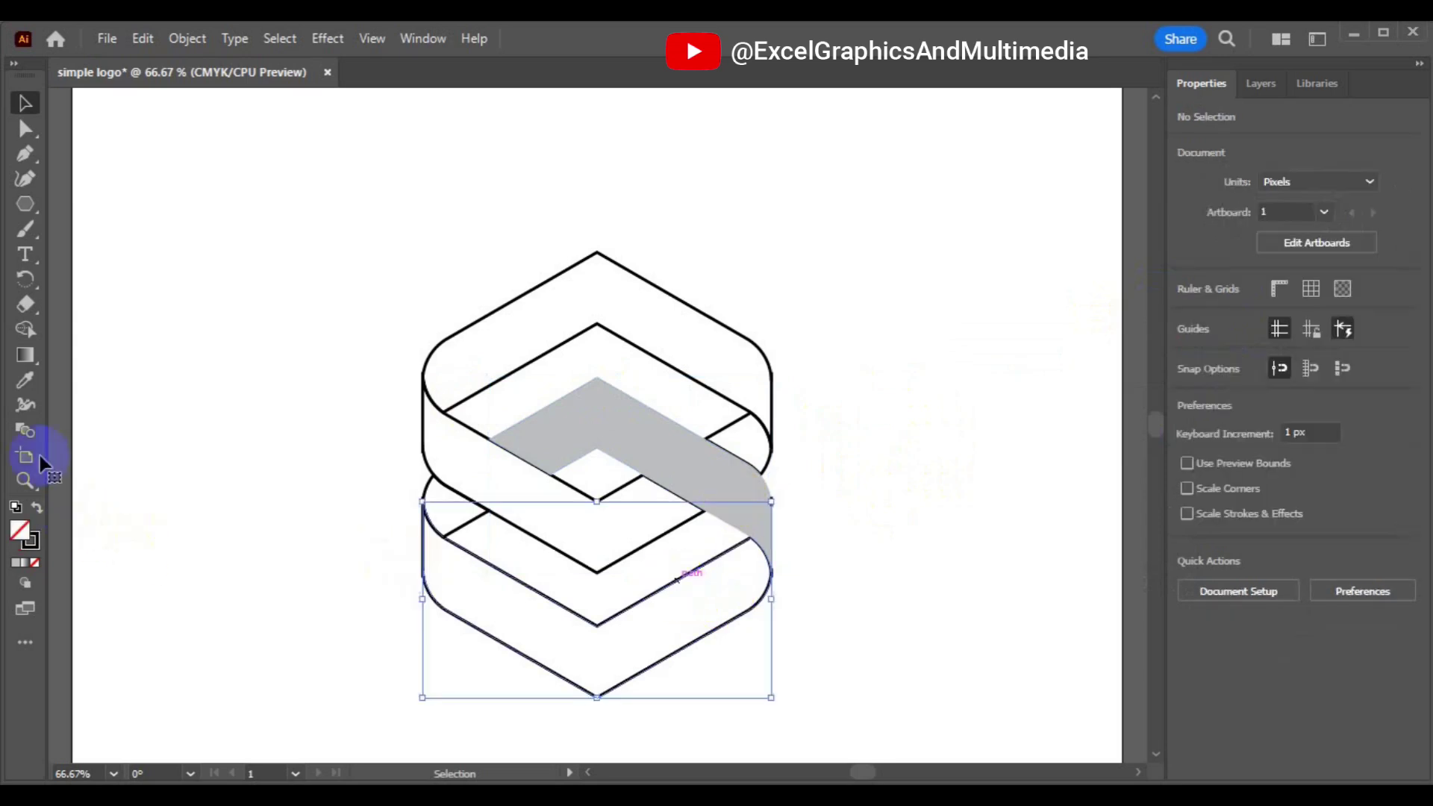
Eyedrop the grey fill from the band onto the selected lower ring
{"action": "left_click", "coordinate": [26, 385]}
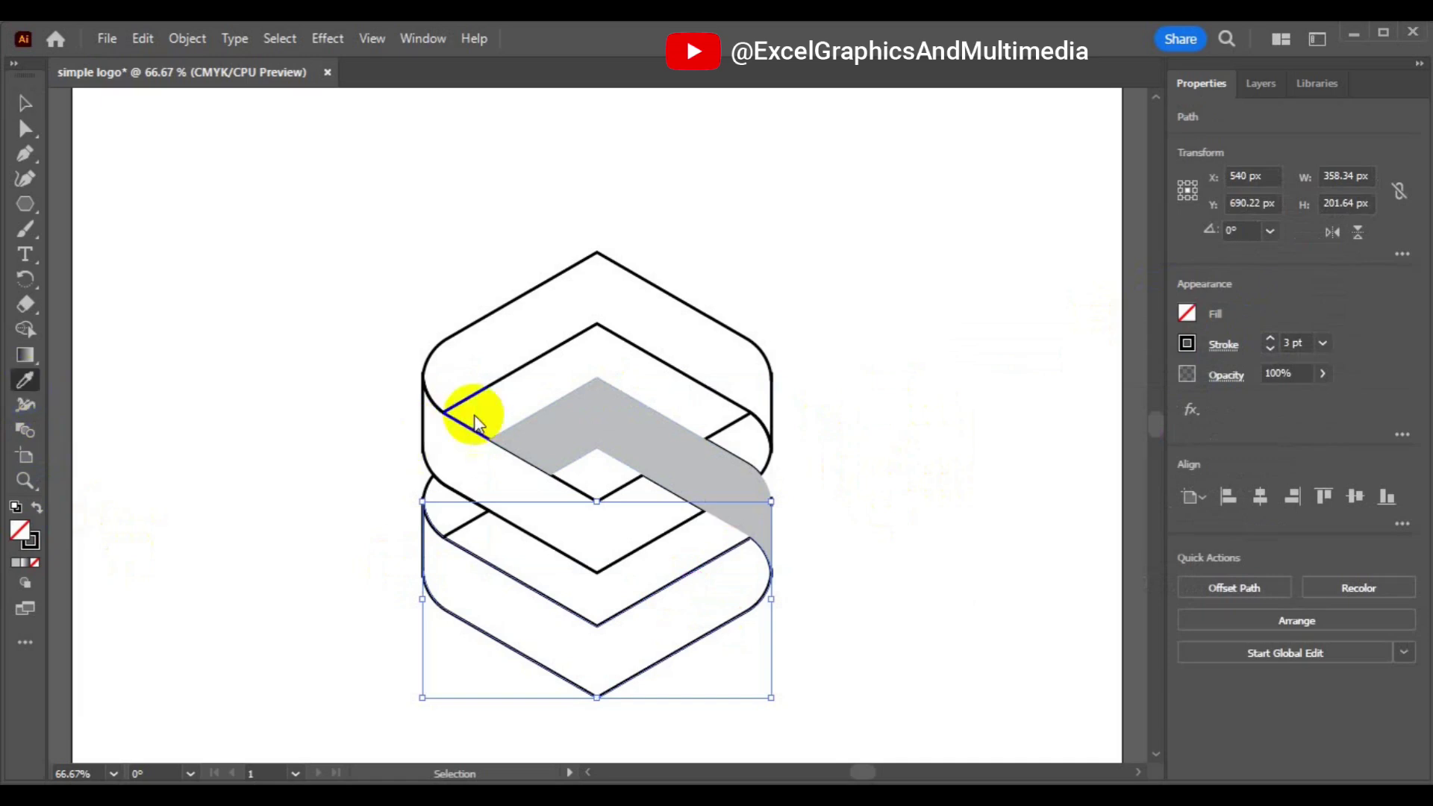
{"action": "left_click", "coordinate": [572, 397]}
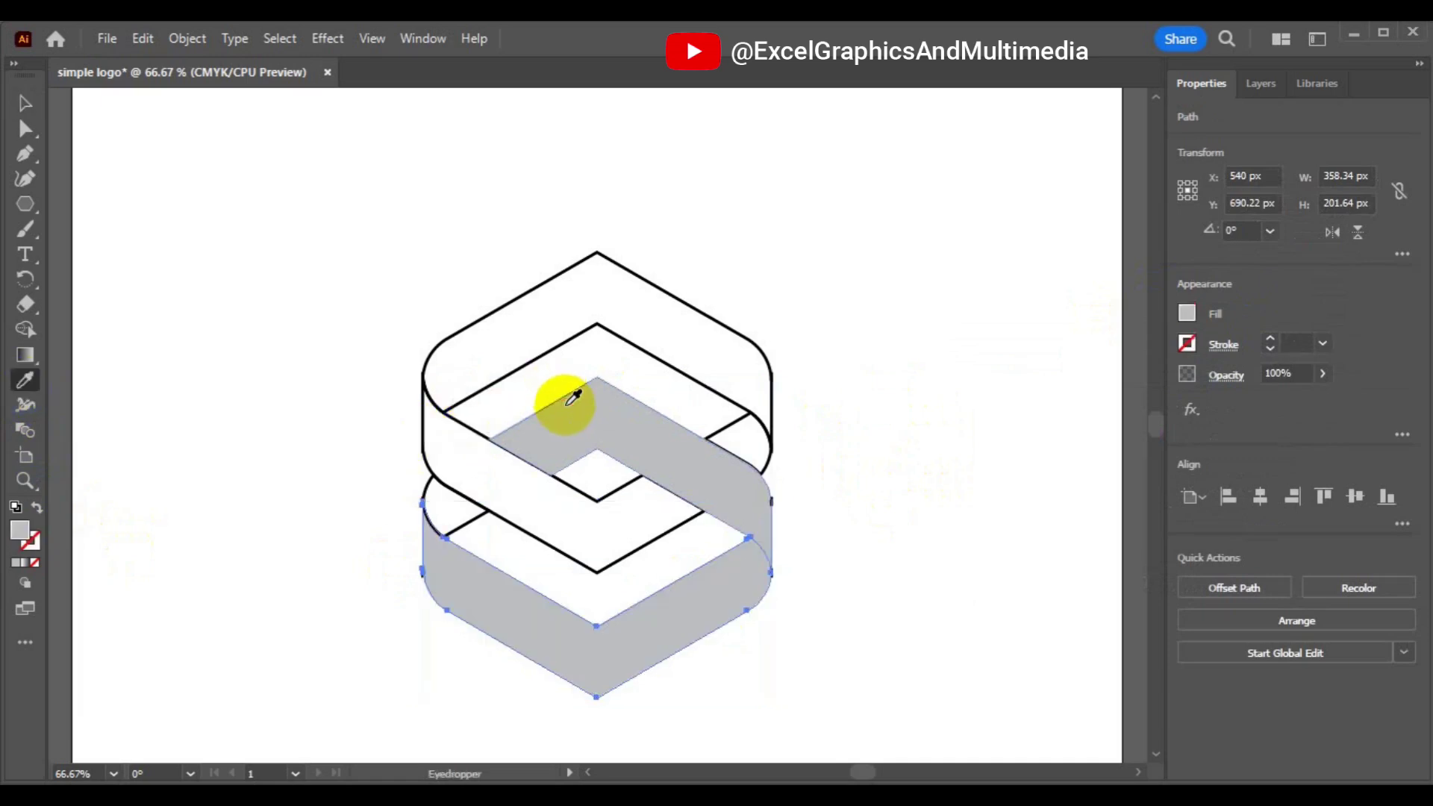
{"action": "left_click", "coordinate": [28, 104]}
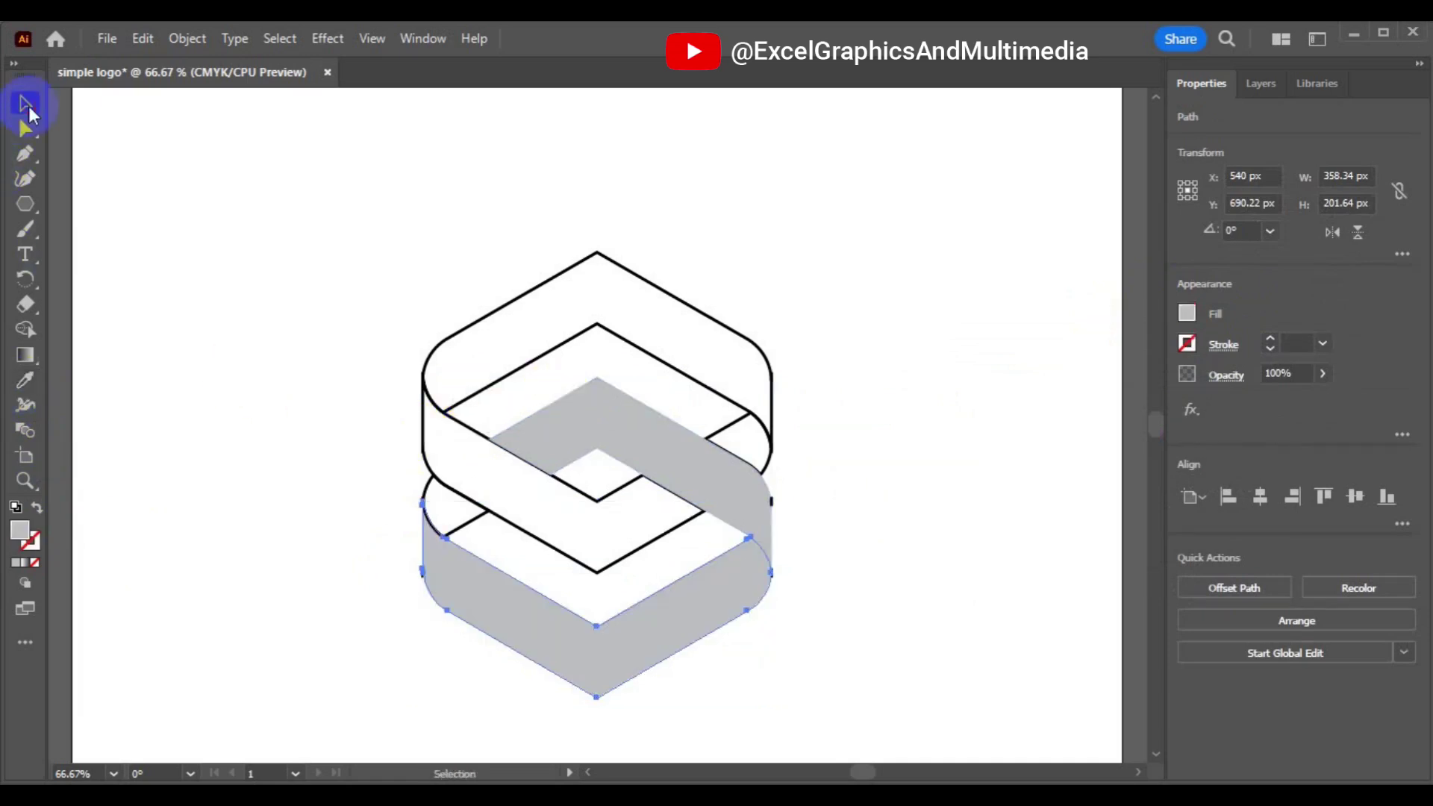
{"action": "left_click", "coordinate": [265, 358]}
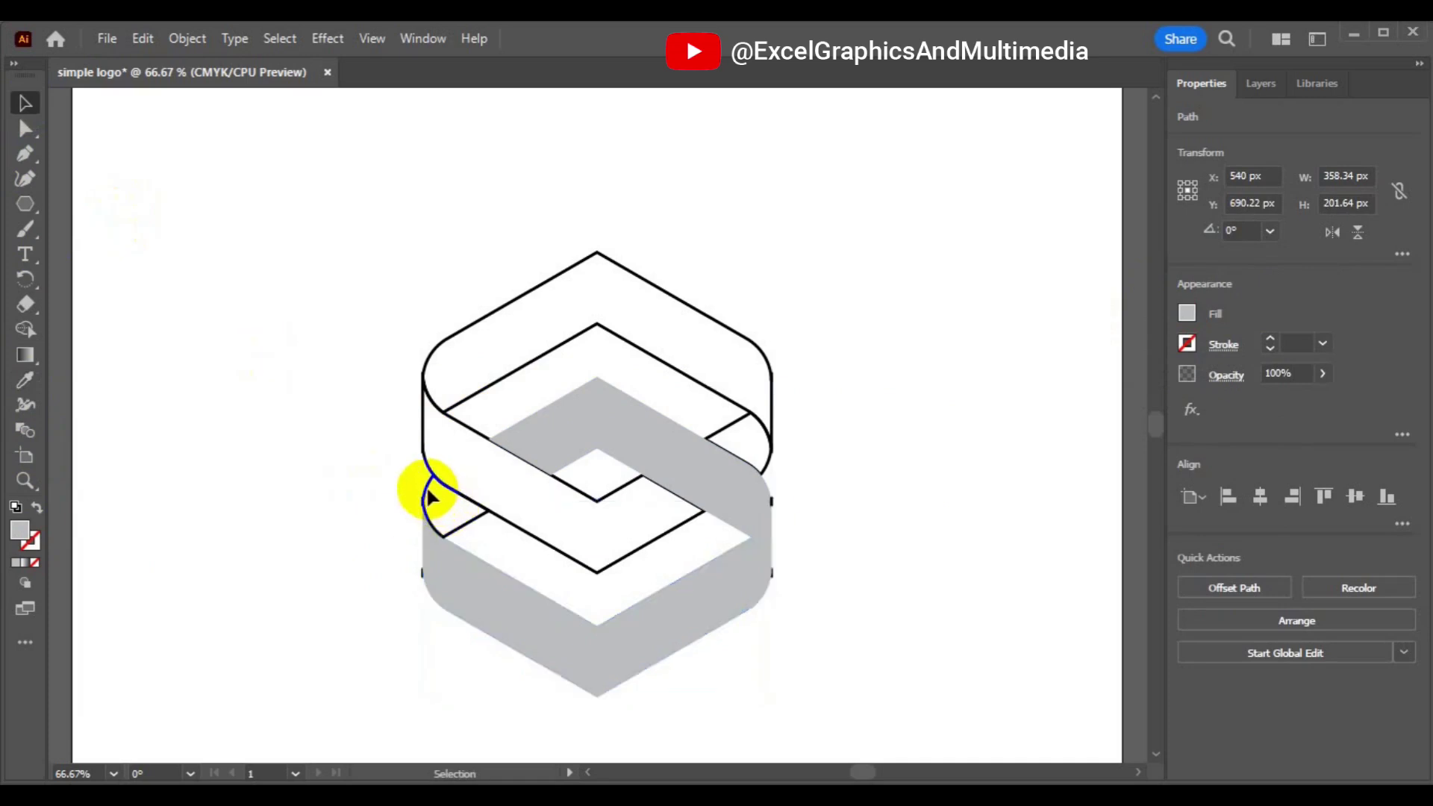
Select the small curved piece at the ring's left and eyedrop the same grey onto it
{"action": "left_click", "coordinate": [431, 496]}
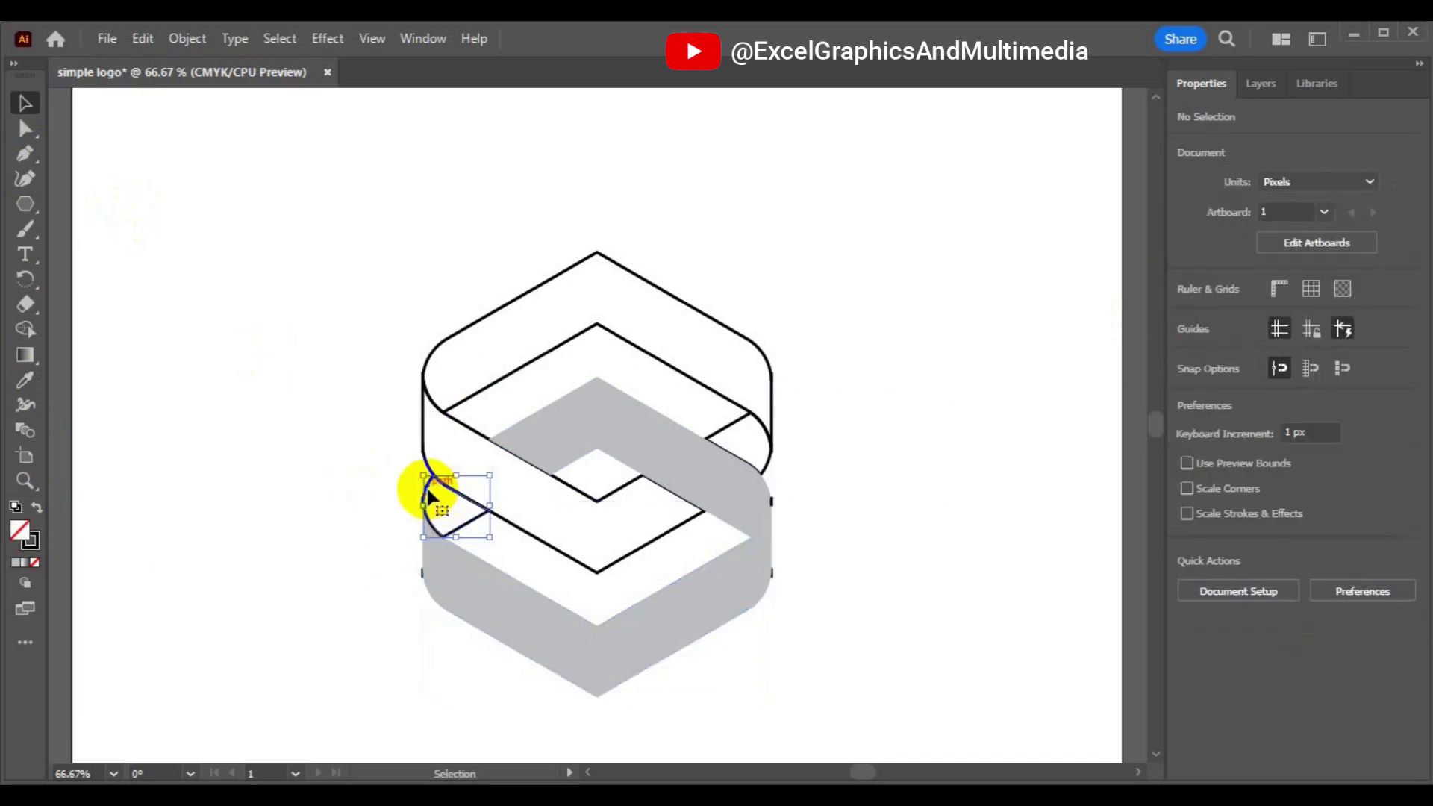
{"action": "left_click", "coordinate": [30, 382]}
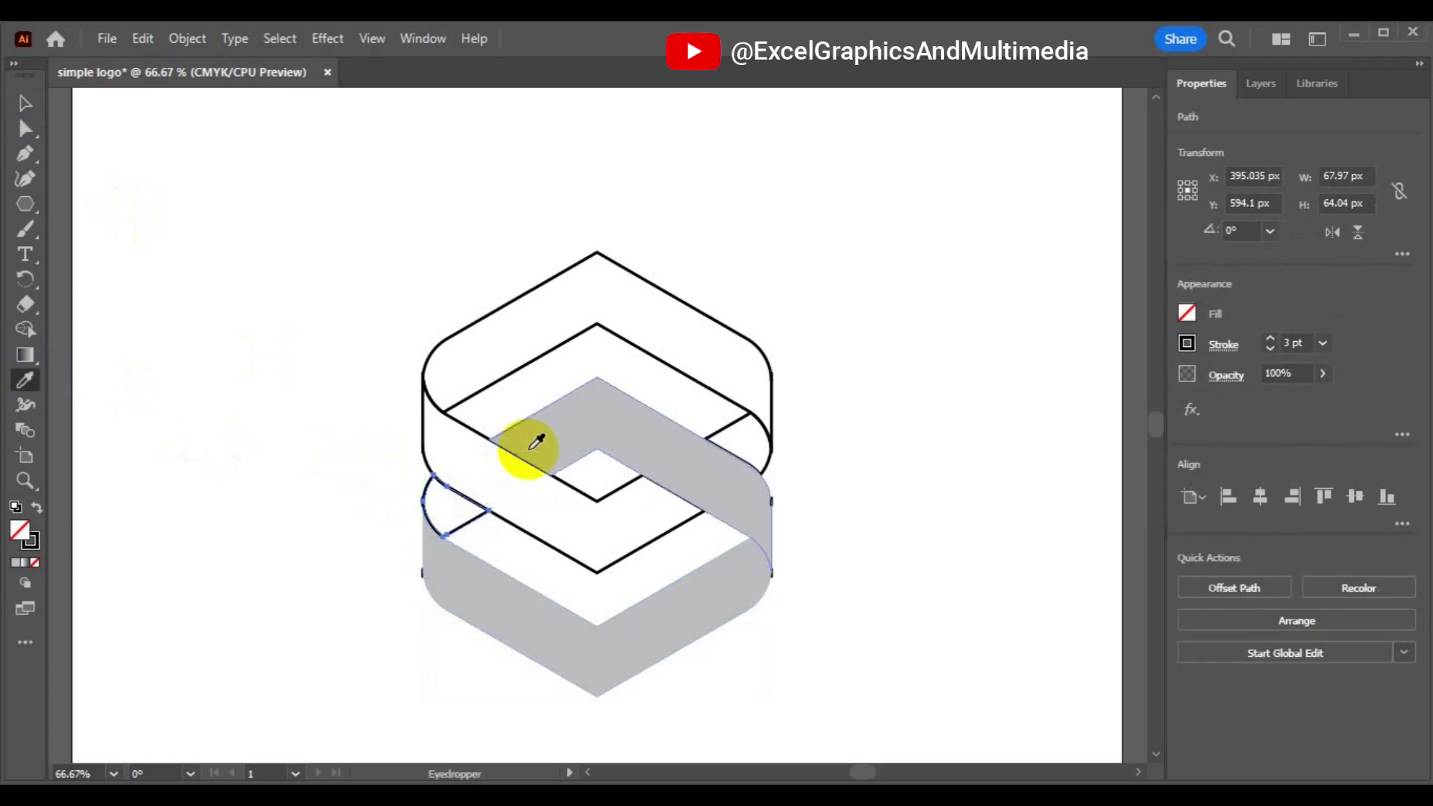
{"action": "left_click", "coordinate": [537, 439]}
{"action": "left_click", "coordinate": [25, 103]}
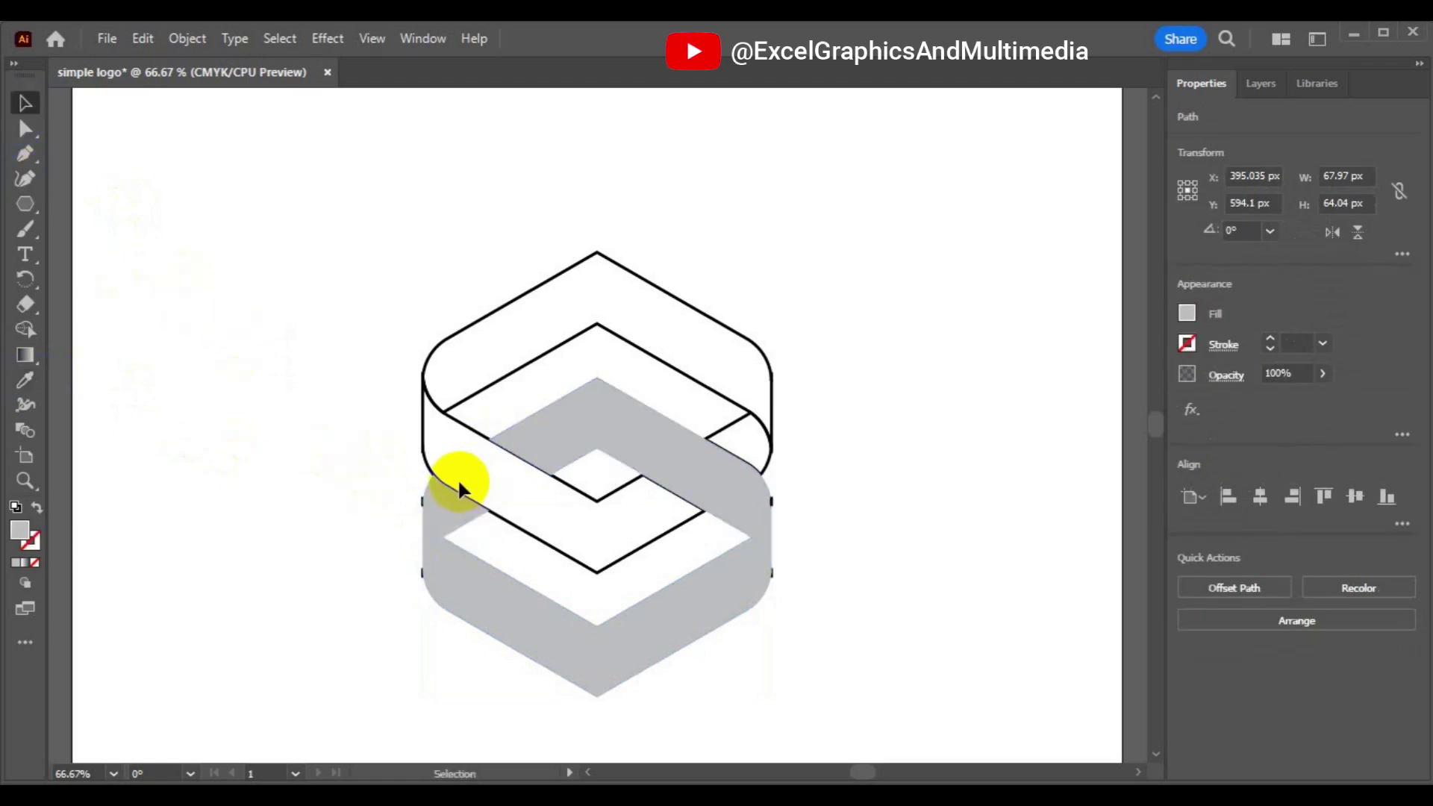
{"action": "left_click", "coordinate": [507, 535]}
{"action": "left_click", "coordinate": [521, 535]}
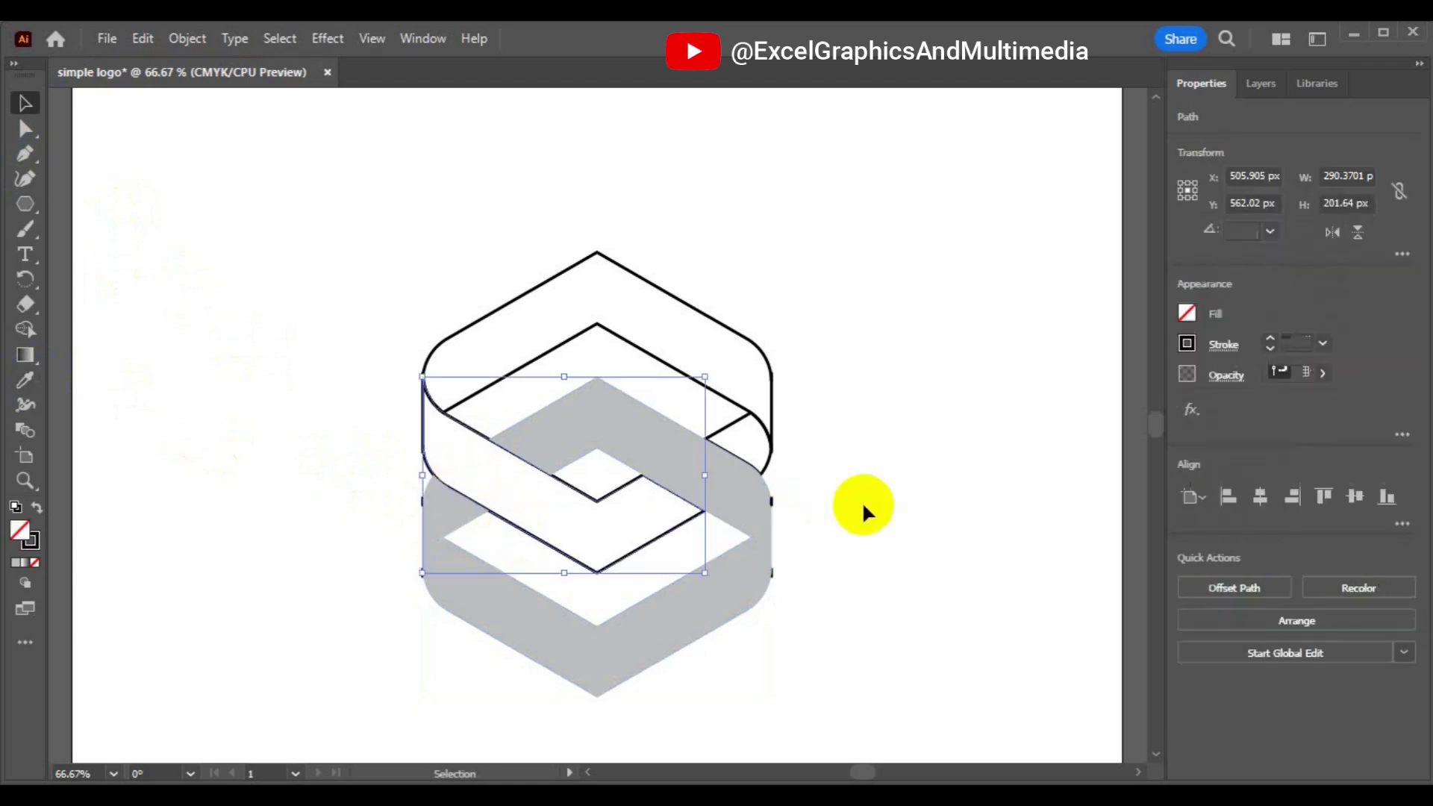
Give the upper band a magenta swatch fill and set its stroke to None
{"action": "left_click", "coordinate": [1187, 319]}
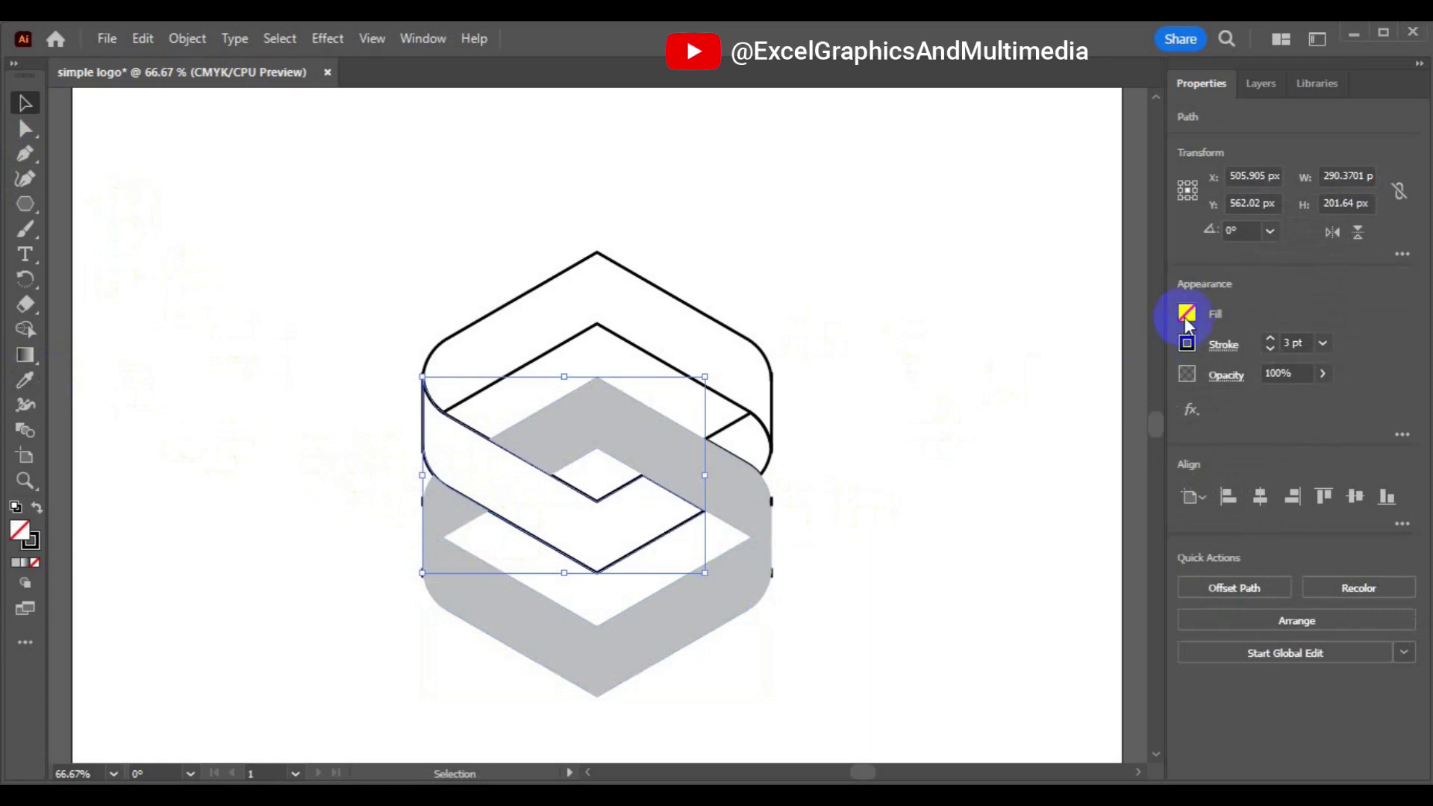
{"action": "left_click", "coordinate": [1187, 314]}
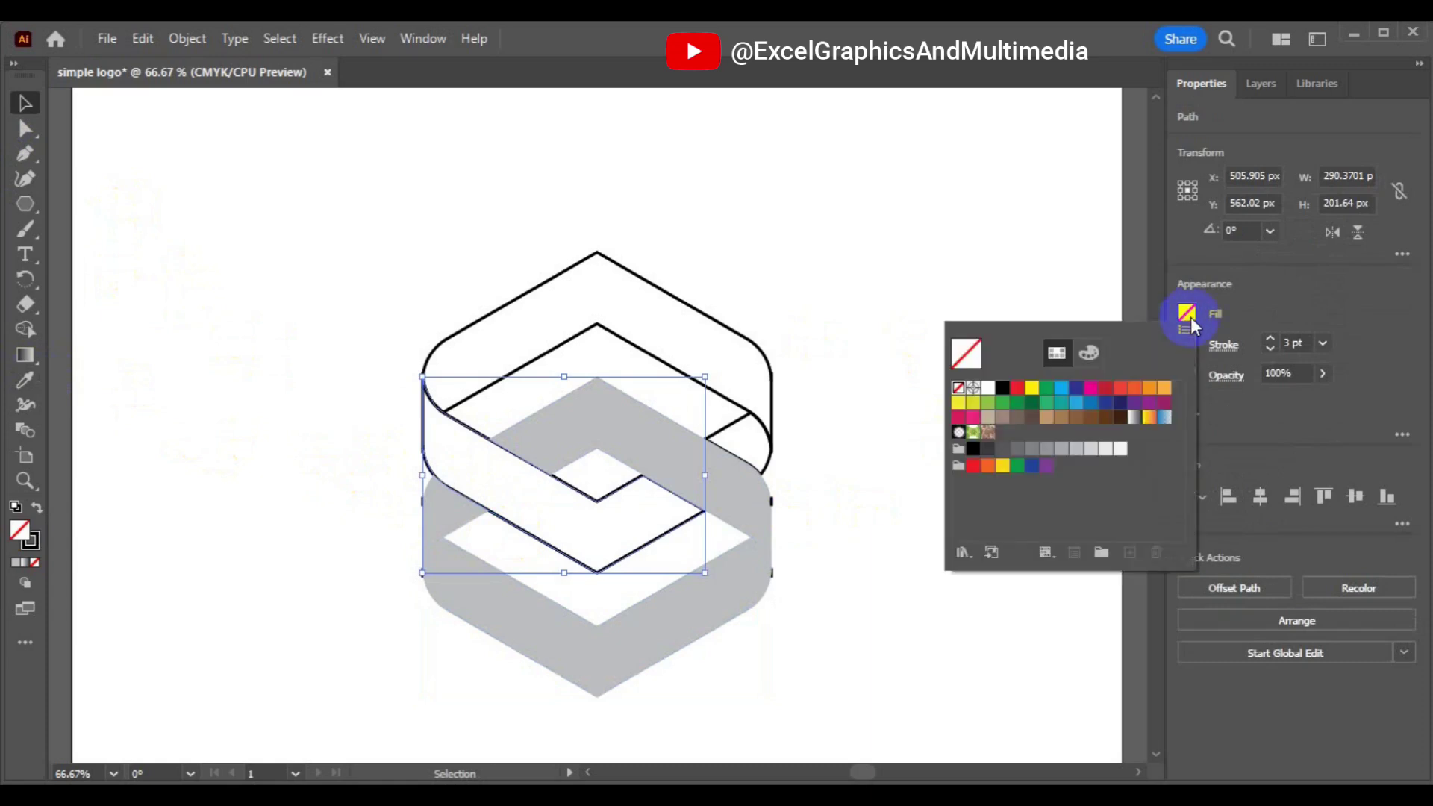
{"action": "left_click", "coordinate": [1092, 389]}
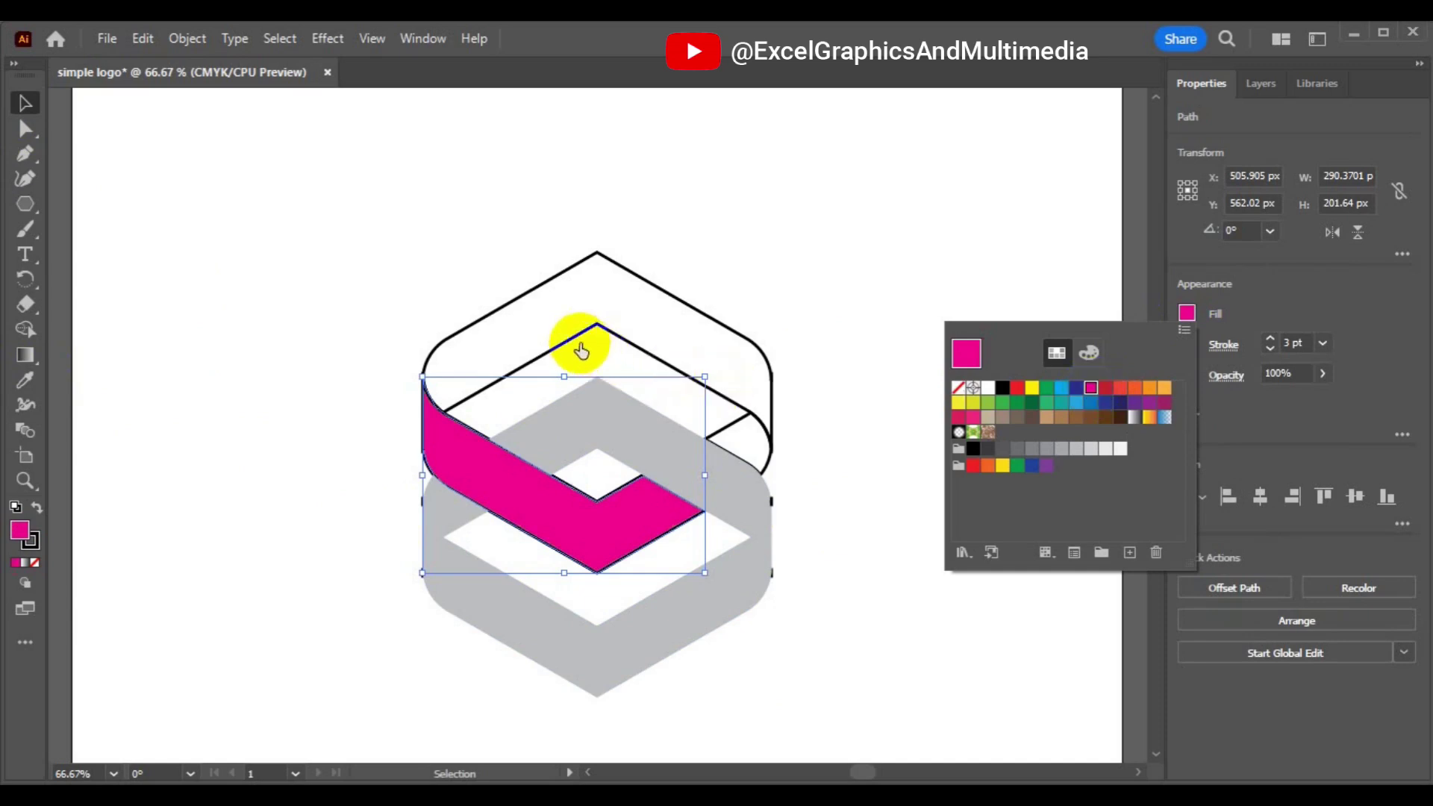
{"action": "left_click", "coordinate": [1338, 352]}
{"action": "left_click", "coordinate": [1190, 346]}
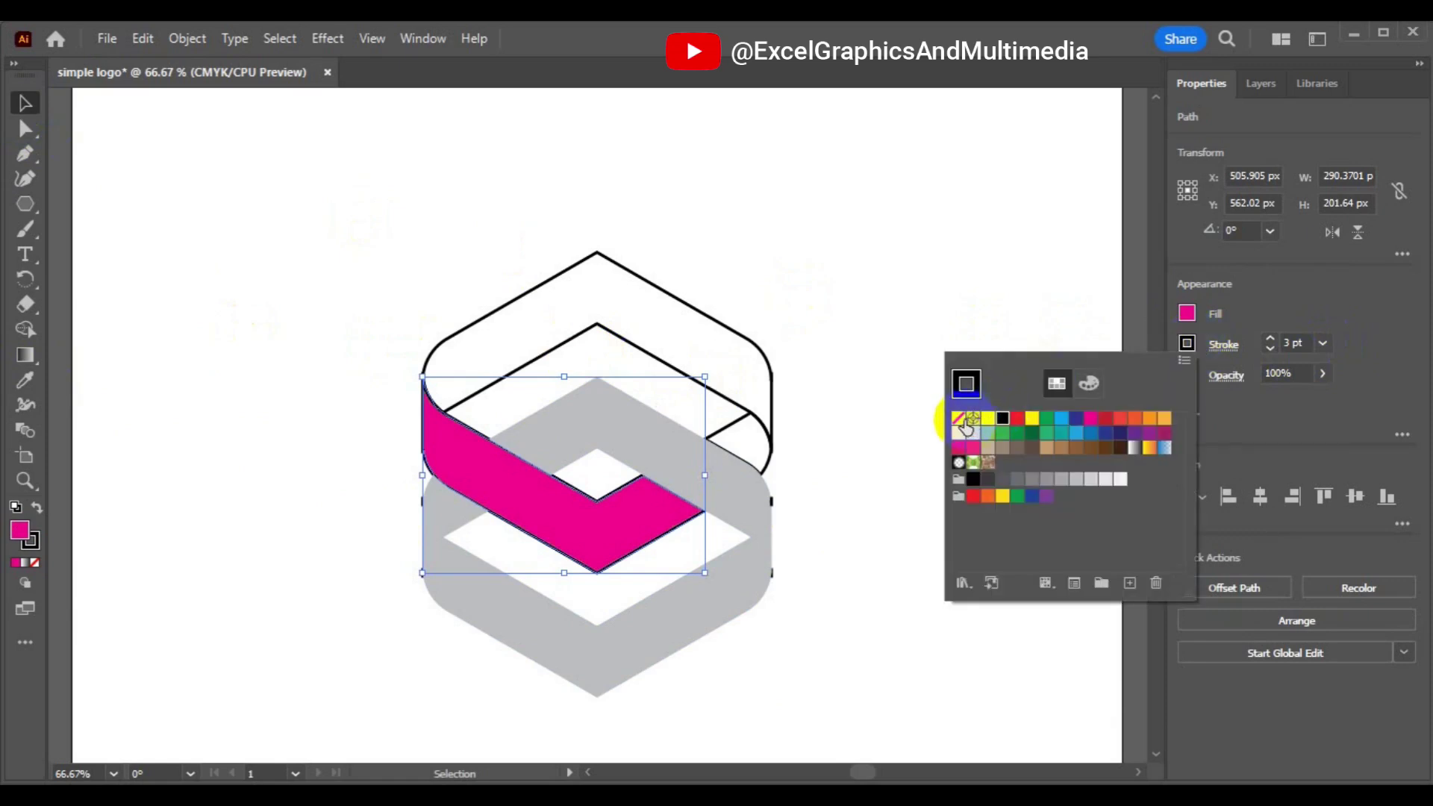
{"action": "left_click", "coordinate": [959, 420]}
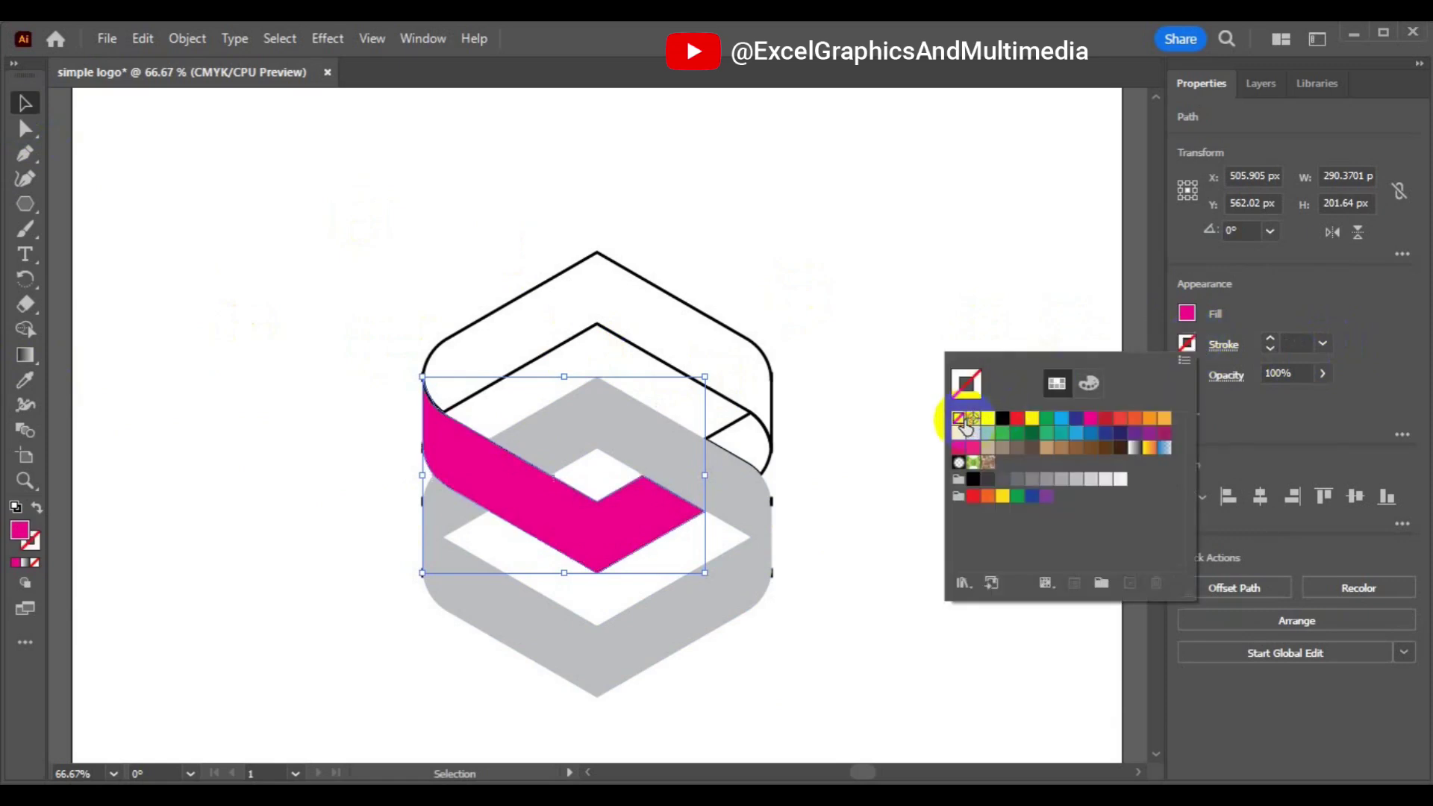
{"action": "left_click", "coordinate": [721, 398]}
Eyedropper the magenta fill onto the top ring and the small right-hand piece
{"action": "left_click", "coordinate": [723, 401]}
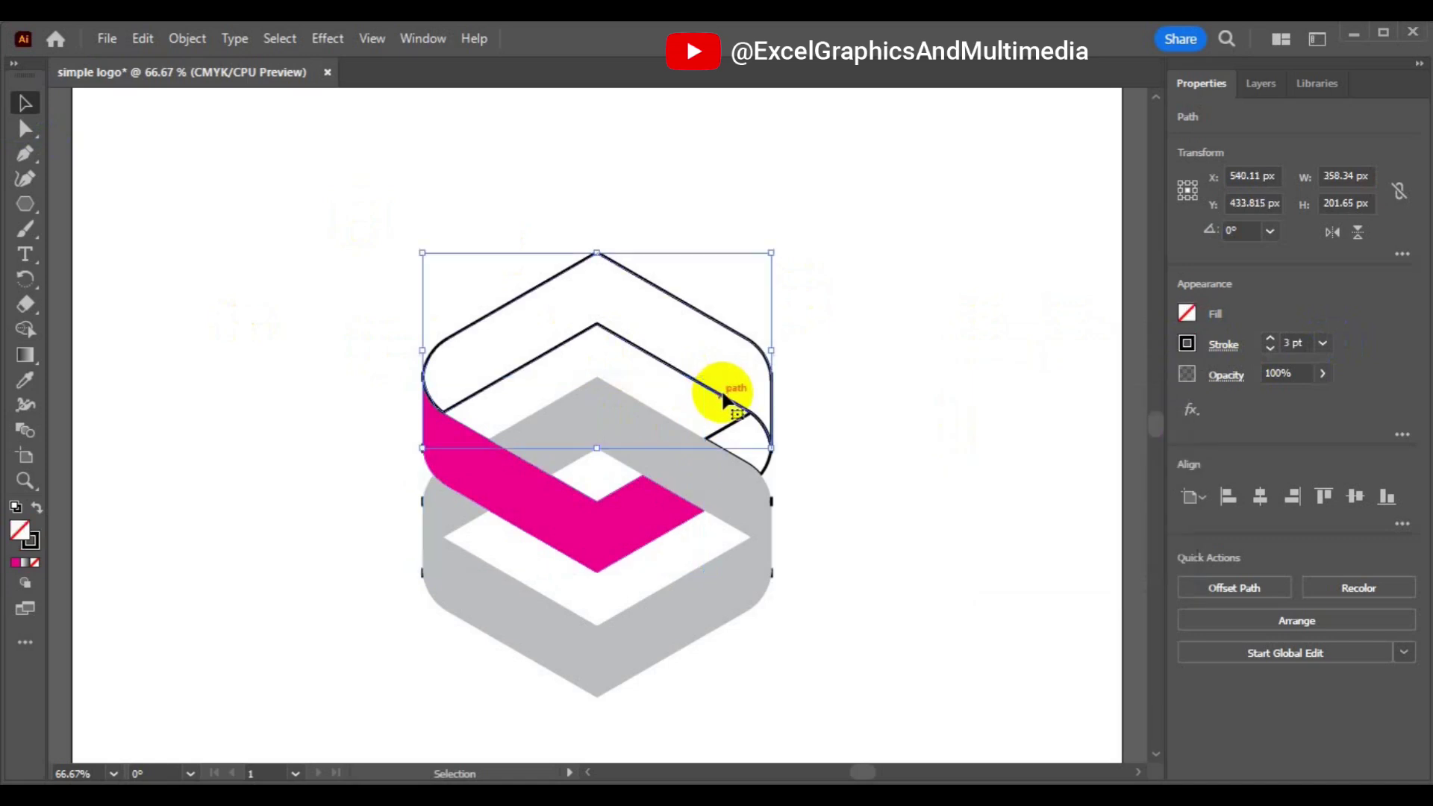
{"action": "left_click", "coordinate": [27, 387]}
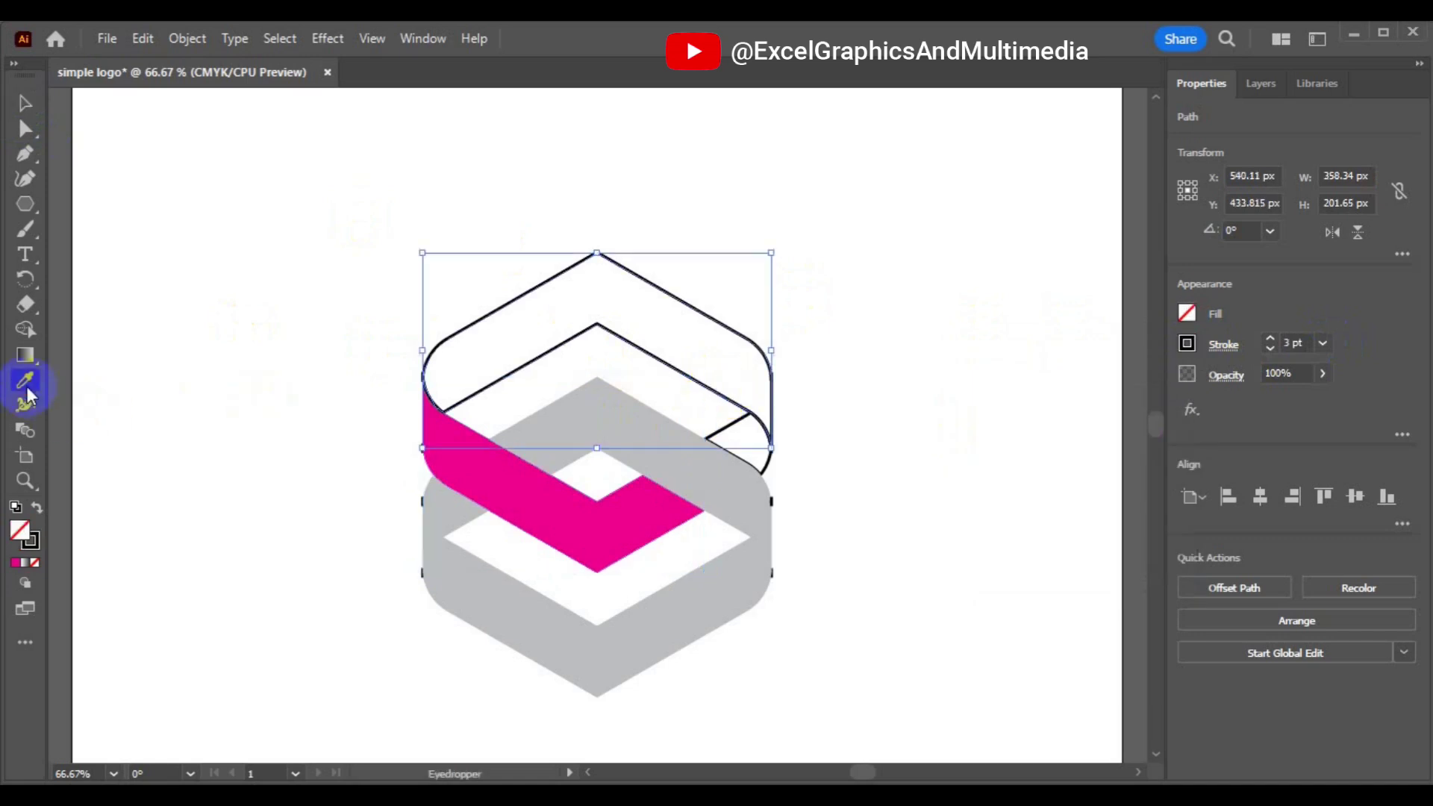
{"action": "left_click", "coordinate": [535, 497]}
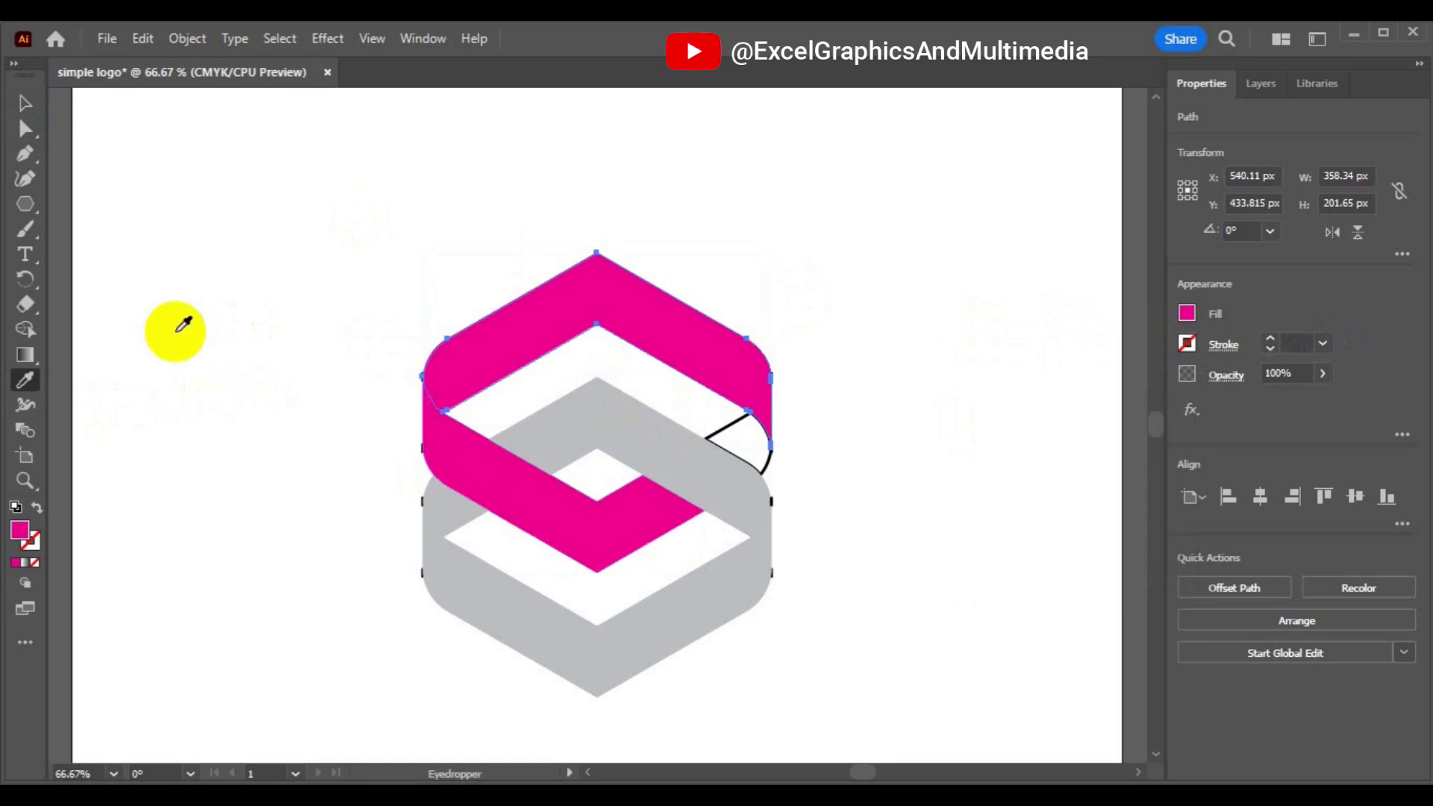
{"action": "left_click", "coordinate": [24, 106]}
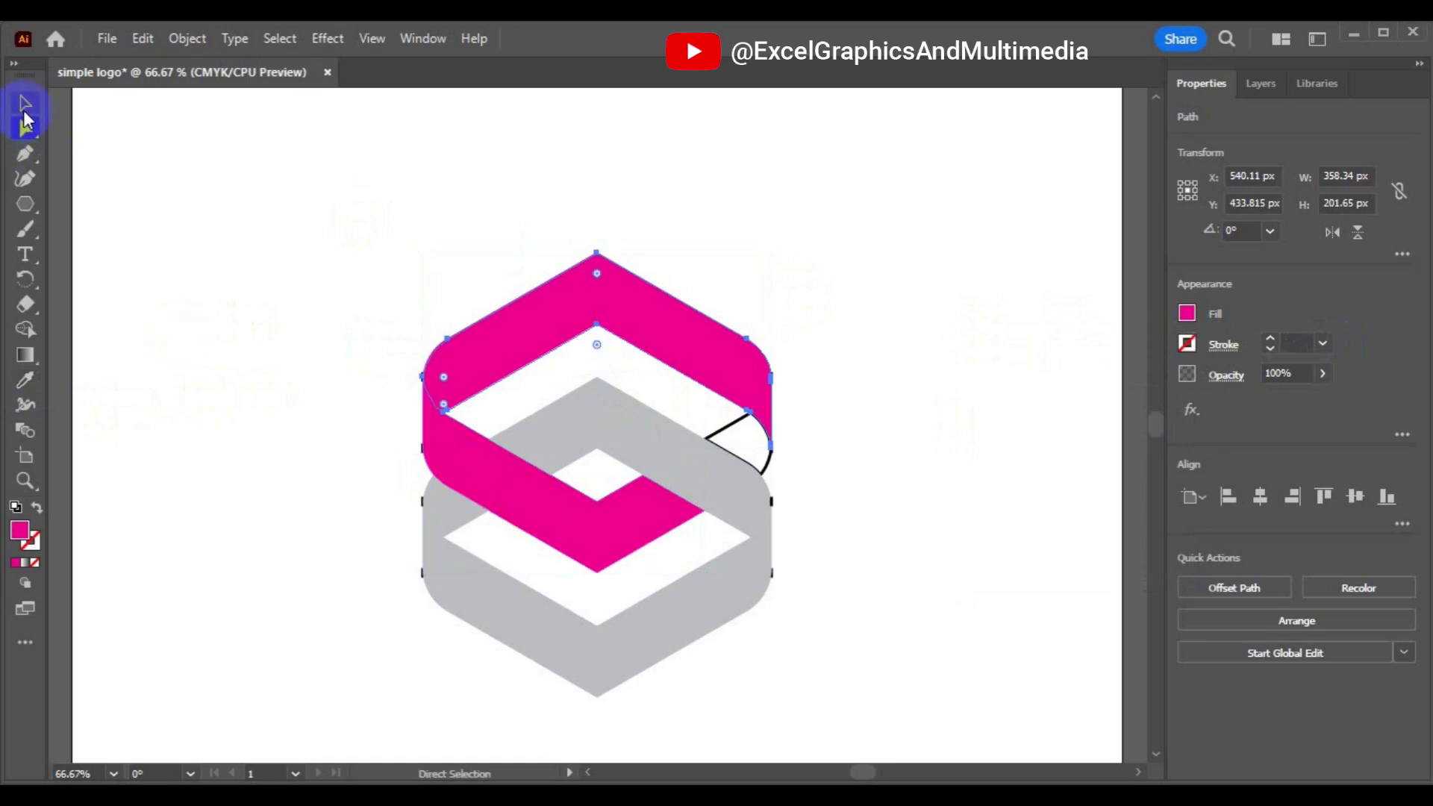
{"action": "left_click", "coordinate": [696, 389]}
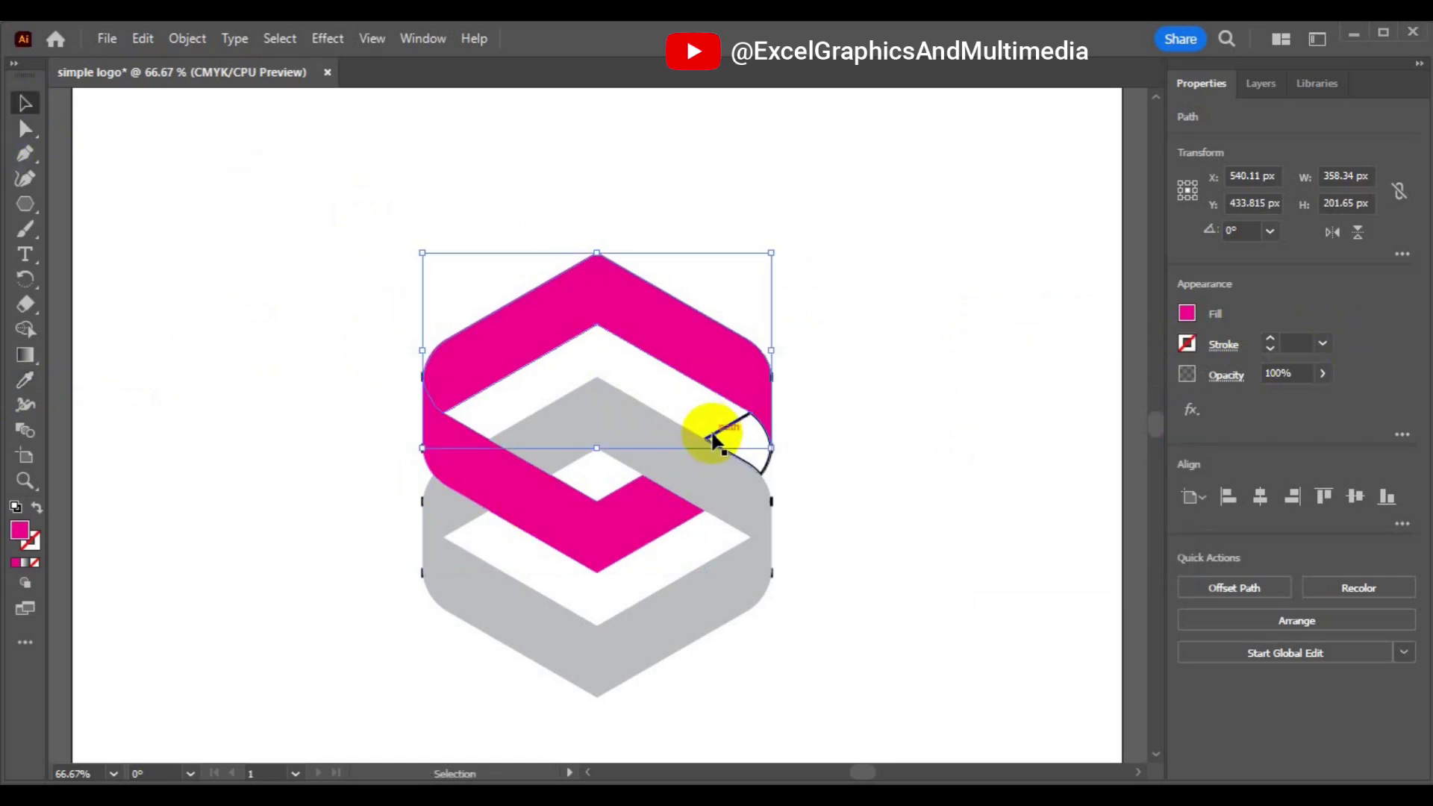
{"action": "left_click", "coordinate": [712, 441]}
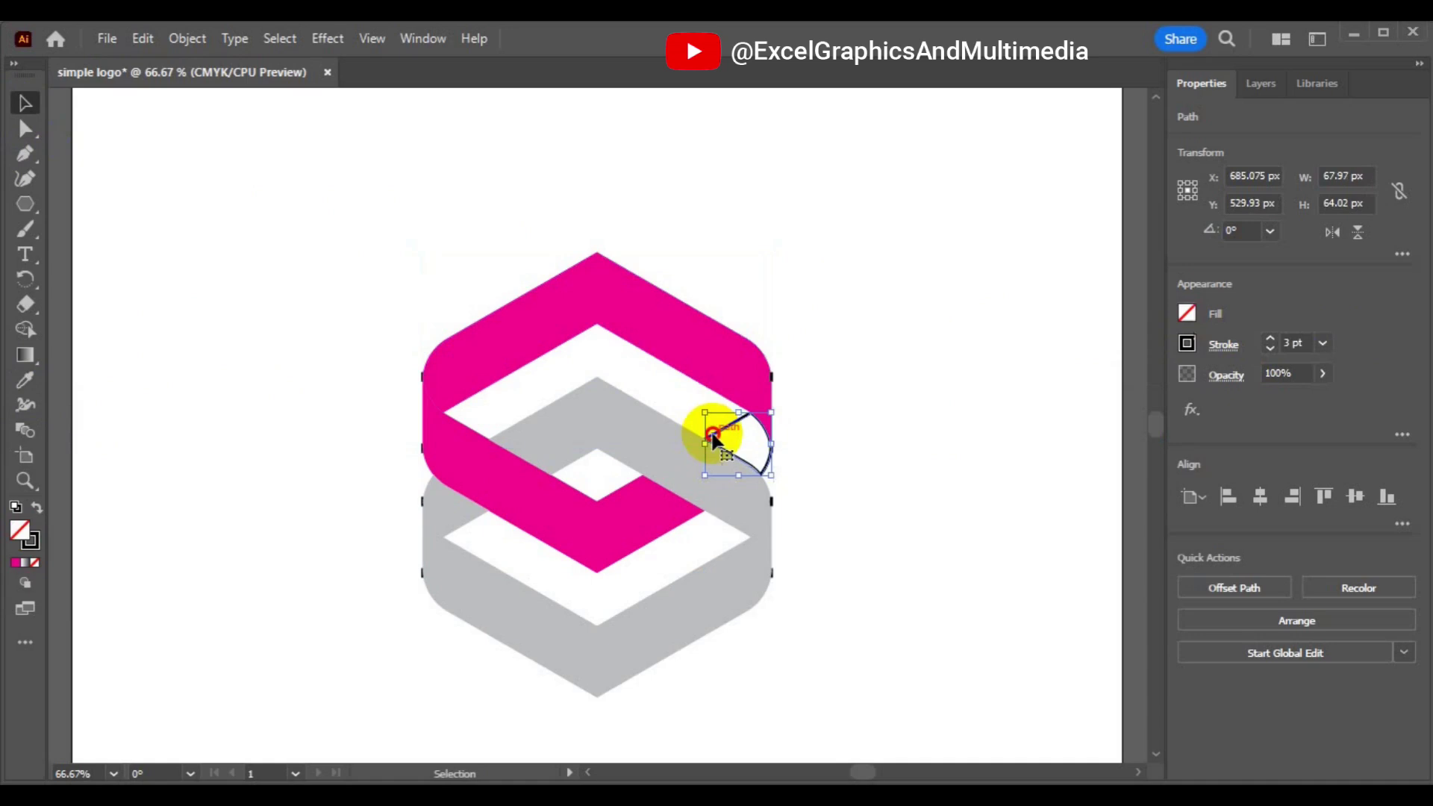
{"action": "left_click", "coordinate": [26, 384]}
{"action": "left_click", "coordinate": [500, 479]}
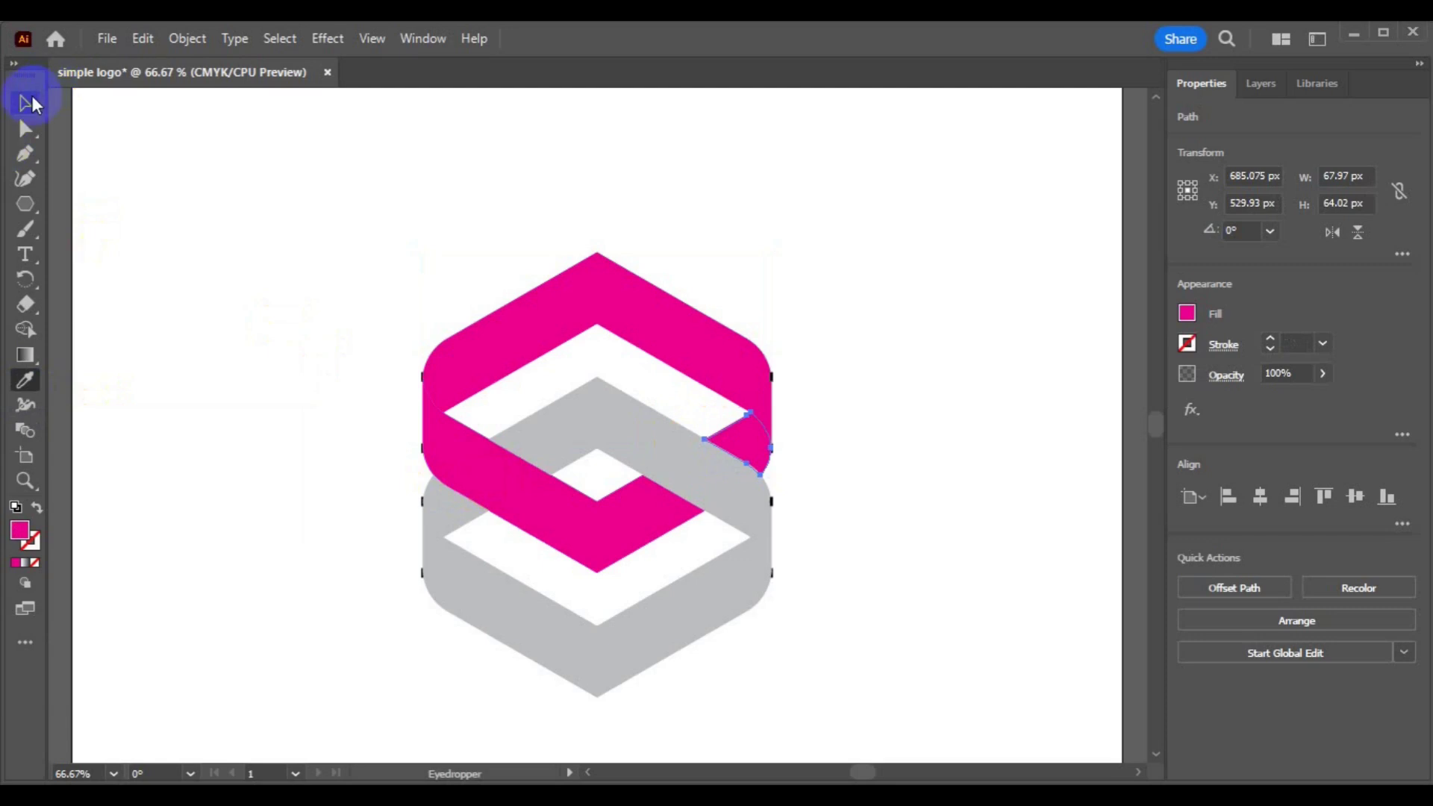
{"action": "left_click", "coordinate": [26, 103]}
{"action": "left_click", "coordinate": [154, 285]}
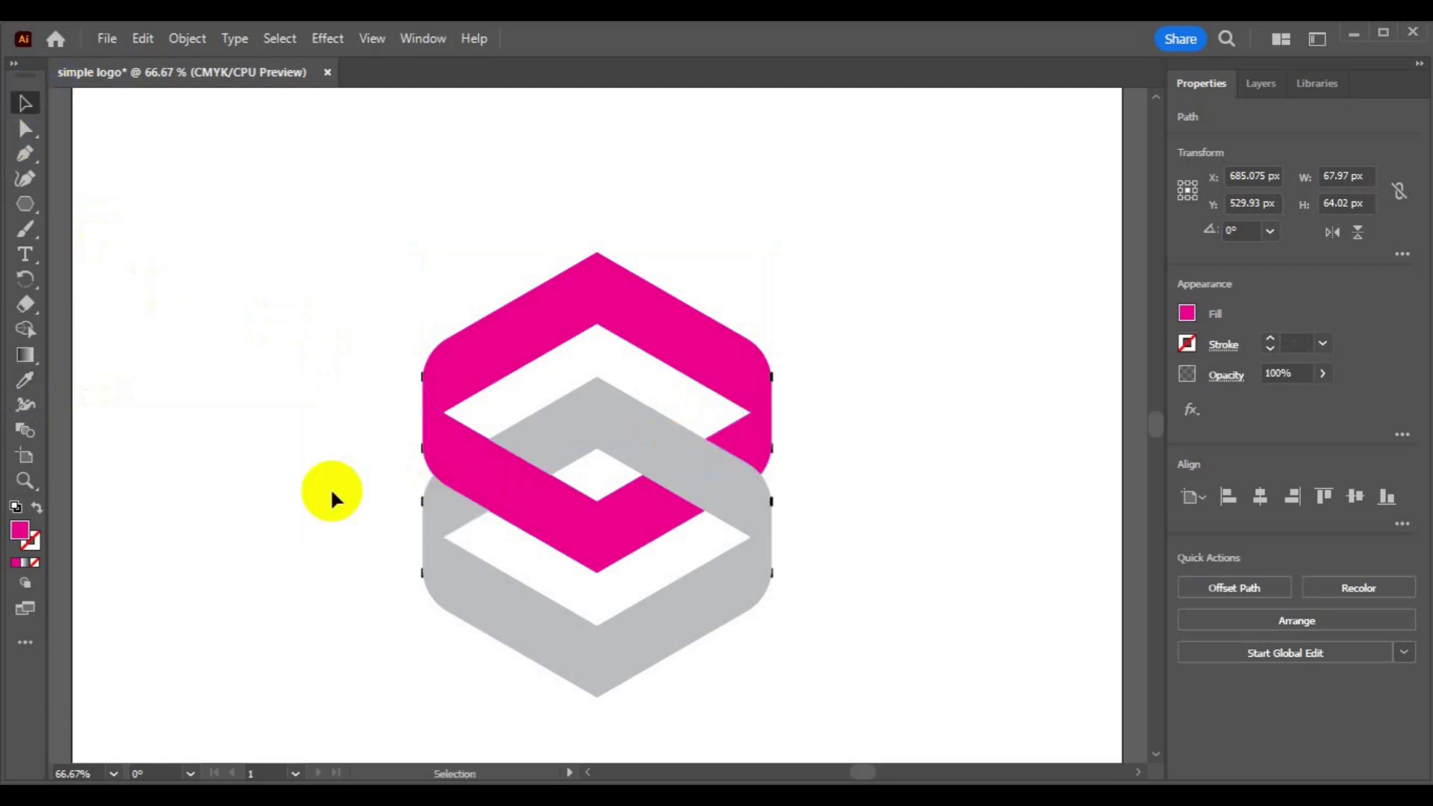
{"action": "left_click", "coordinate": [425, 435]}
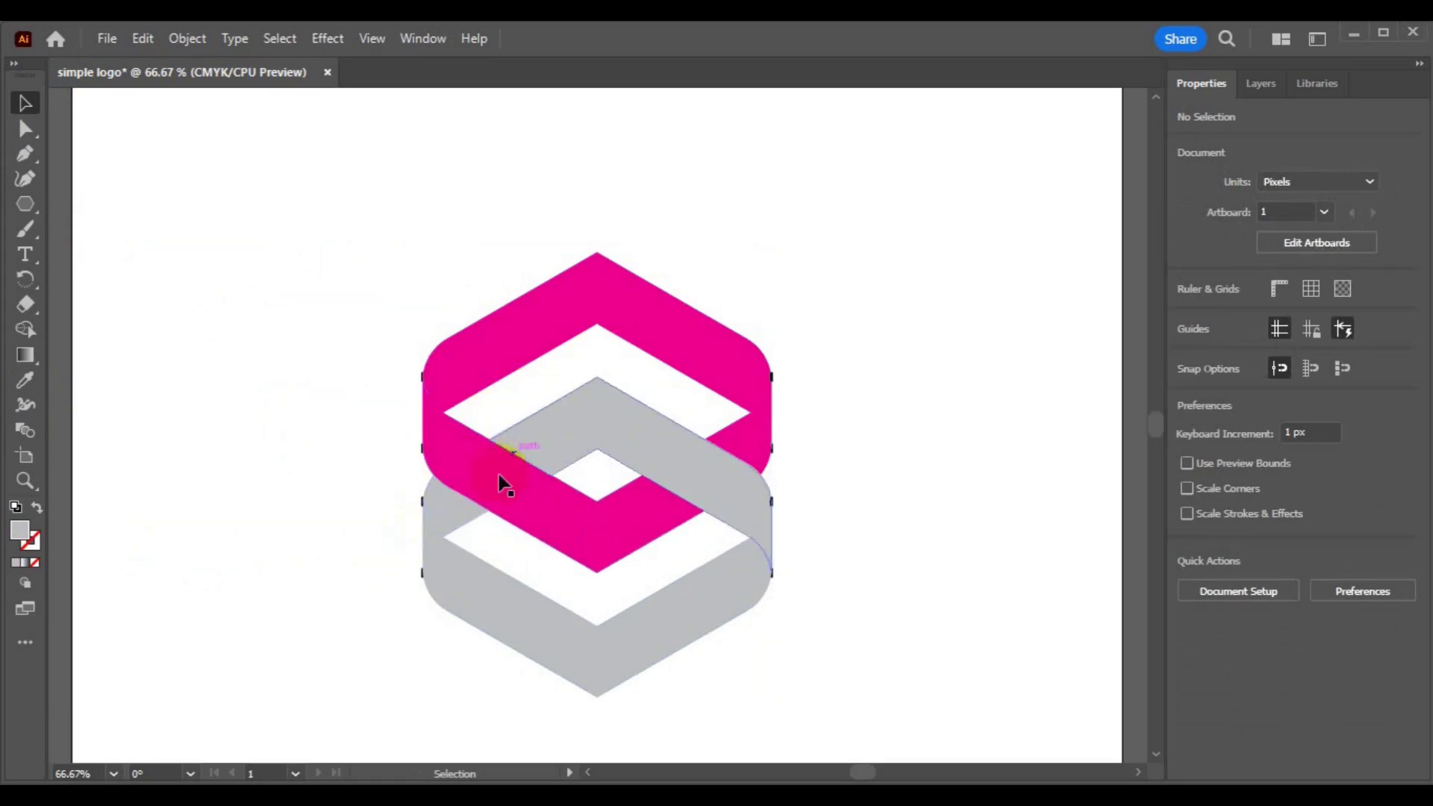
Group the lower magenta band, top ring and small magenta piece together
{"action": "left_click", "coordinate": [543, 503]}
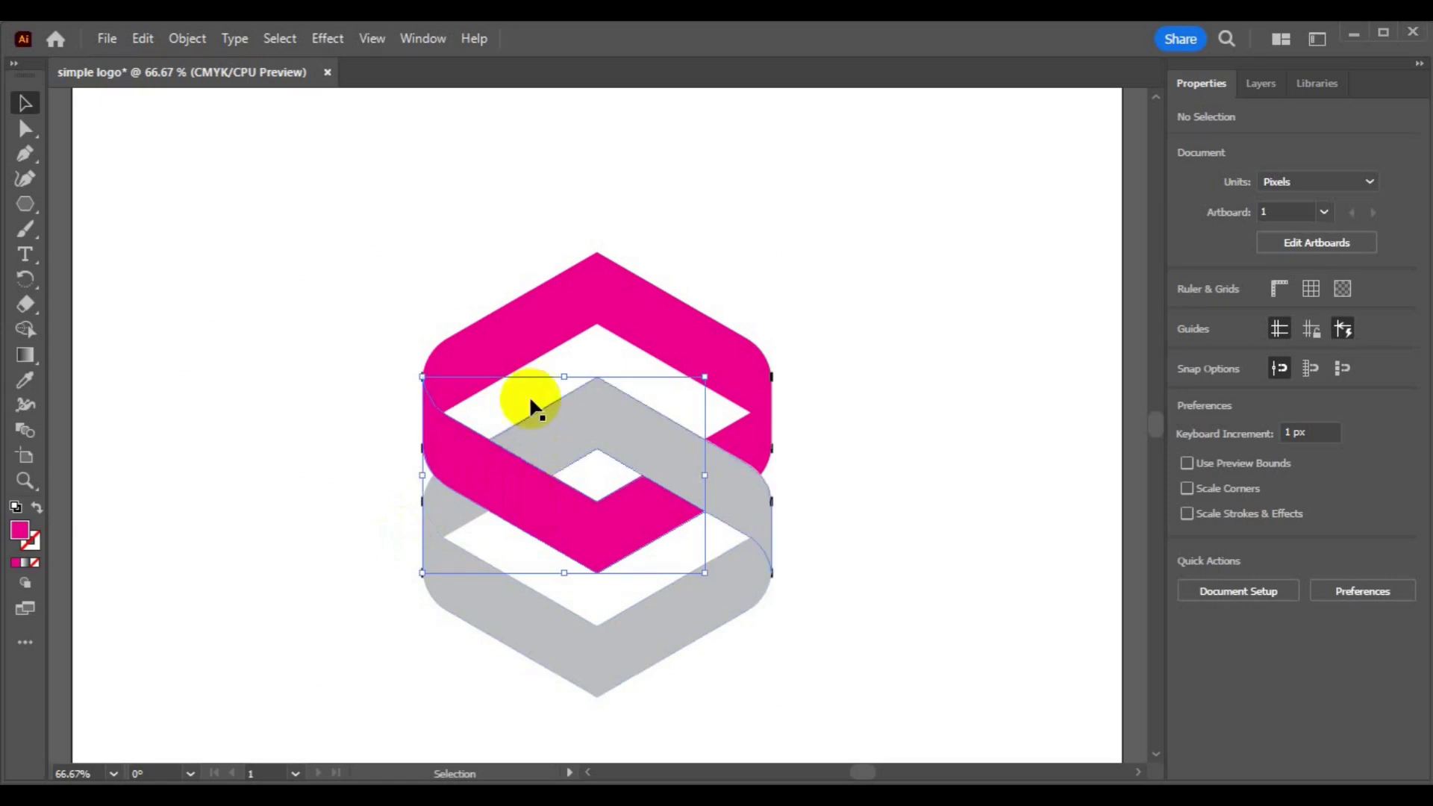
{"action": "left_click", "coordinate": [520, 300], "text": "shift"}
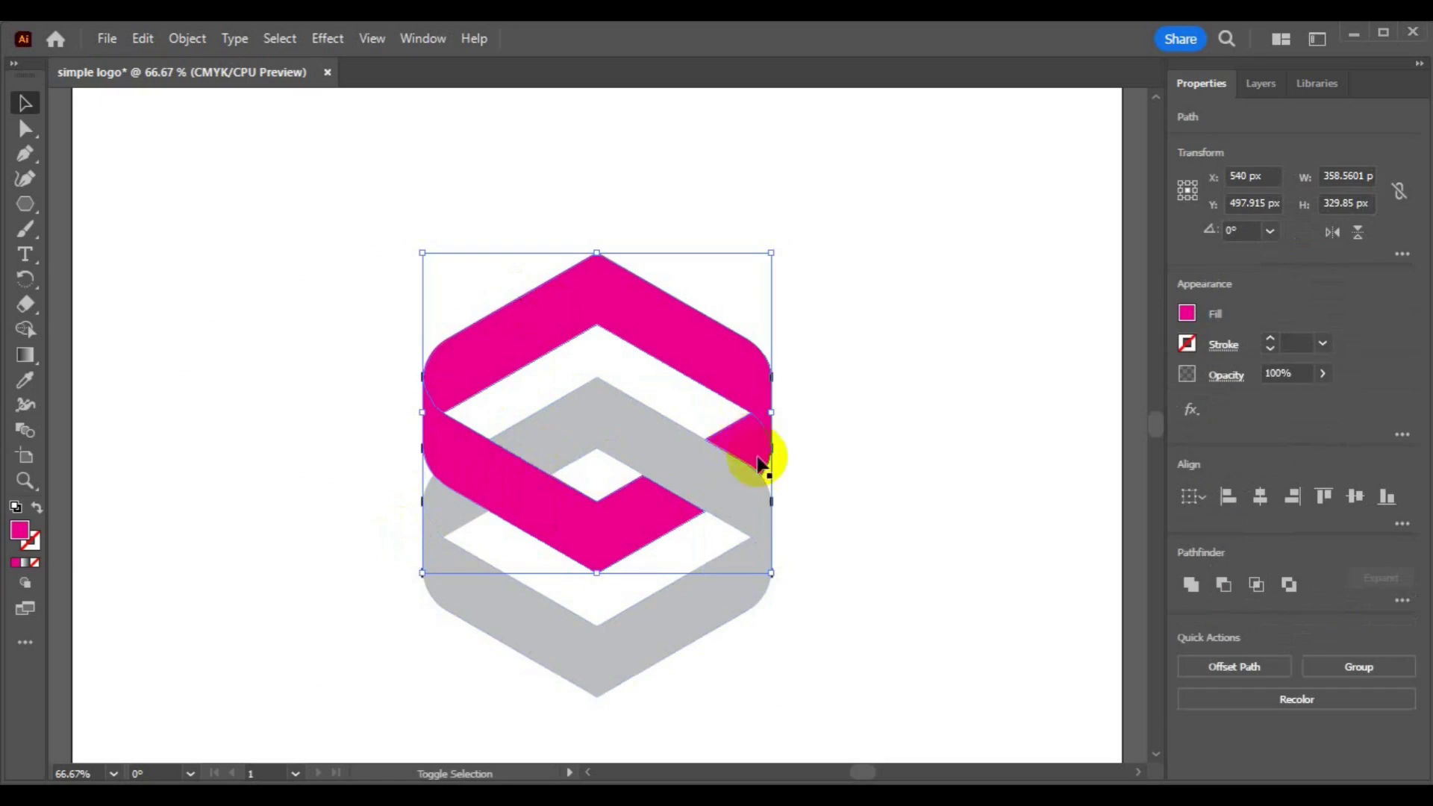
{"action": "key", "text": "ctrl+g"}
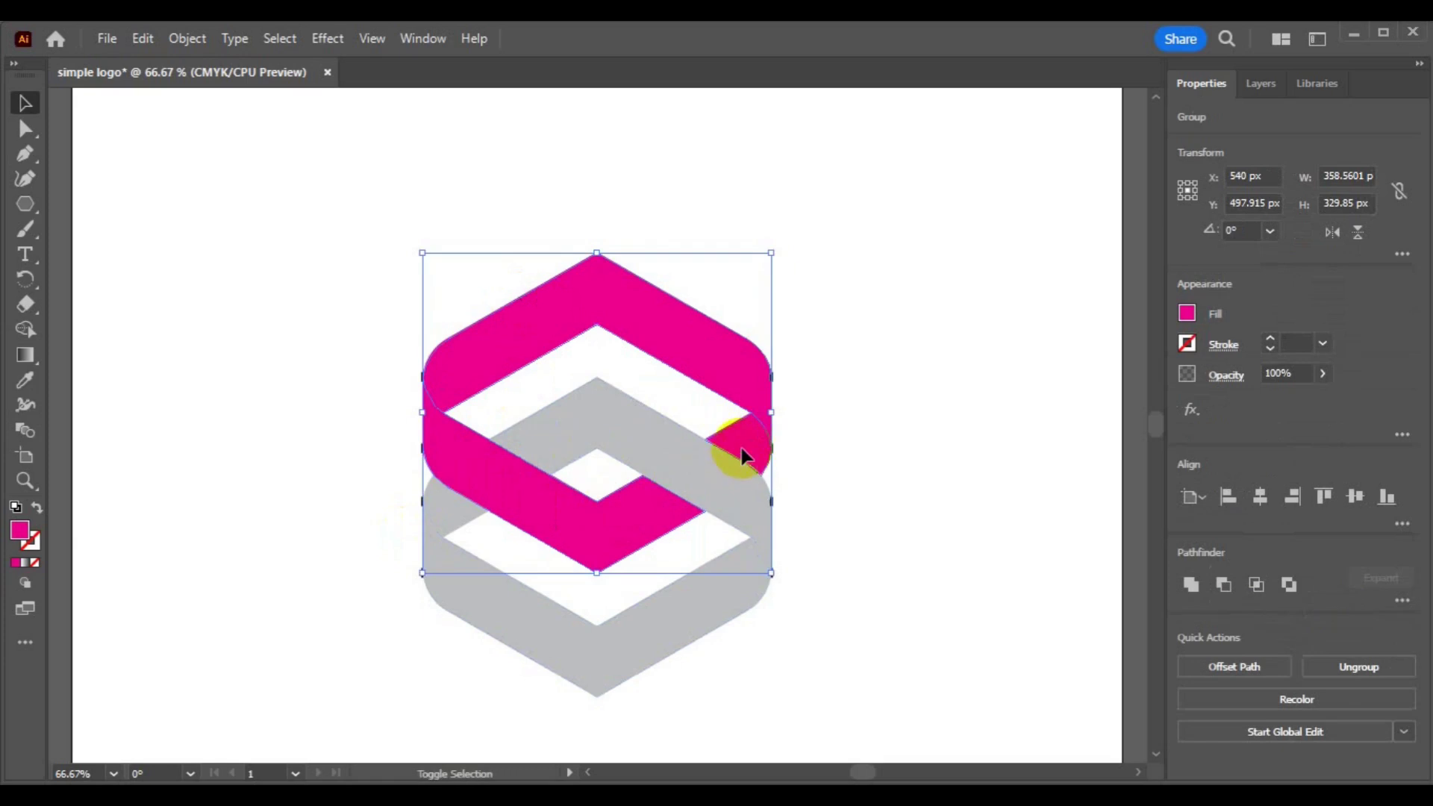
{"action": "left_click", "coordinate": [744, 457], "text": "shift"}
{"action": "left_click_drag", "start_coordinate": [744, 449], "coordinate": [596, 419]}
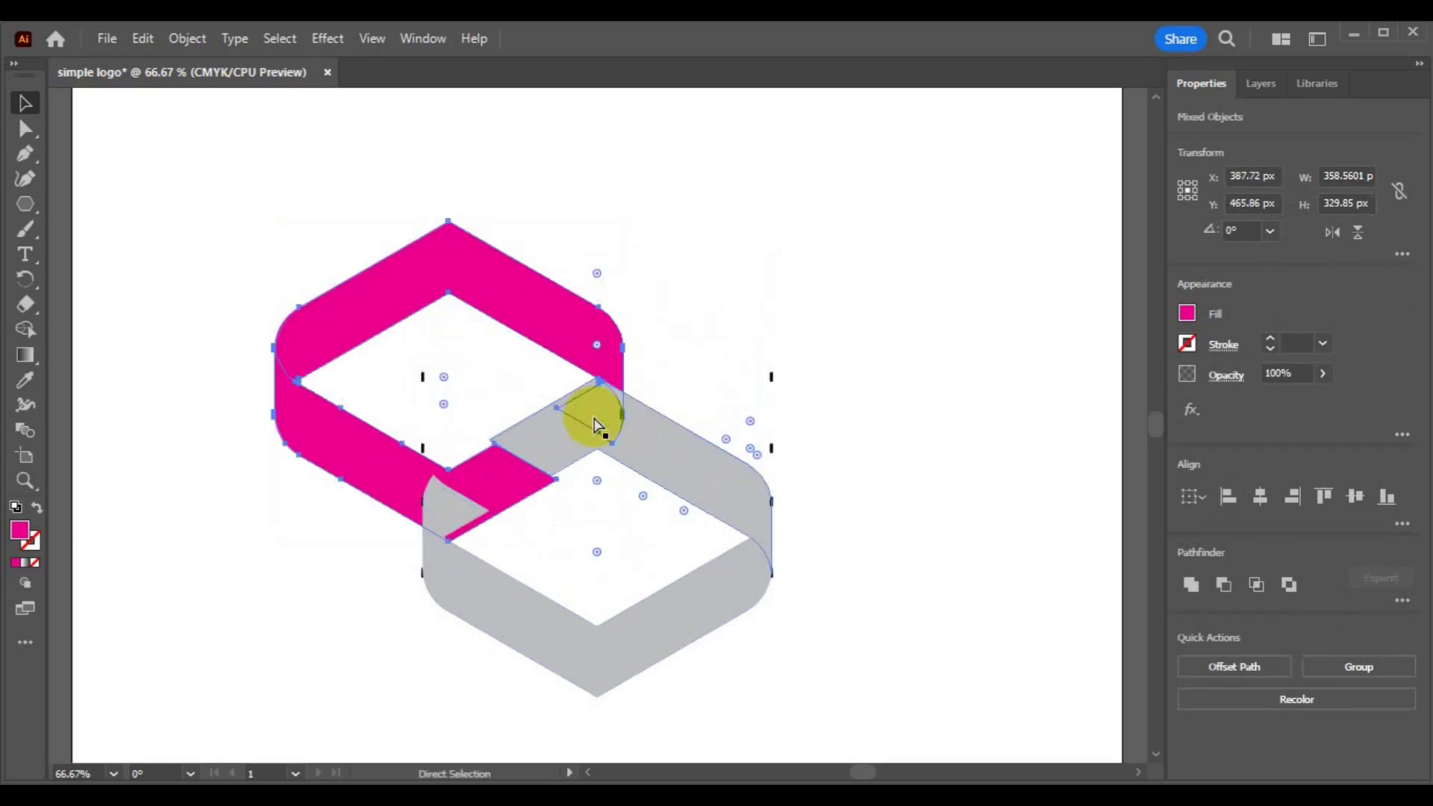
{"action": "key", "text": "ctrl+z"}
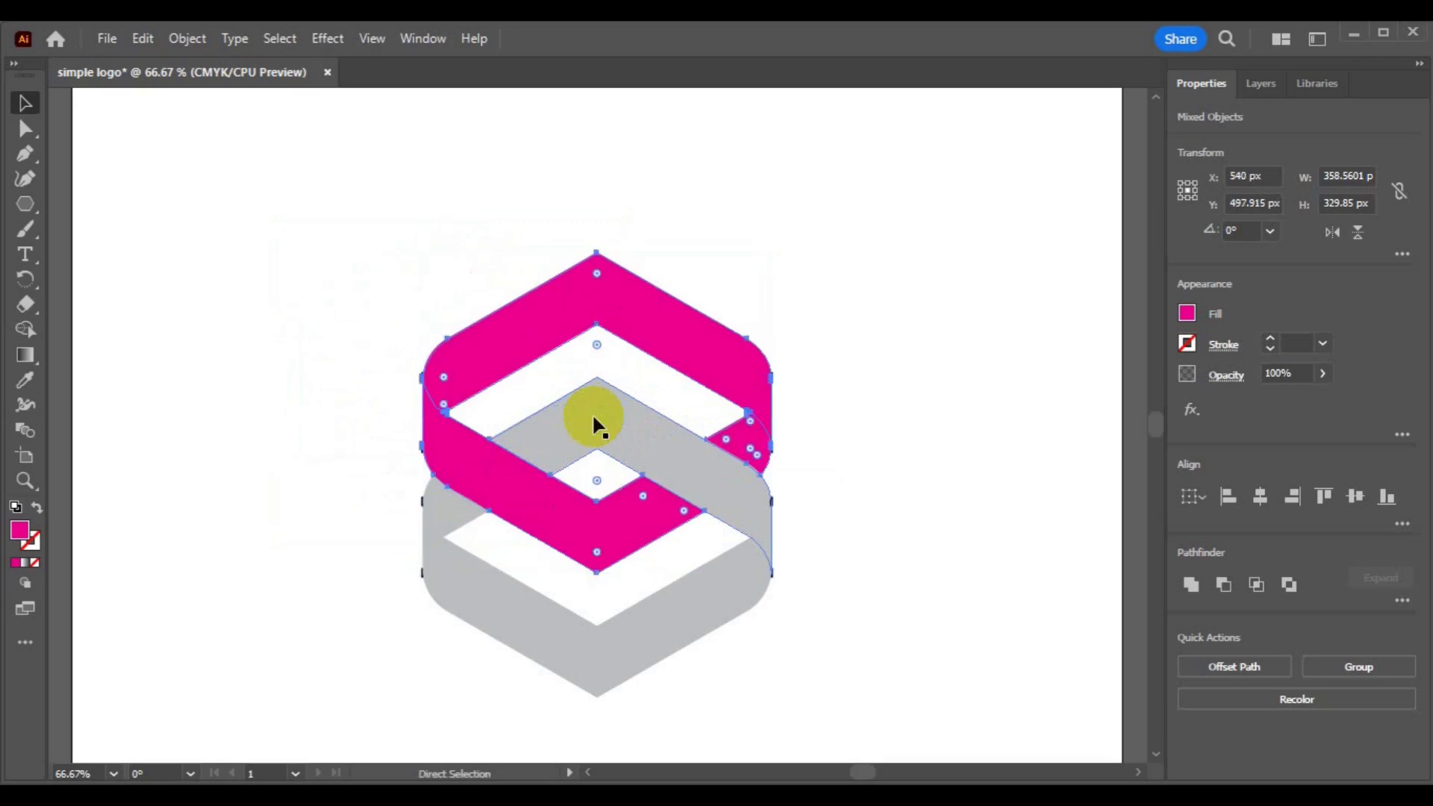
{"action": "key", "text": "ctrl+g"}
{"action": "key", "text": "v"}
{"action": "left_click", "coordinate": [870, 431]}
Select the upper, lower and left-overlap grey strap pieces and group them into one
{"action": "left_click", "coordinate": [728, 492]}
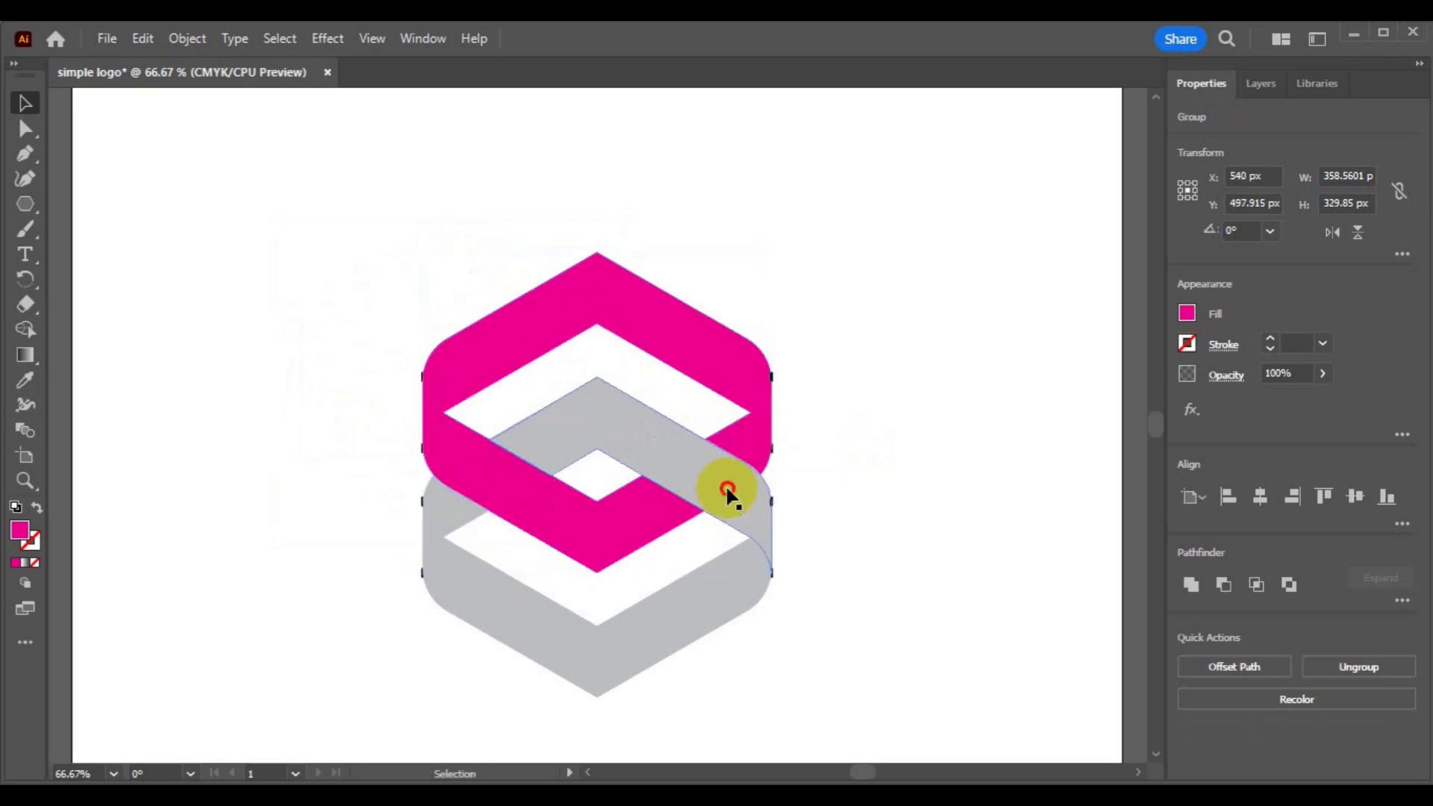
{"action": "left_click", "coordinate": [726, 485]}
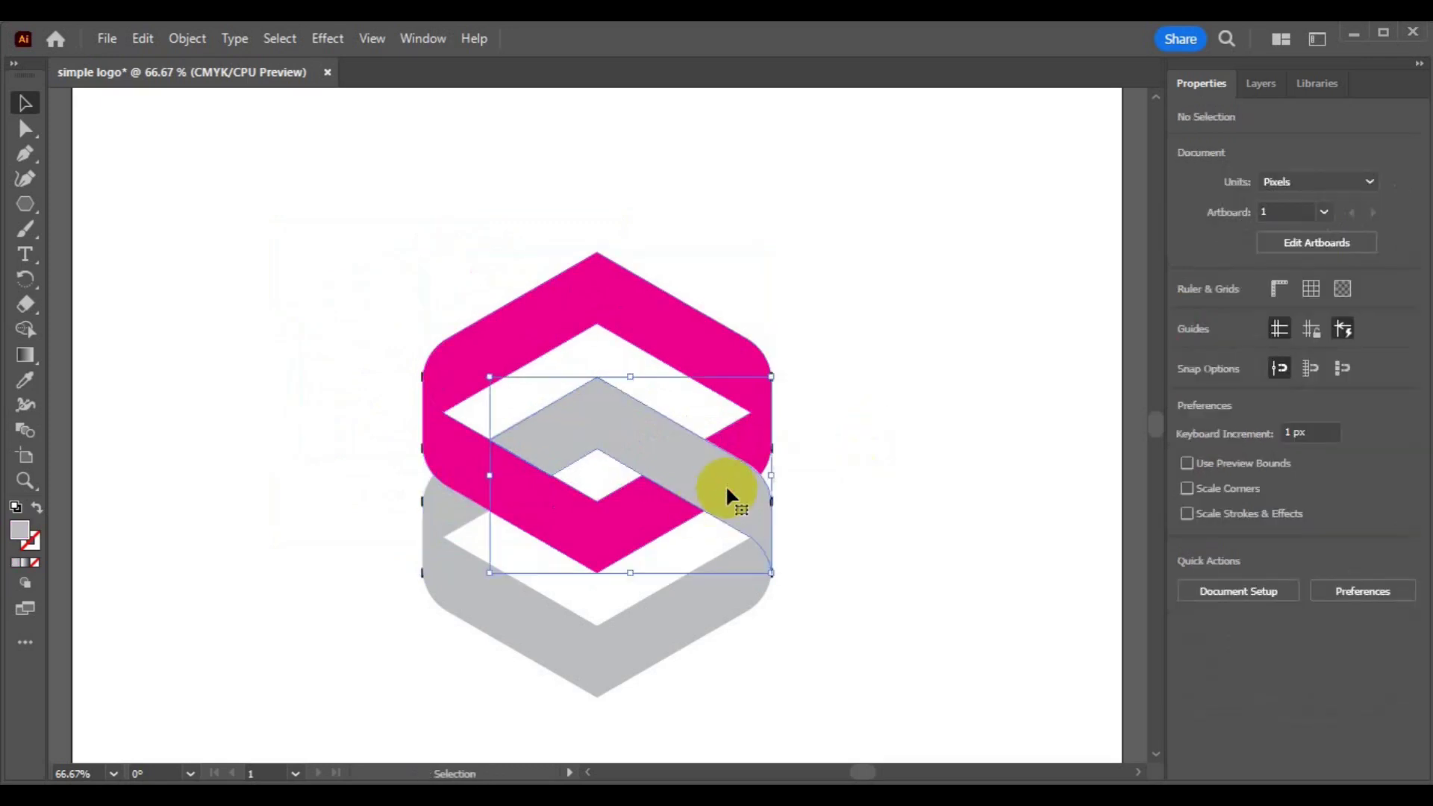
{"action": "left_click", "coordinate": [697, 608], "text": "shift"}
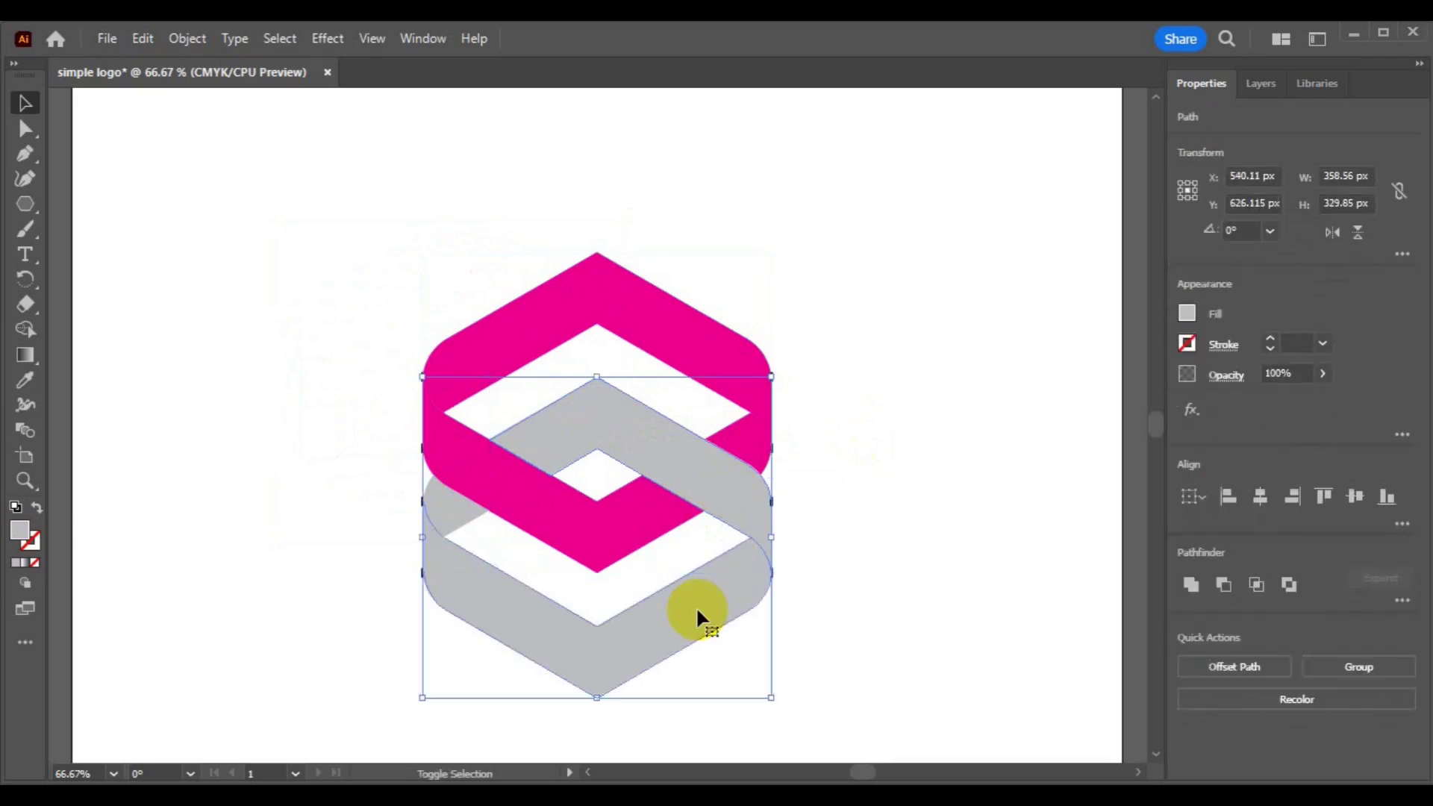
{"action": "key", "text": "v"}
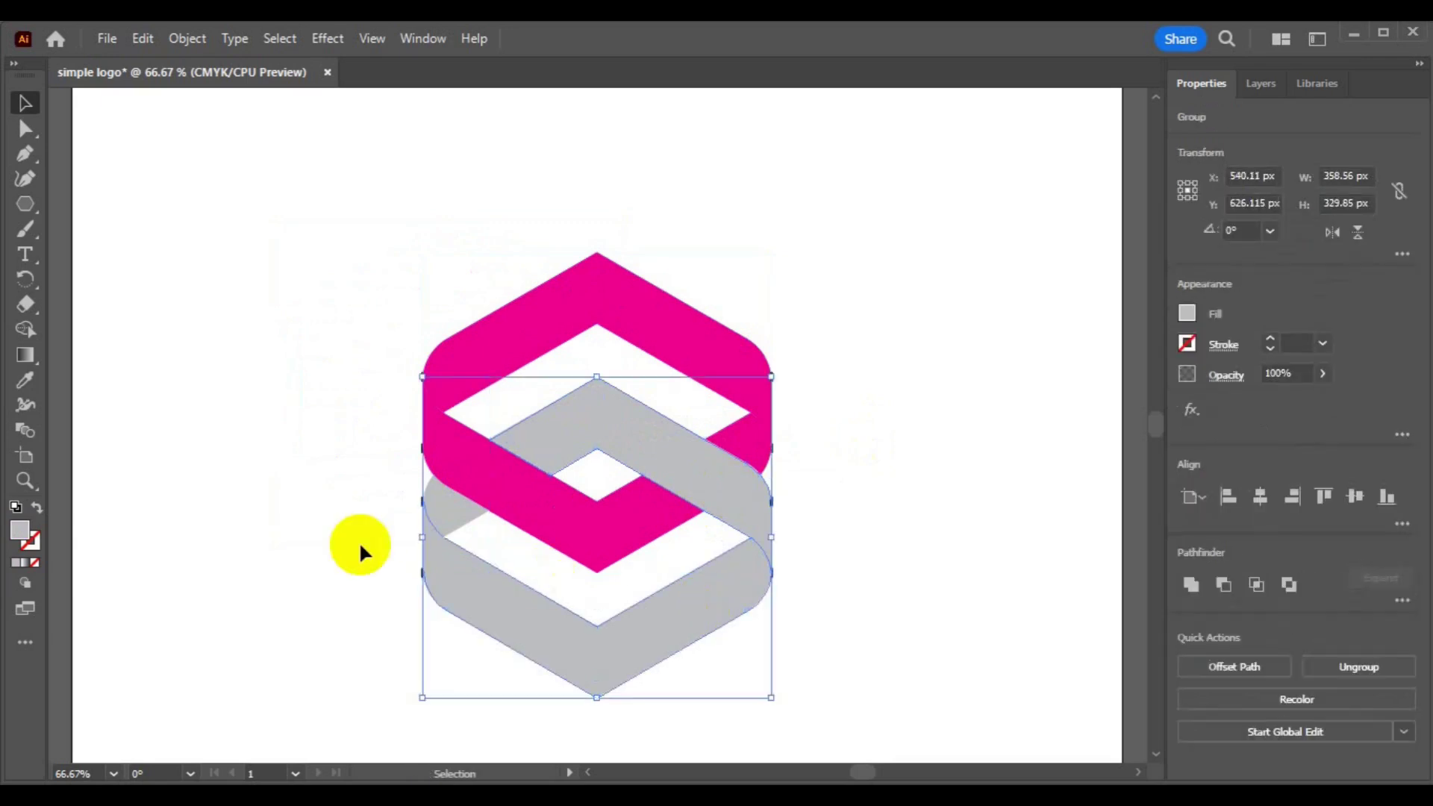
{"action": "left_click", "coordinate": [456, 517]}
{"action": "left_click", "coordinate": [452, 508]}
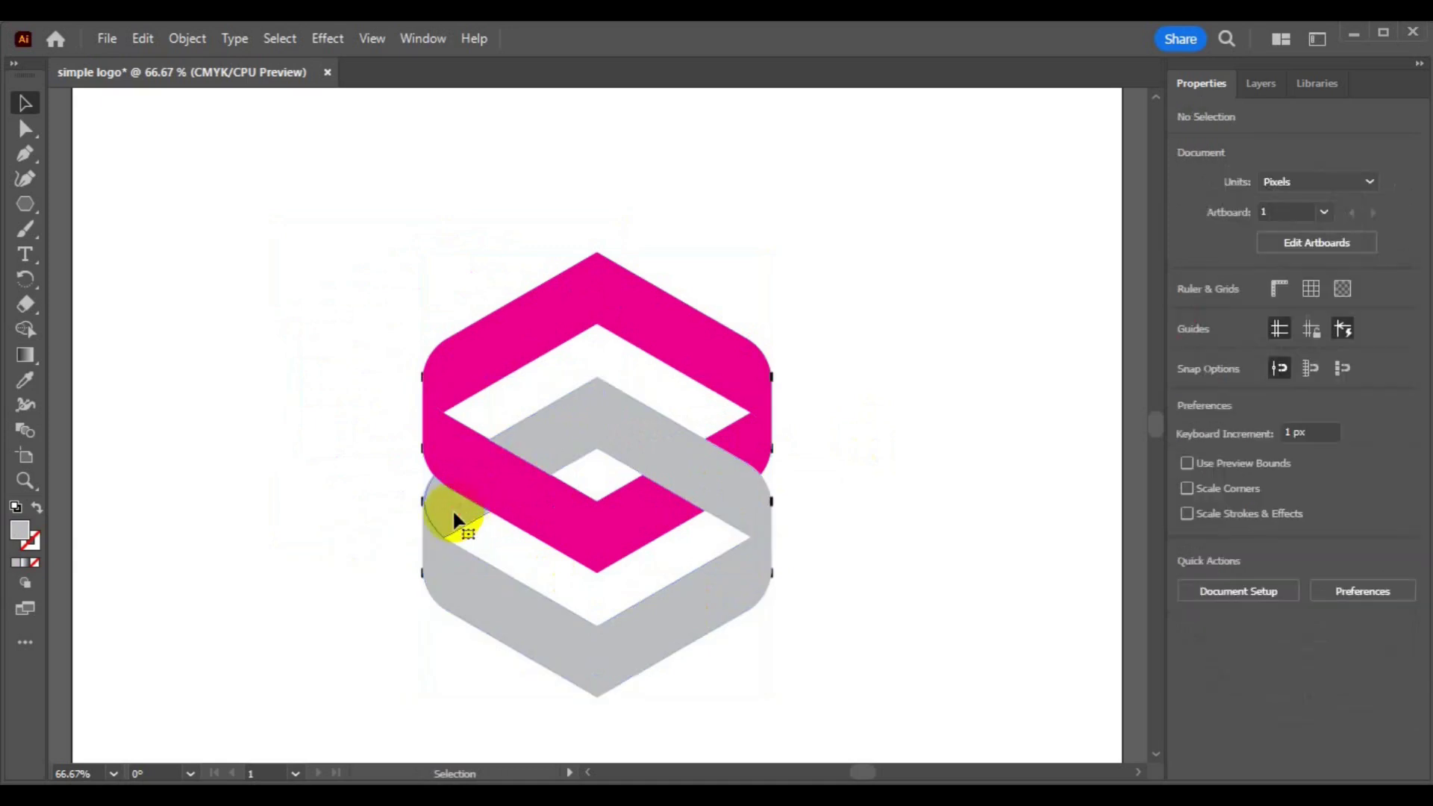
{"action": "left_click", "coordinate": [655, 651]}
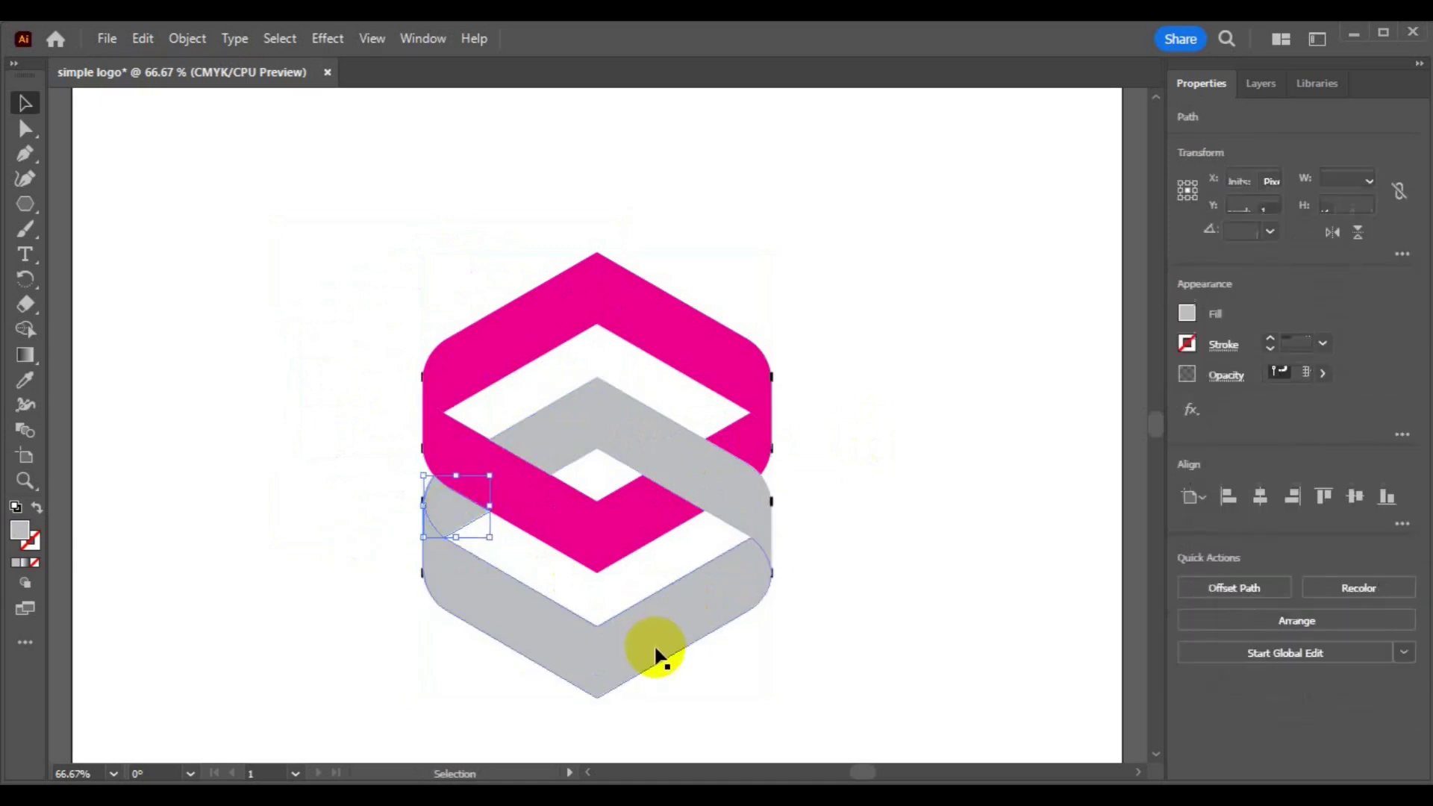
{"action": "left_click", "coordinate": [655, 651], "text": "shift"}
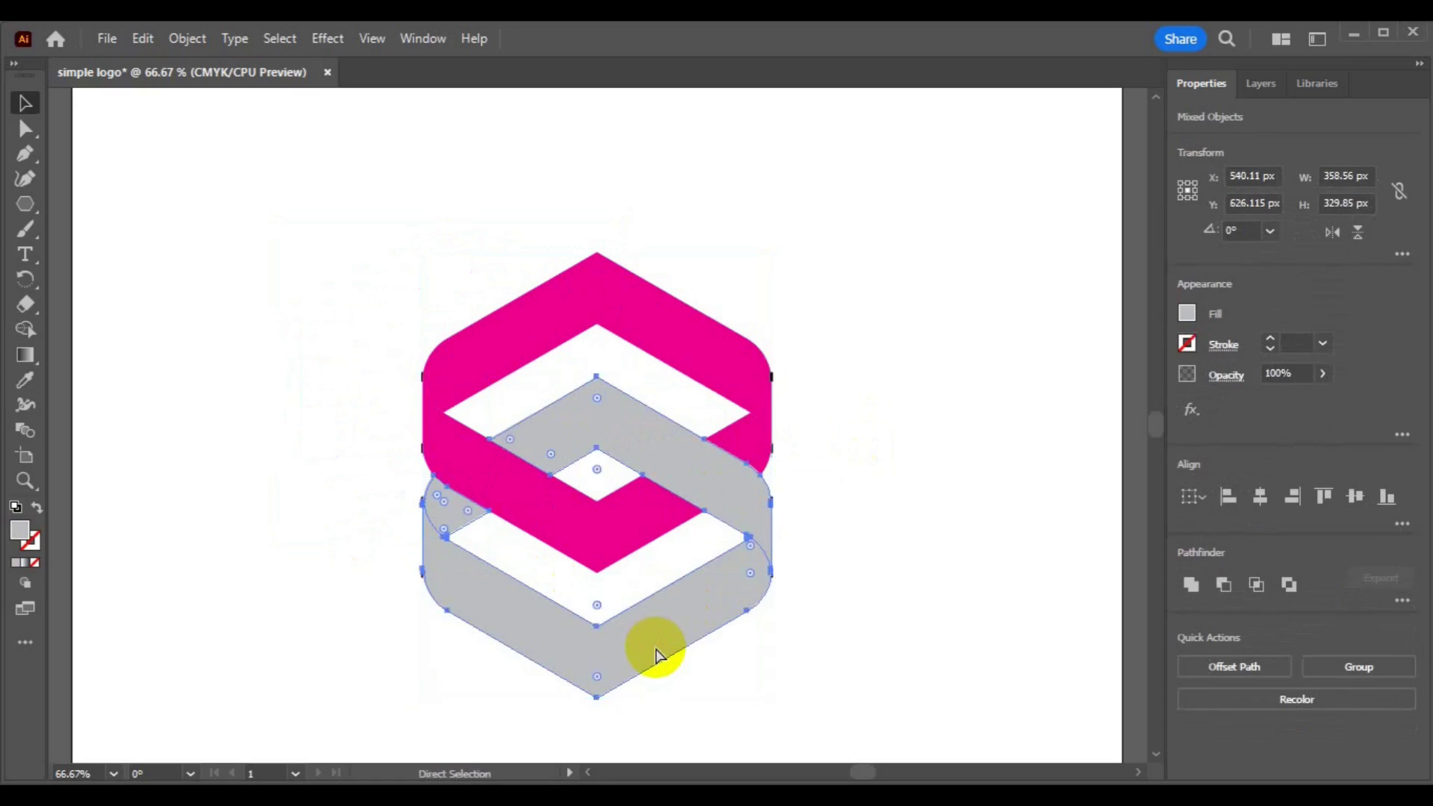
{"action": "key", "text": "ctrl+g"}
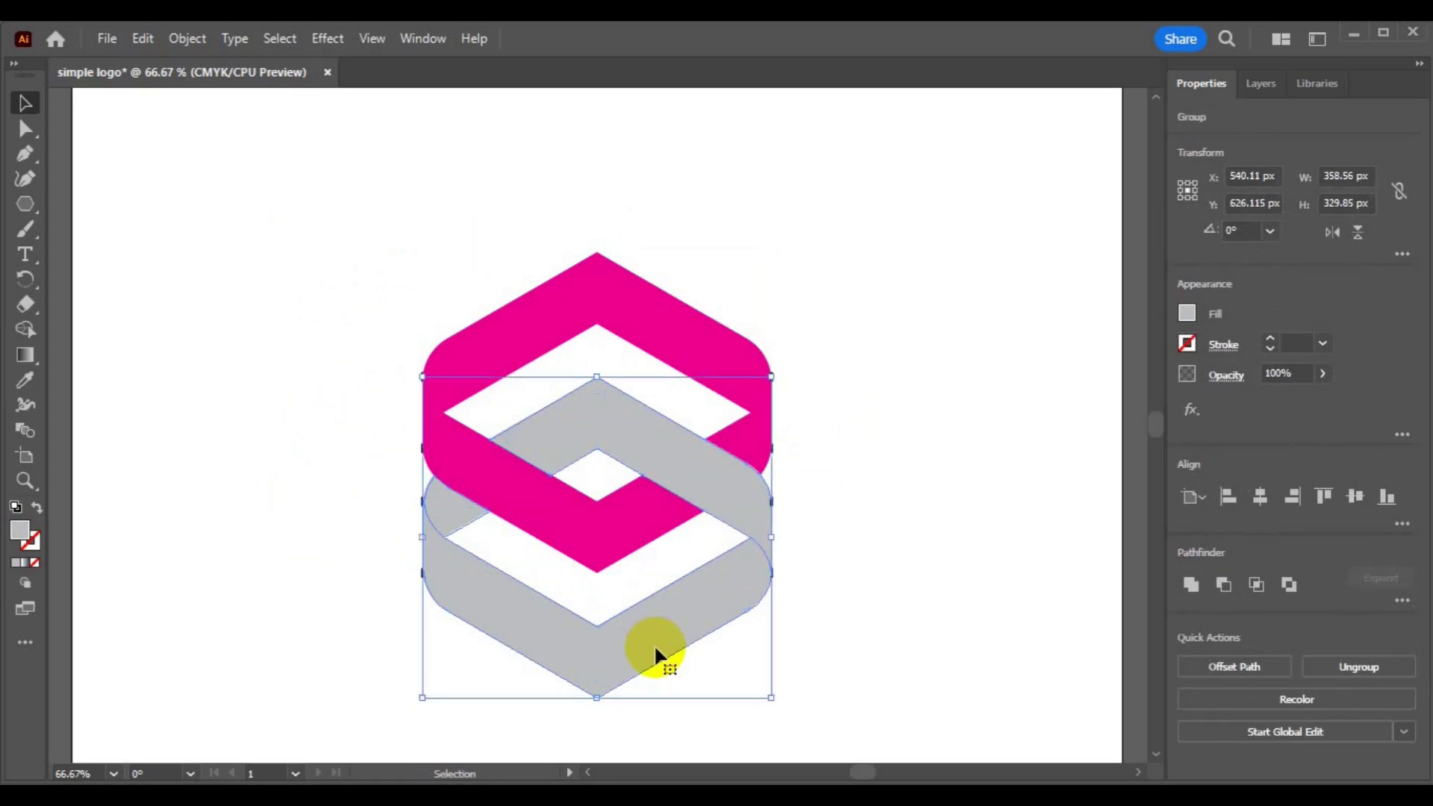
Move the logo off to the left and select the leftover rectangle outline on the artboard
{"action": "left_click", "coordinate": [592, 323], "text": "shift"}
{"action": "left_click_drag", "start_coordinate": [592, 322], "coordinate": [182, 318]}
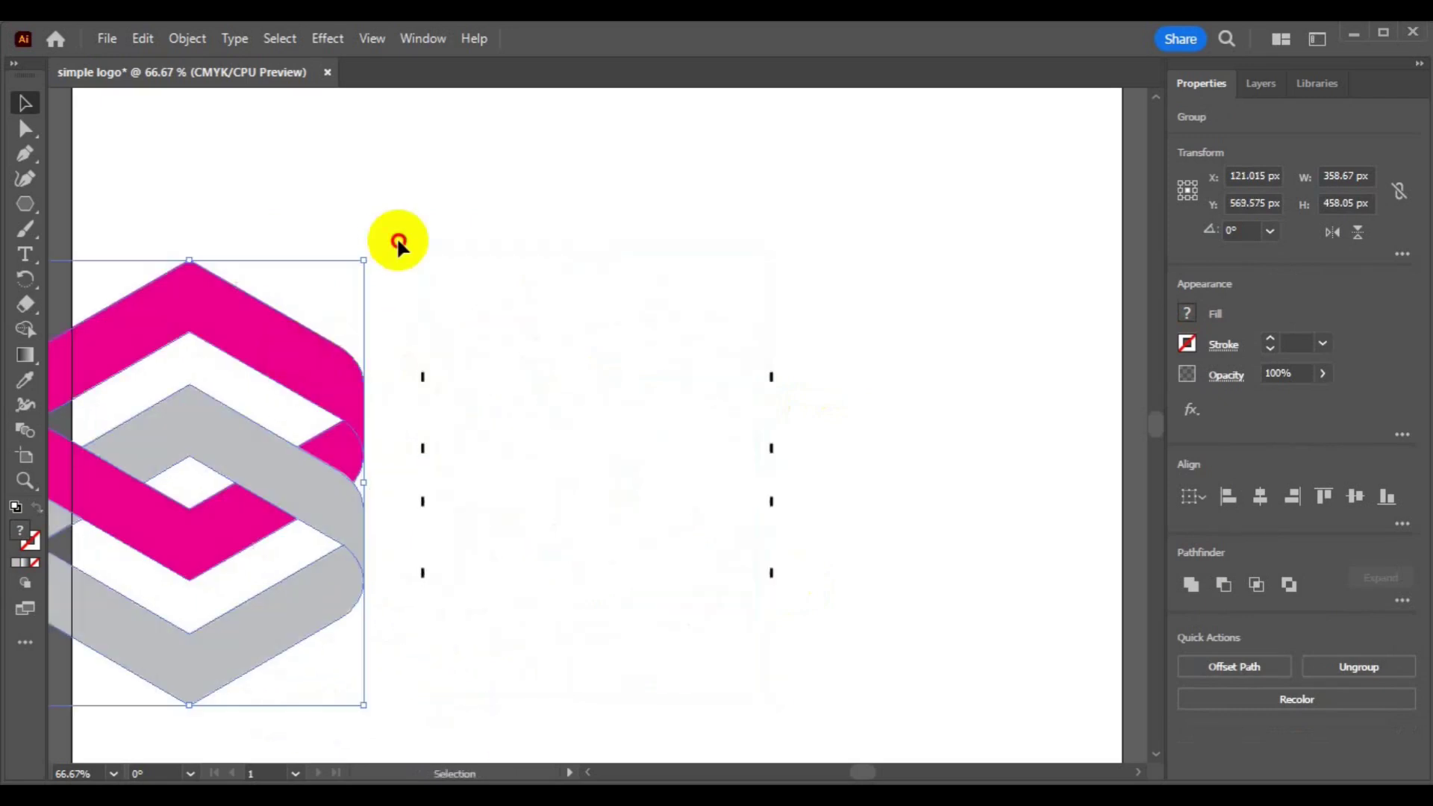
{"action": "left_click", "coordinate": [399, 243]}
{"action": "left_click_drag", "start_coordinate": [398, 240], "coordinate": [818, 590]}
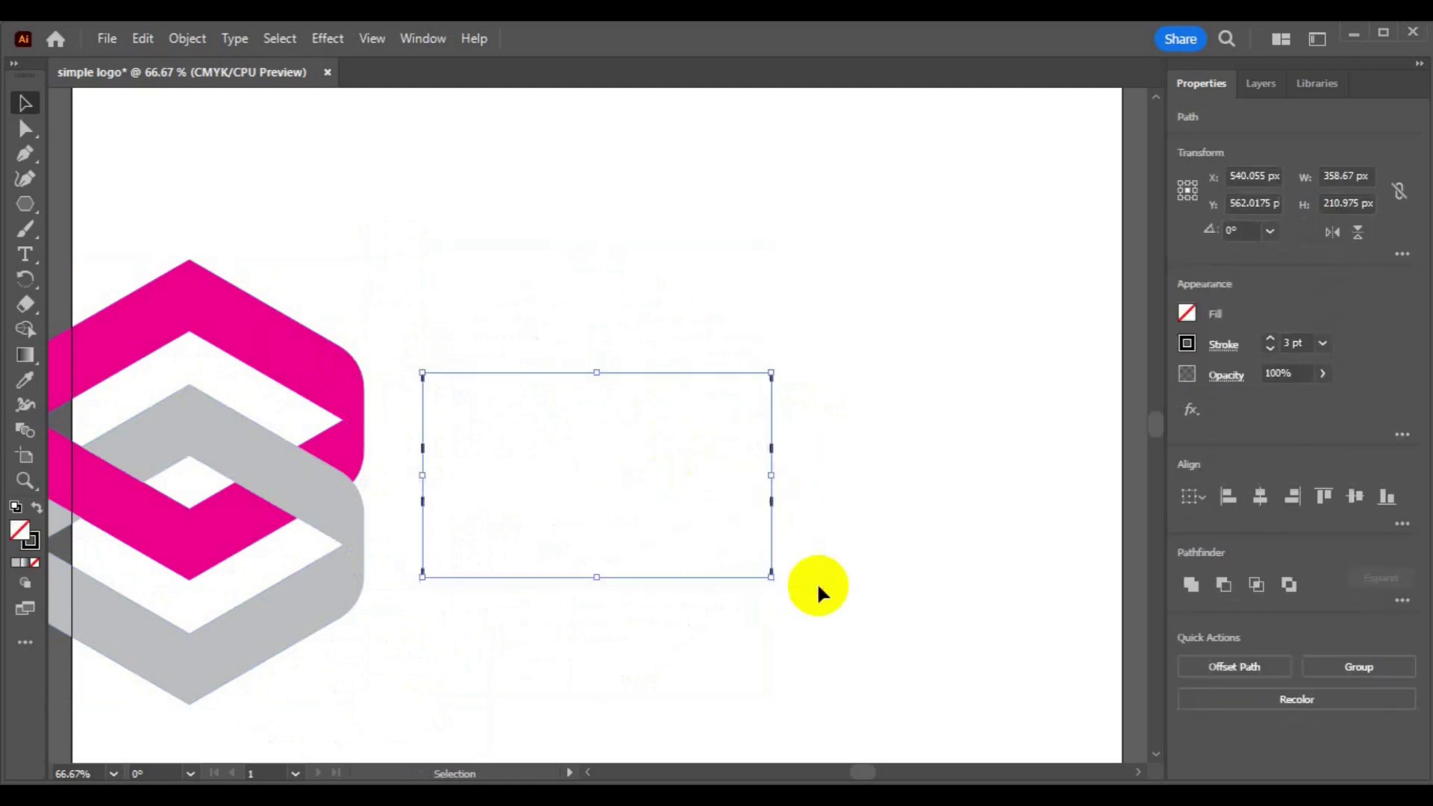
Select both the magenta and grey groups and align them to the artboard's horizontal and vertical centre
{"action": "left_click", "coordinate": [213, 551]}
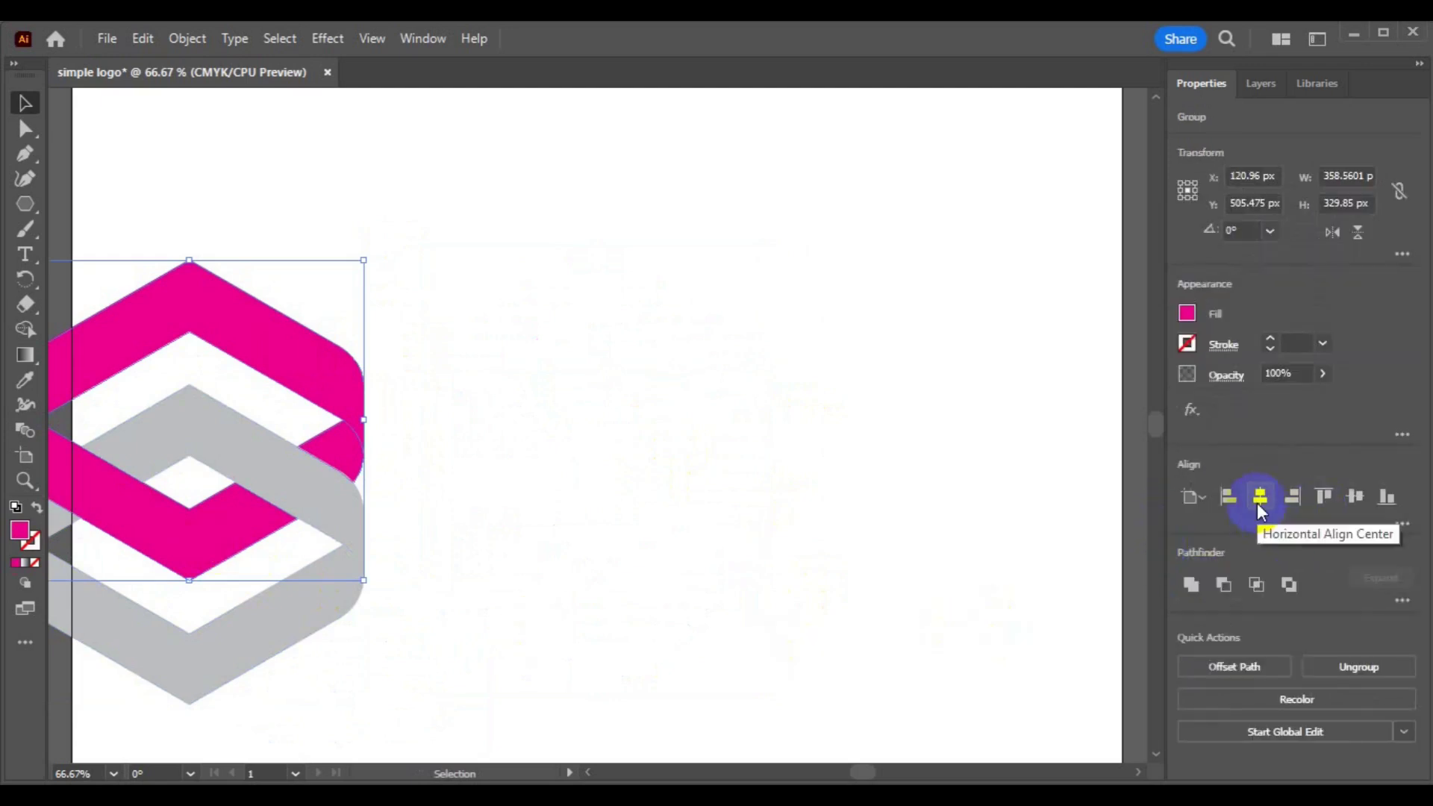
{"action": "key", "text": "a"}
{"action": "key", "text": "v"}
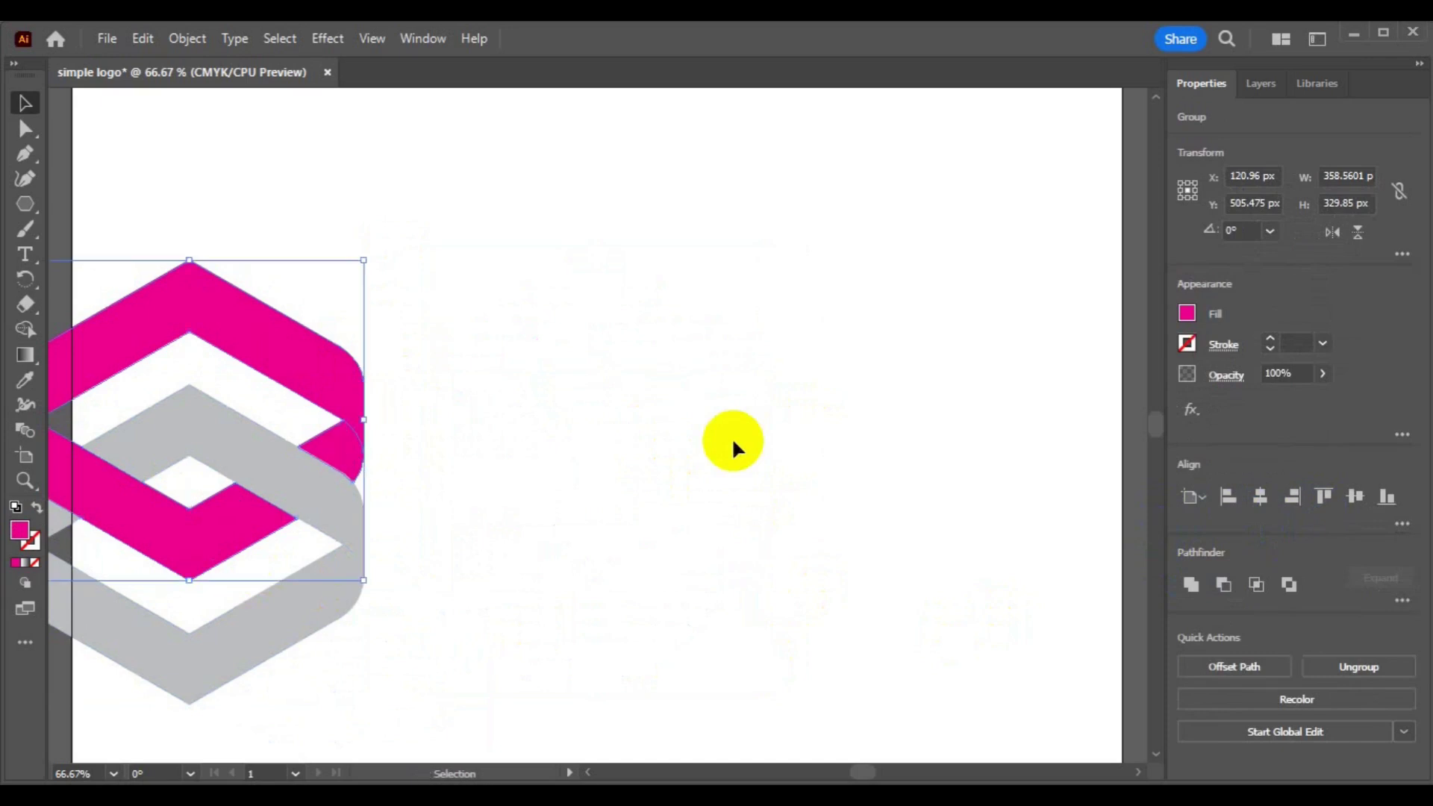
{"action": "left_click", "coordinate": [1260, 497]}
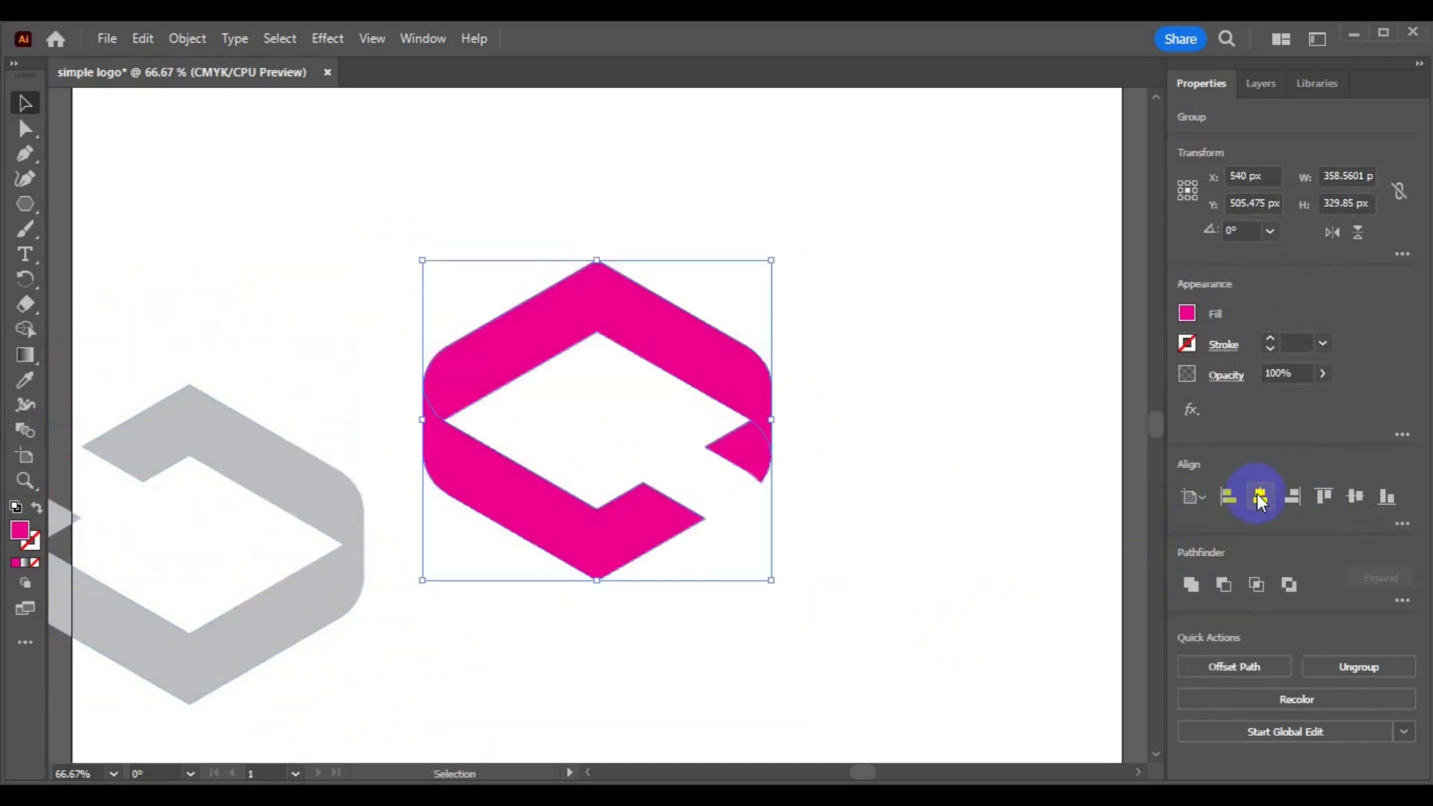
{"action": "key", "text": "ctrl+z"}
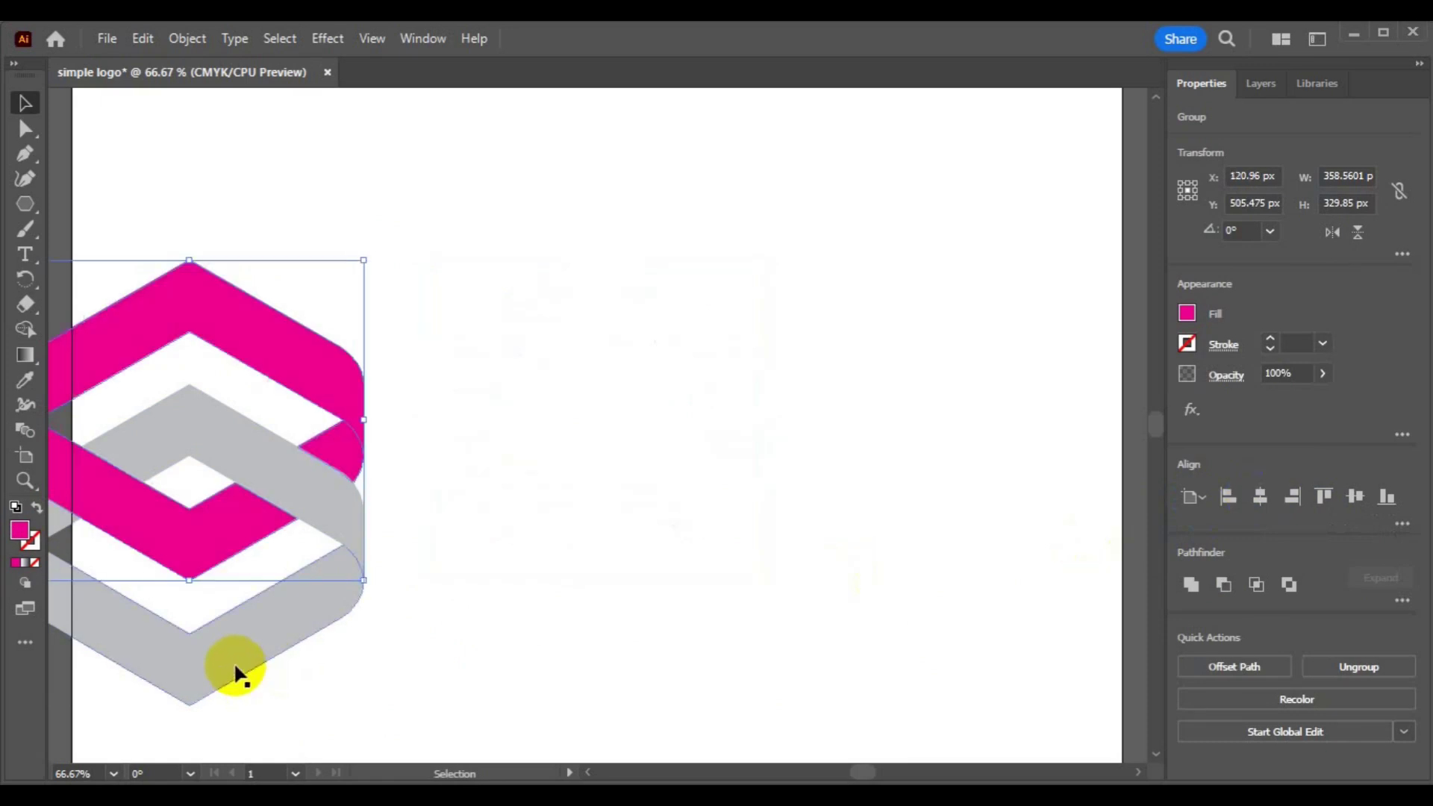
{"action": "left_click", "coordinate": [234, 664], "text": "shift"}
{"action": "key", "text": "a"}
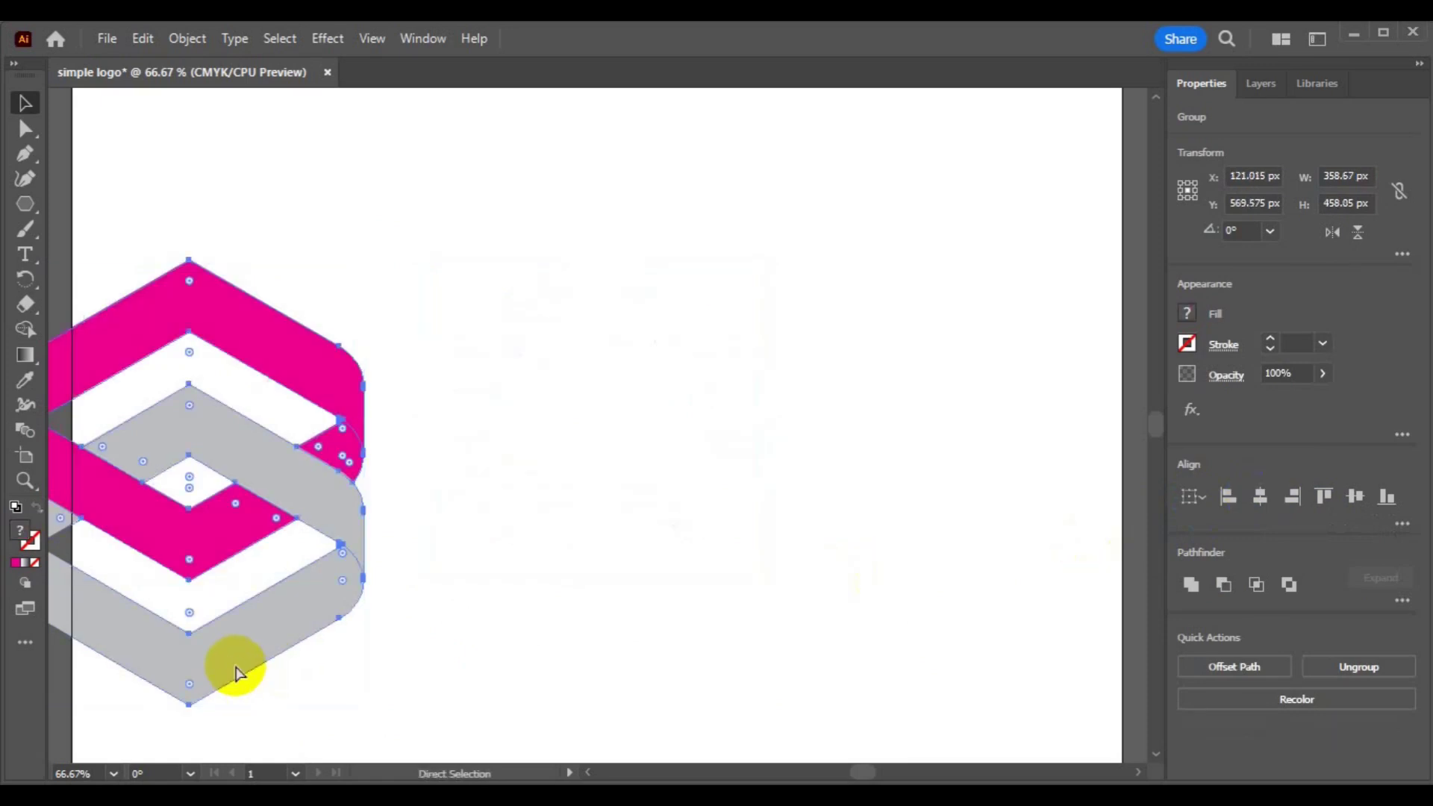
{"action": "key", "text": "v"}
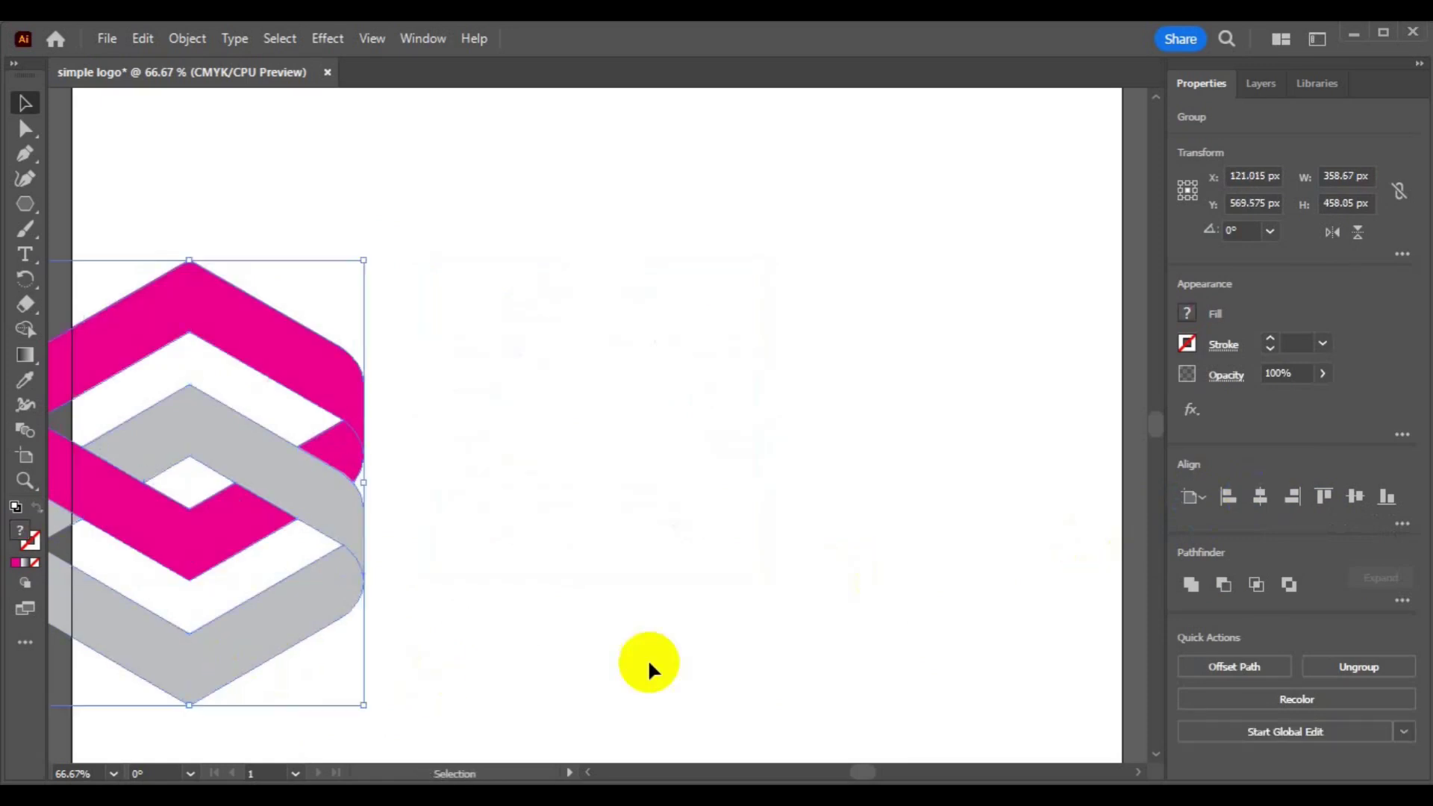
{"action": "left_click", "coordinate": [1260, 497]}
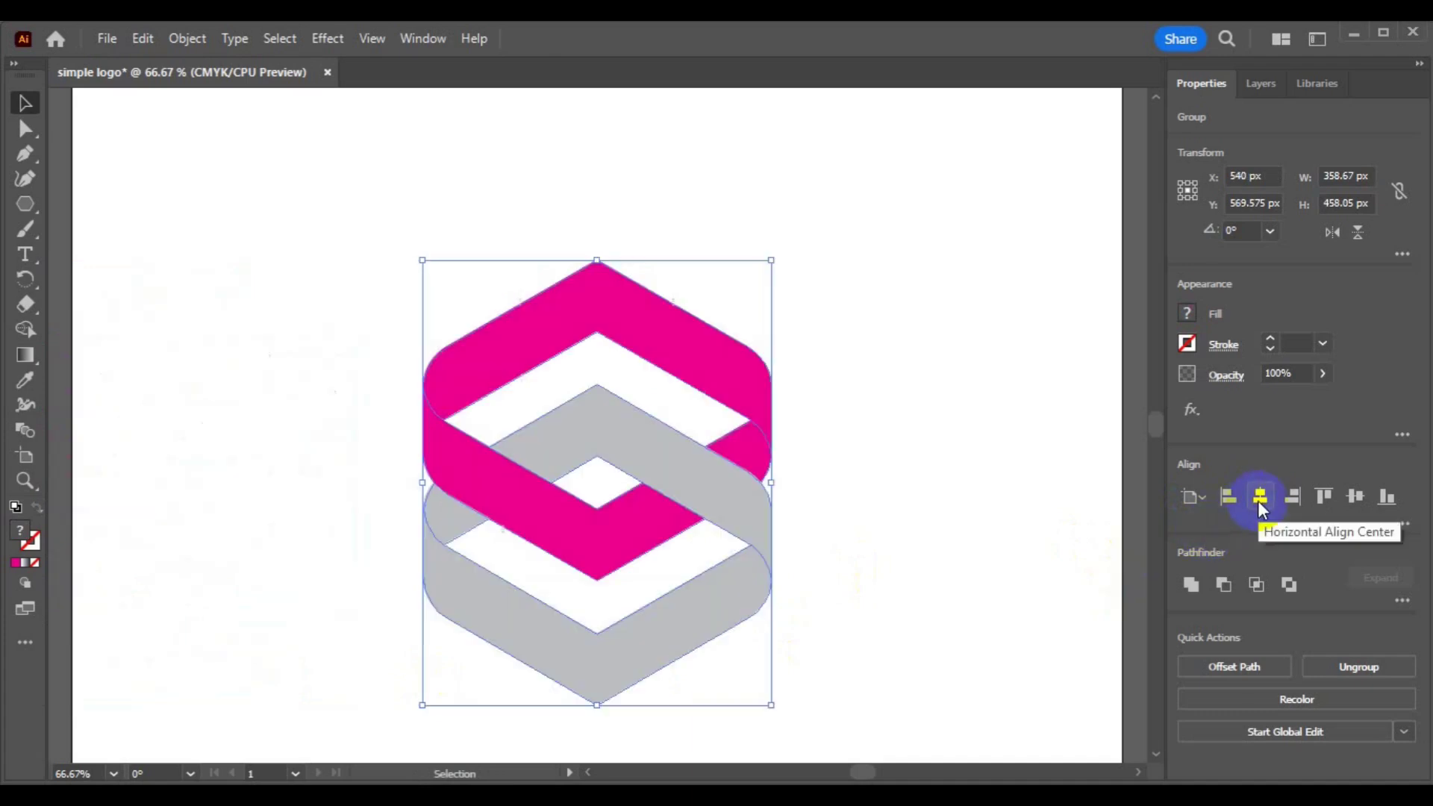
{"action": "left_click", "coordinate": [1355, 496]}
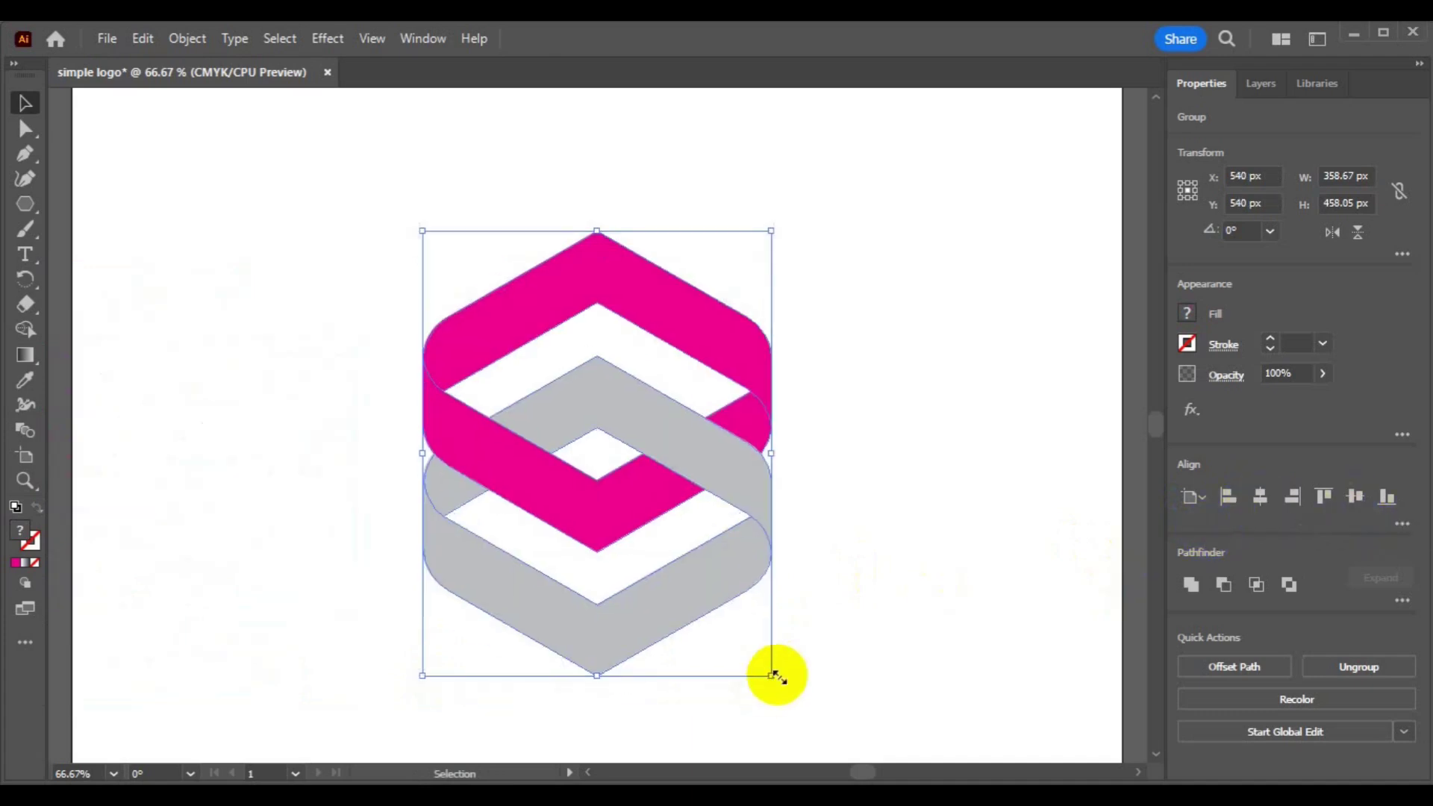
Zoom out and shrink the logo to 290.04 × 370.404 px, keeping it centred at X 540, Y 540
{"action": "key", "text": "ctrl+minus"}
{"action": "key", "text": "ctrl+minus"}
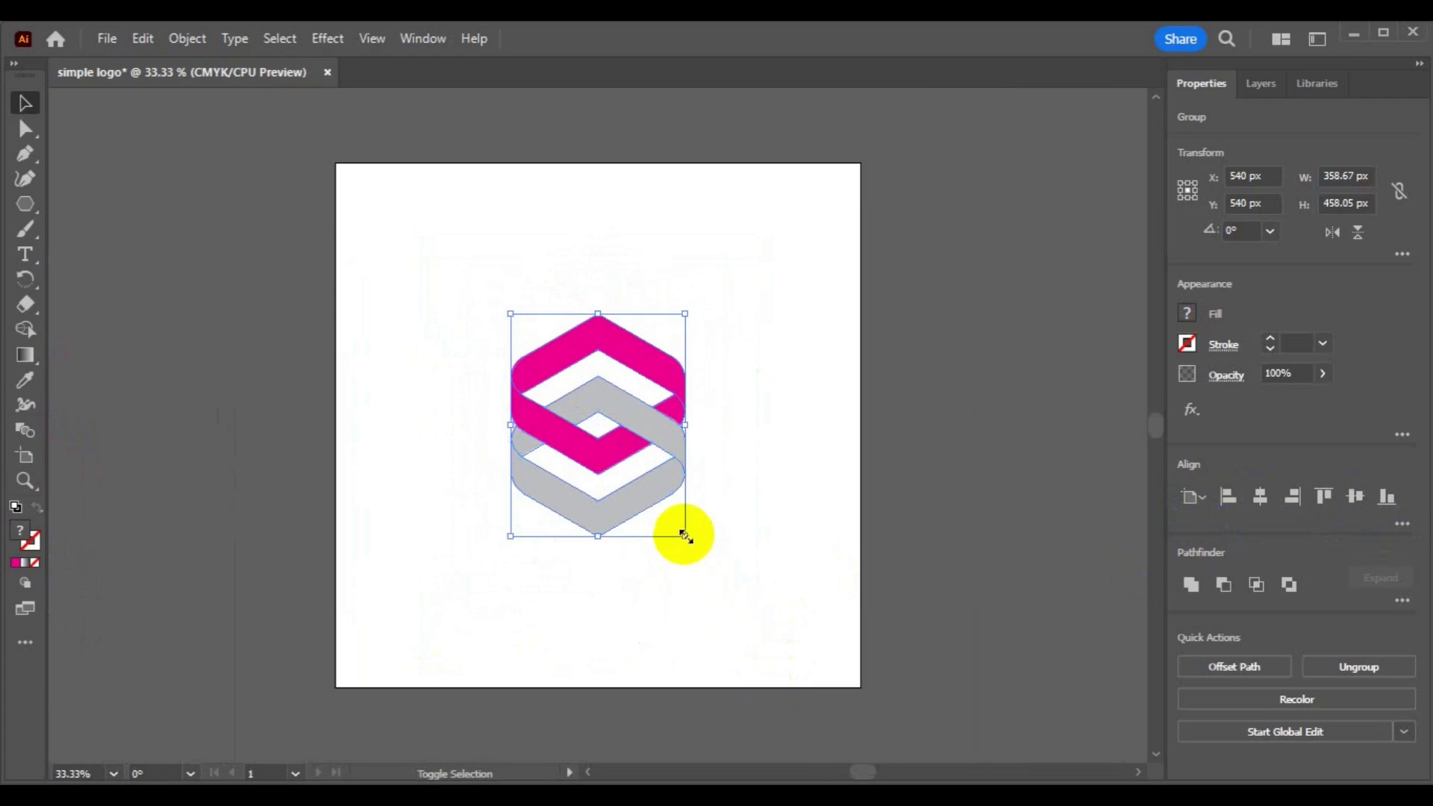
{"action": "left_click_drag", "start_coordinate": [681, 534], "coordinate": [665, 514]}
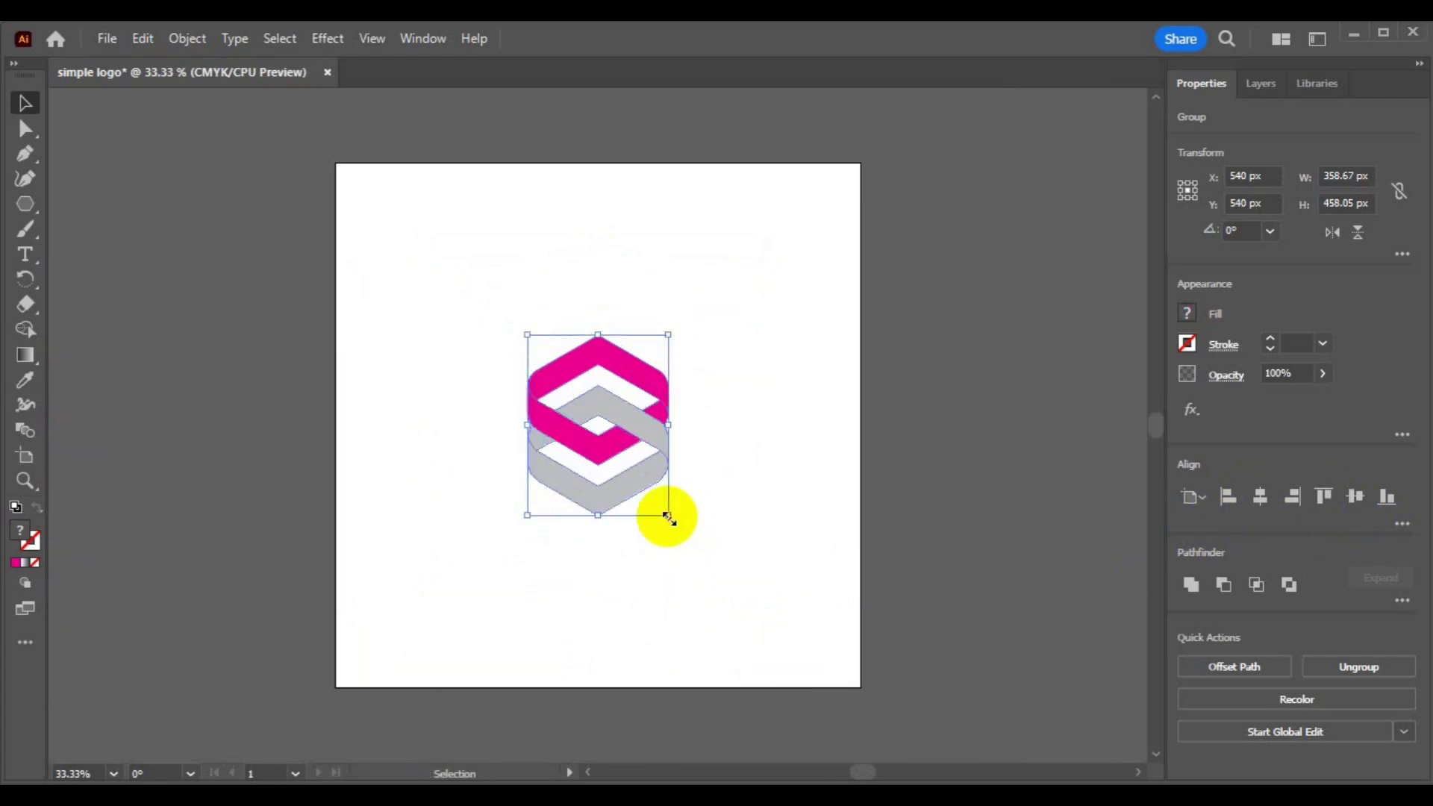
{"action": "left_click", "coordinate": [741, 456]}
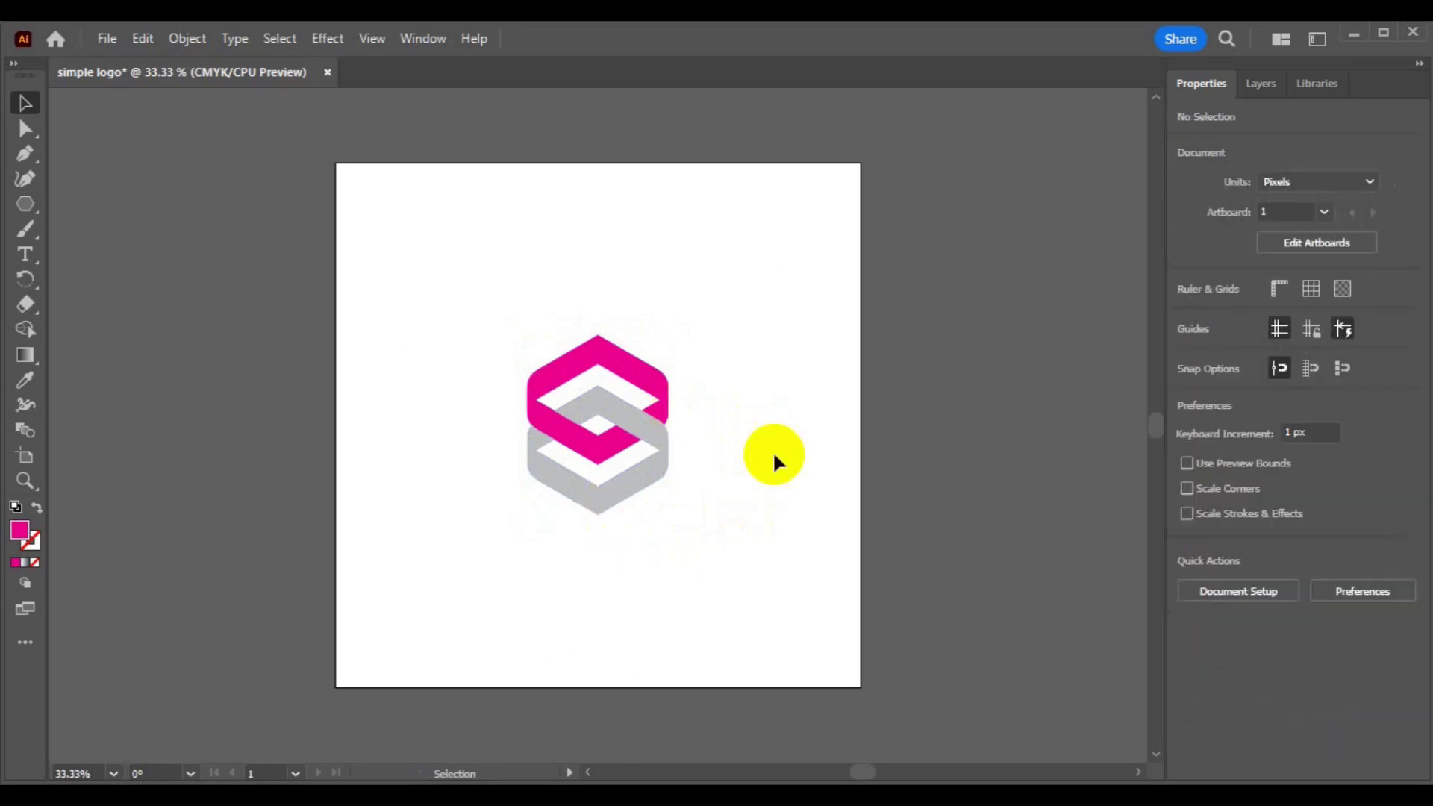